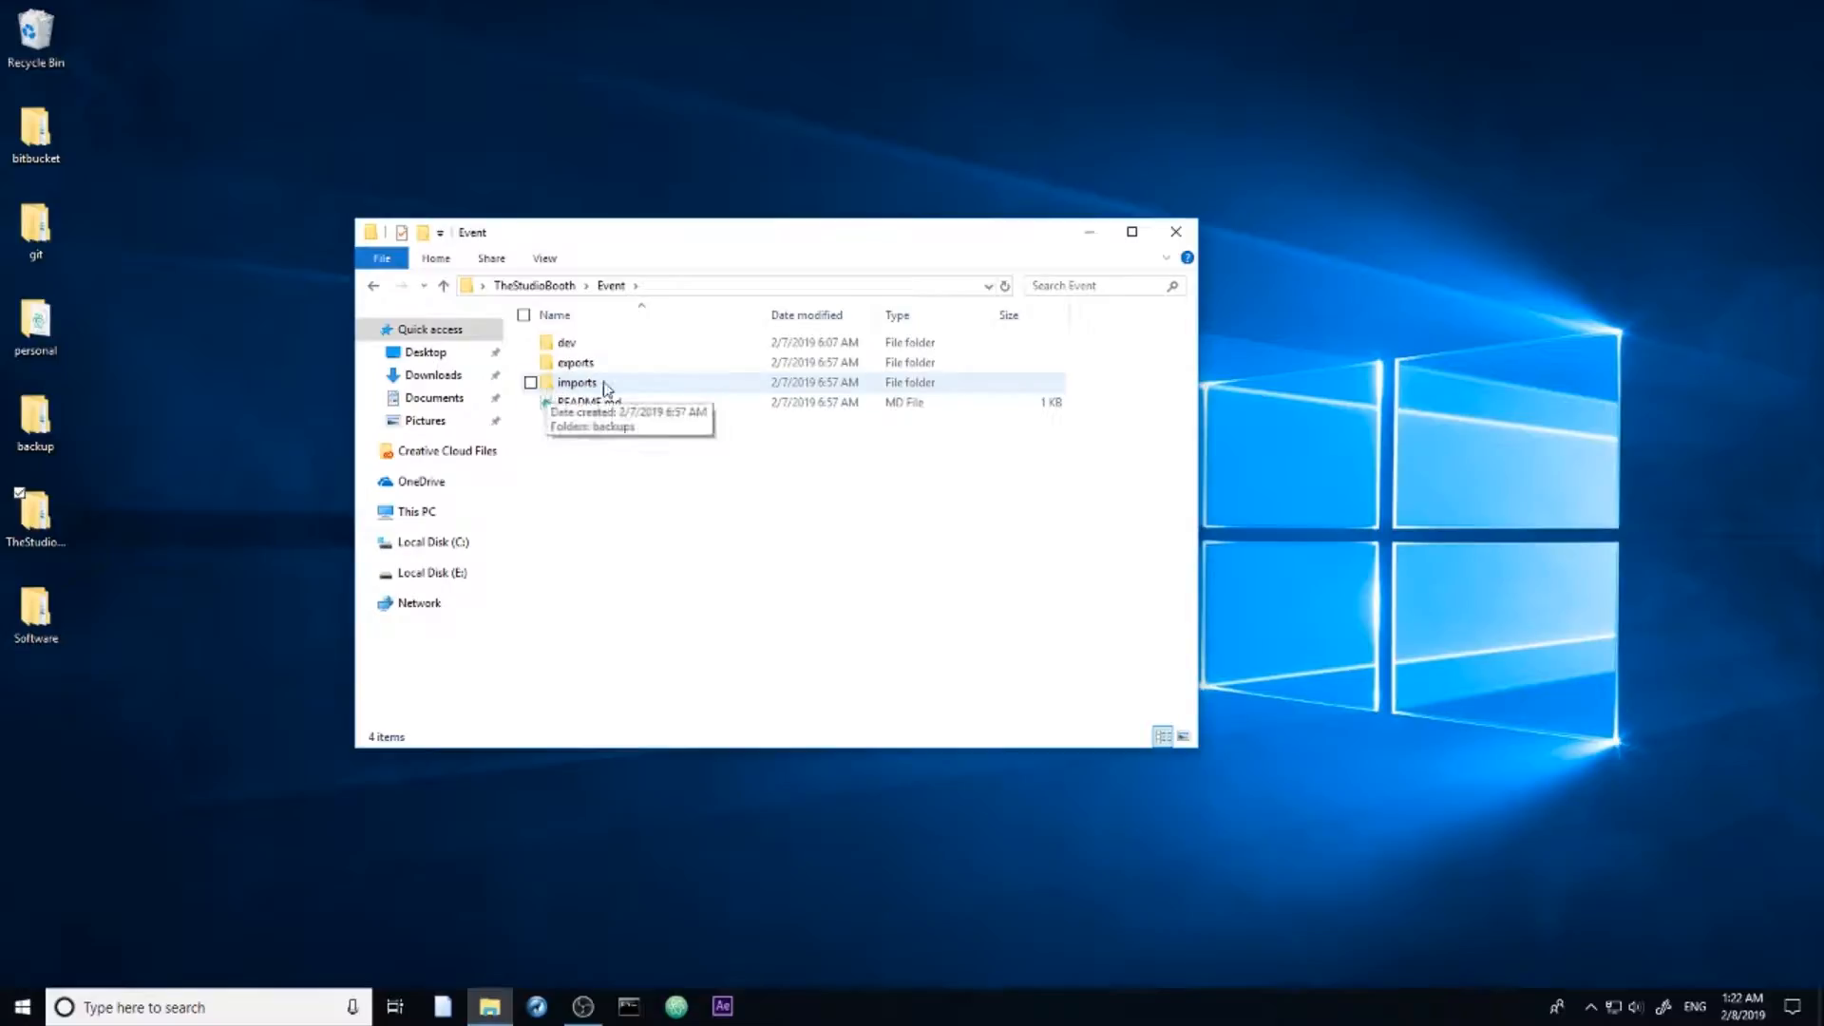
Step: Look inside the Event folder's imports, backups and exports subfolders
{"action": "double_click", "coordinate": [570, 382]}
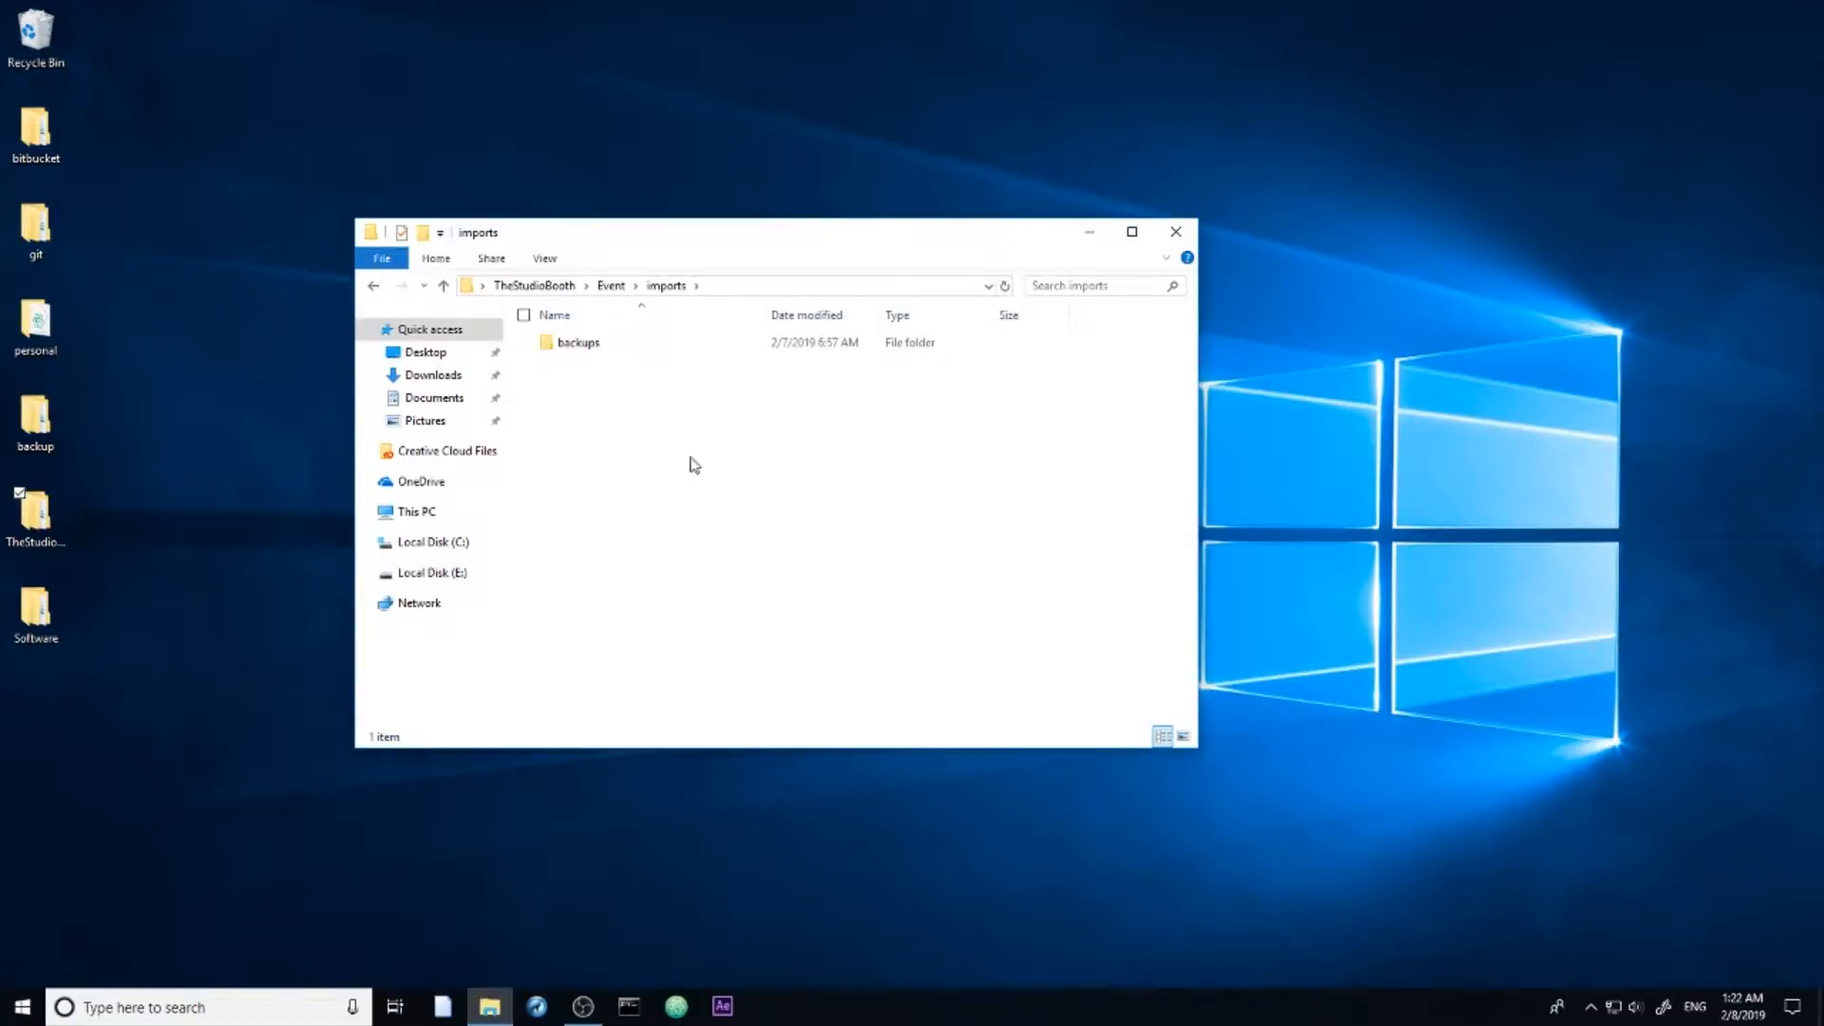
{"action": "double_click", "coordinate": [598, 346]}
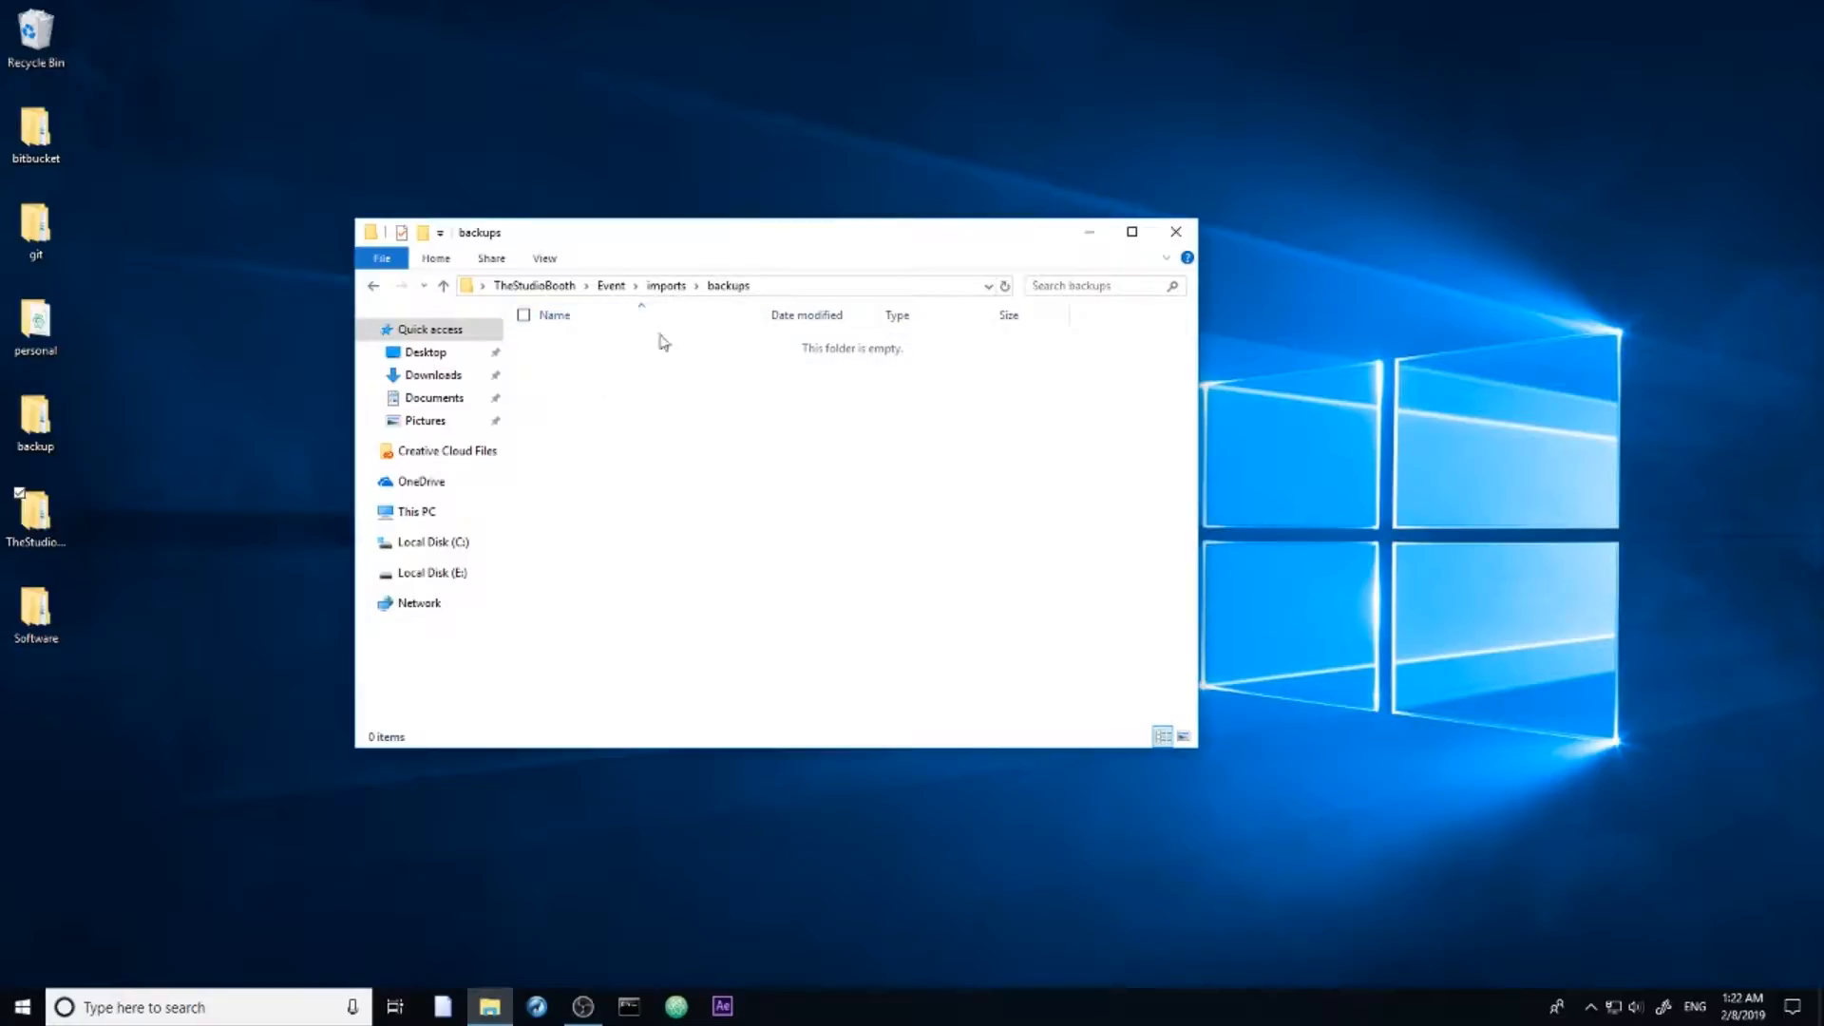
{"action": "left_click", "coordinate": [671, 285]}
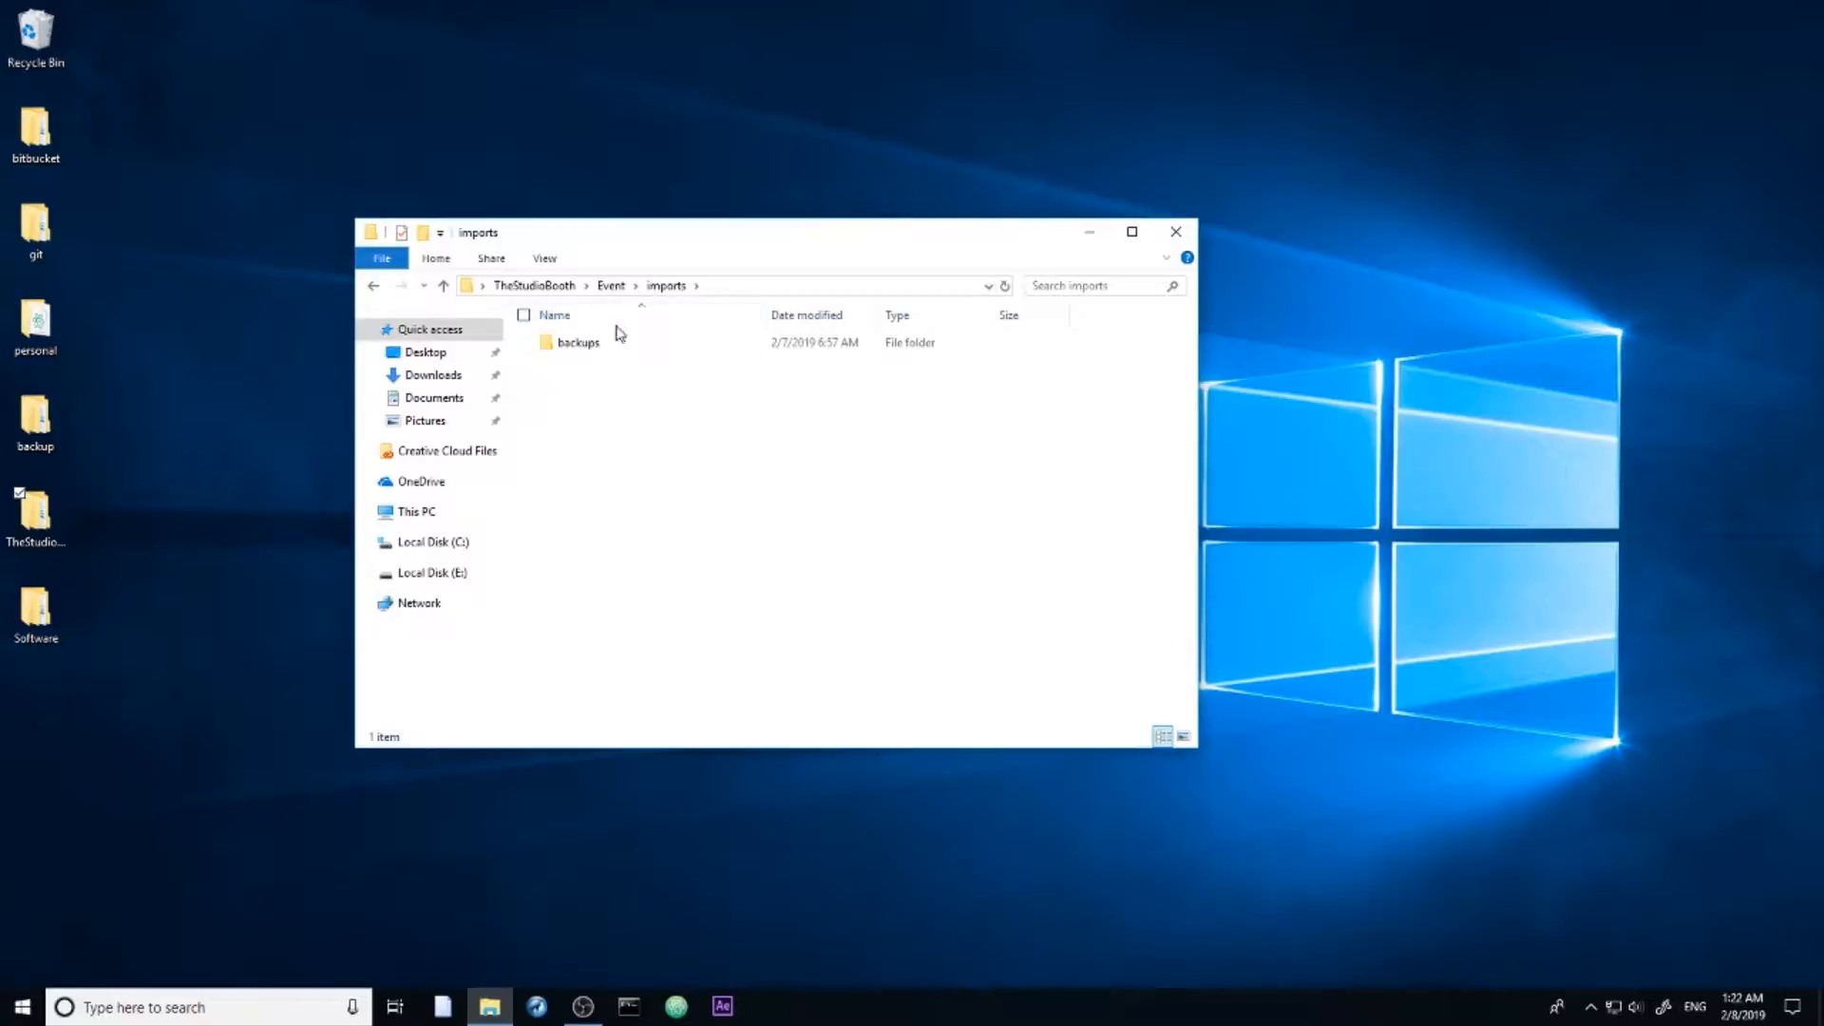
{"action": "left_click", "coordinate": [611, 286]}
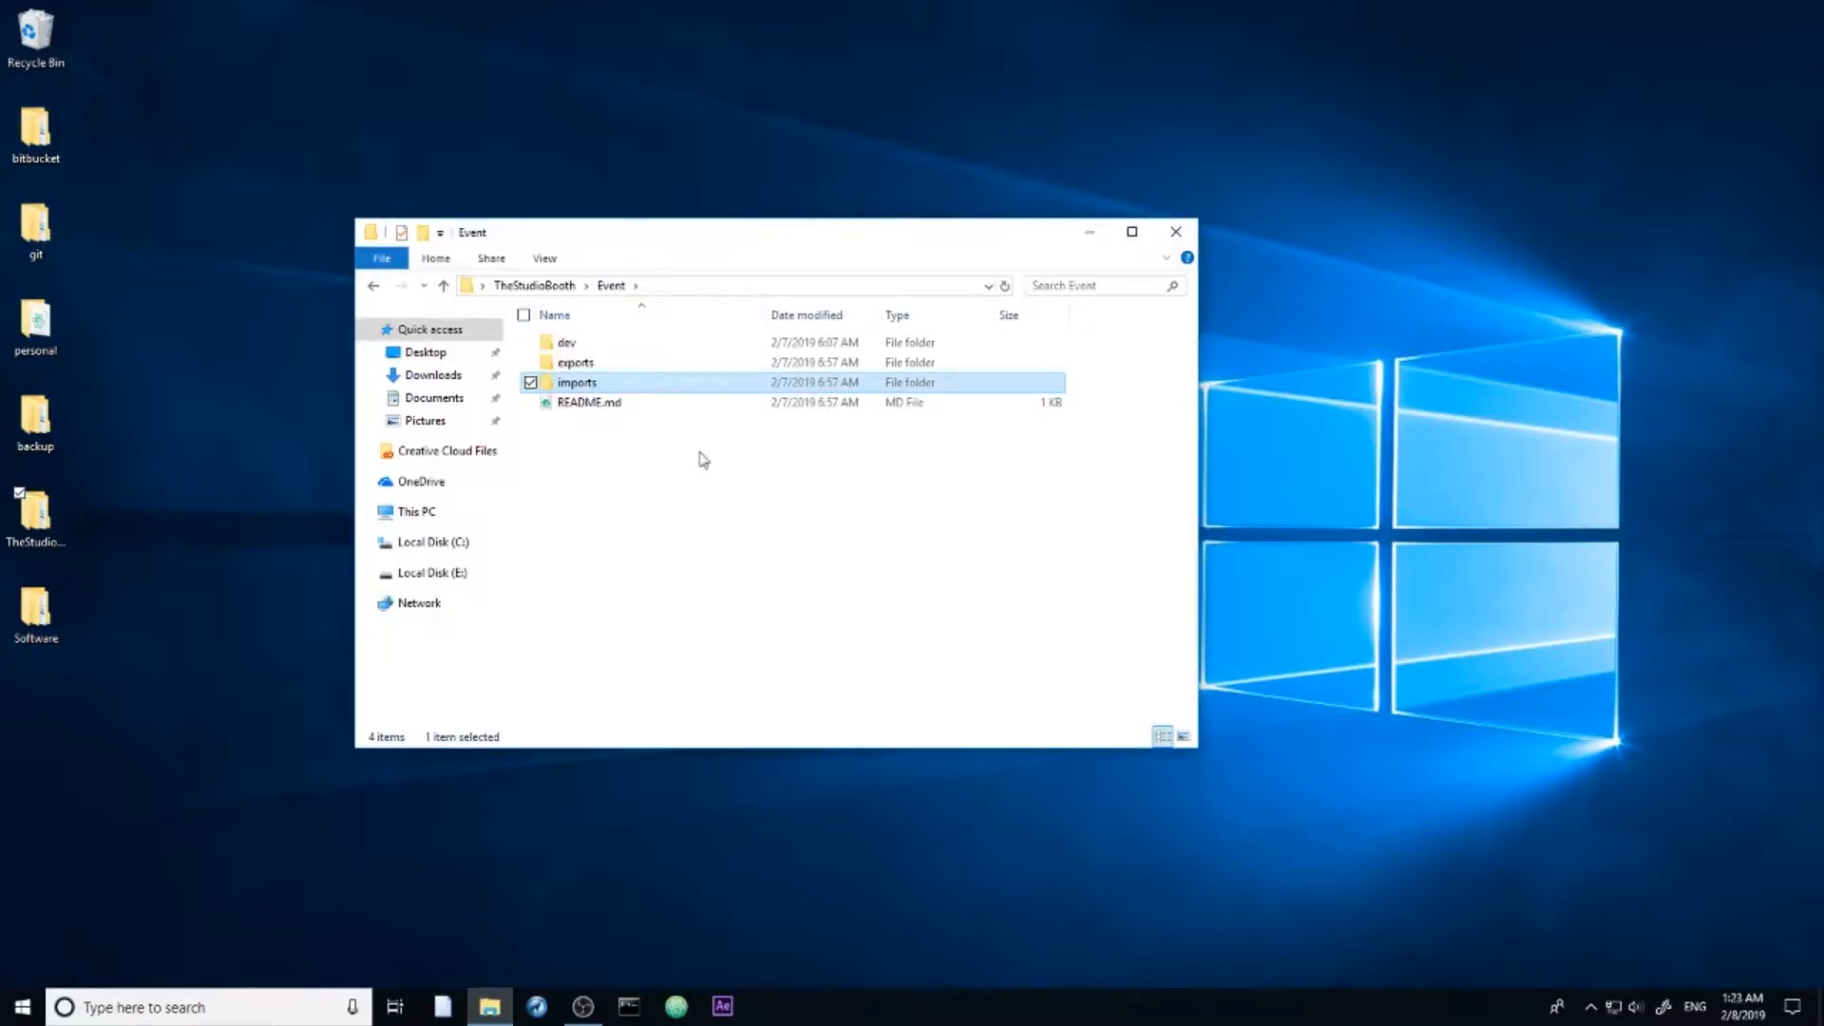
{"action": "double_click", "coordinate": [576, 361]}
Step: Open the CoolEdit.aep project from TheStudioBooth's AFX folder in After Effects
{"action": "left_click", "coordinate": [610, 286]}
{"action": "left_click", "coordinate": [537, 286]}
{"action": "double_click", "coordinate": [570, 362]}
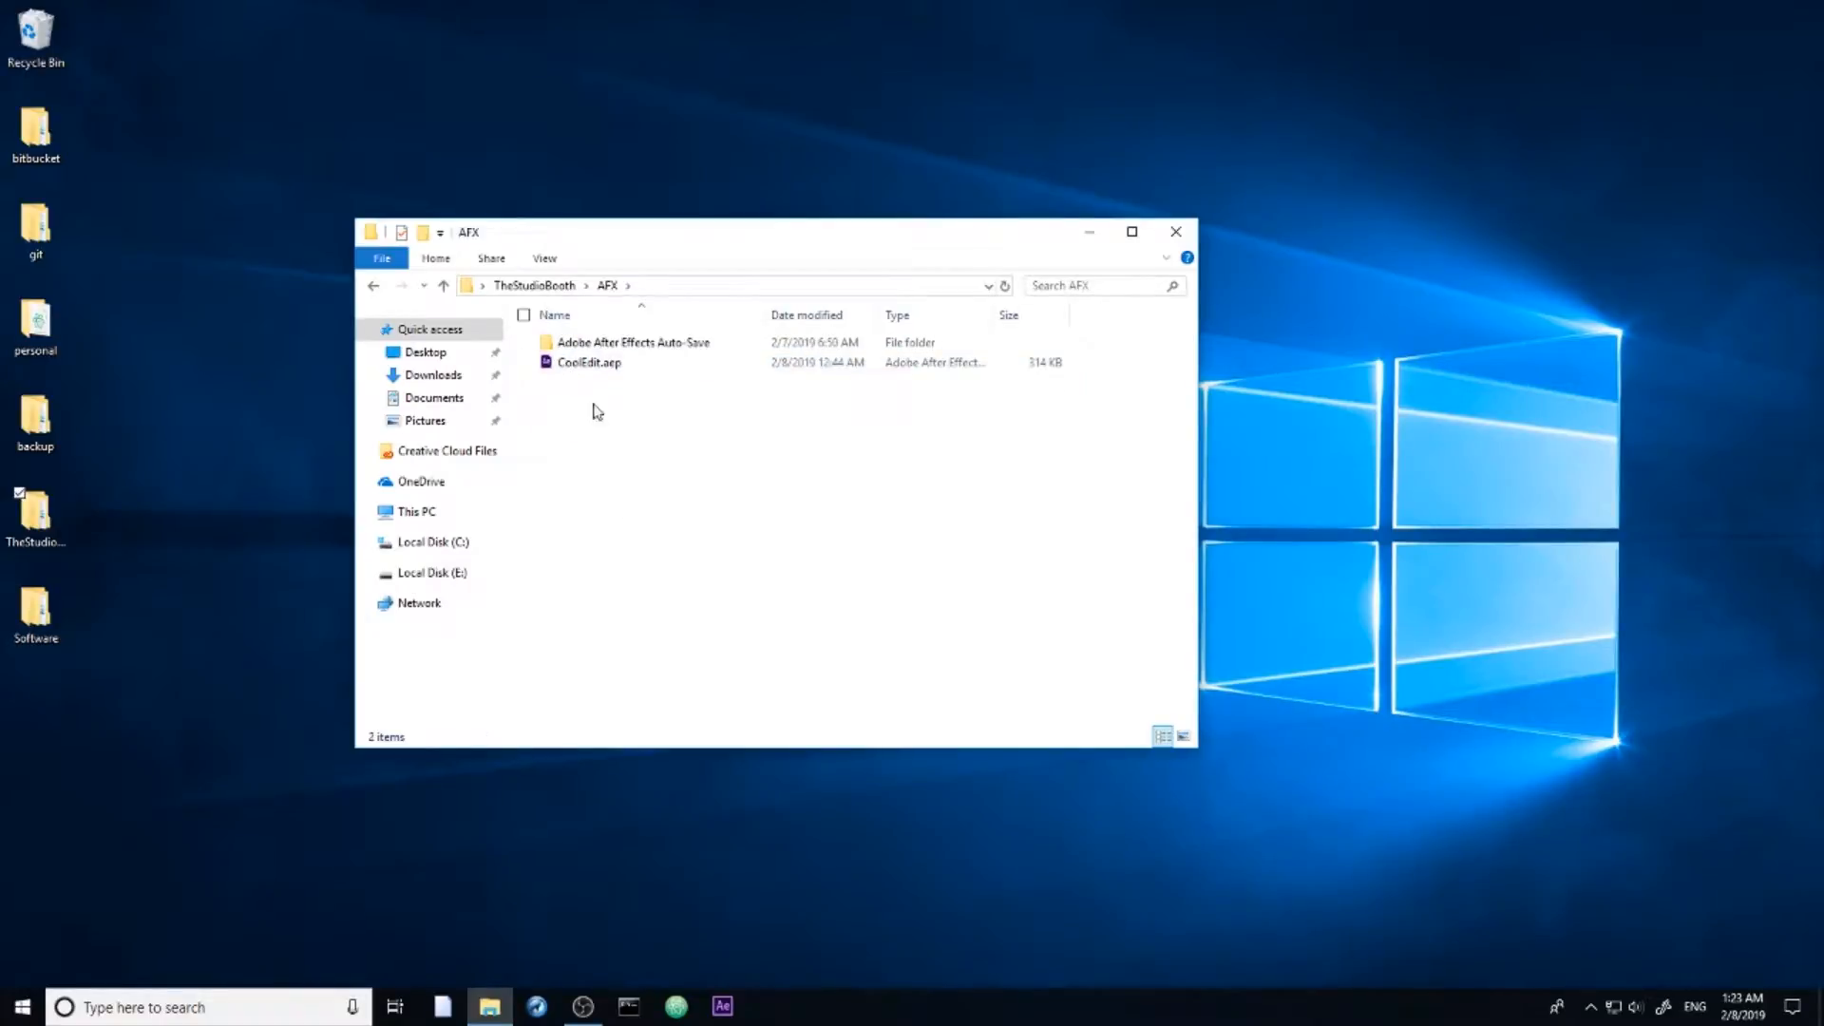
{"action": "double_click", "coordinate": [590, 371]}
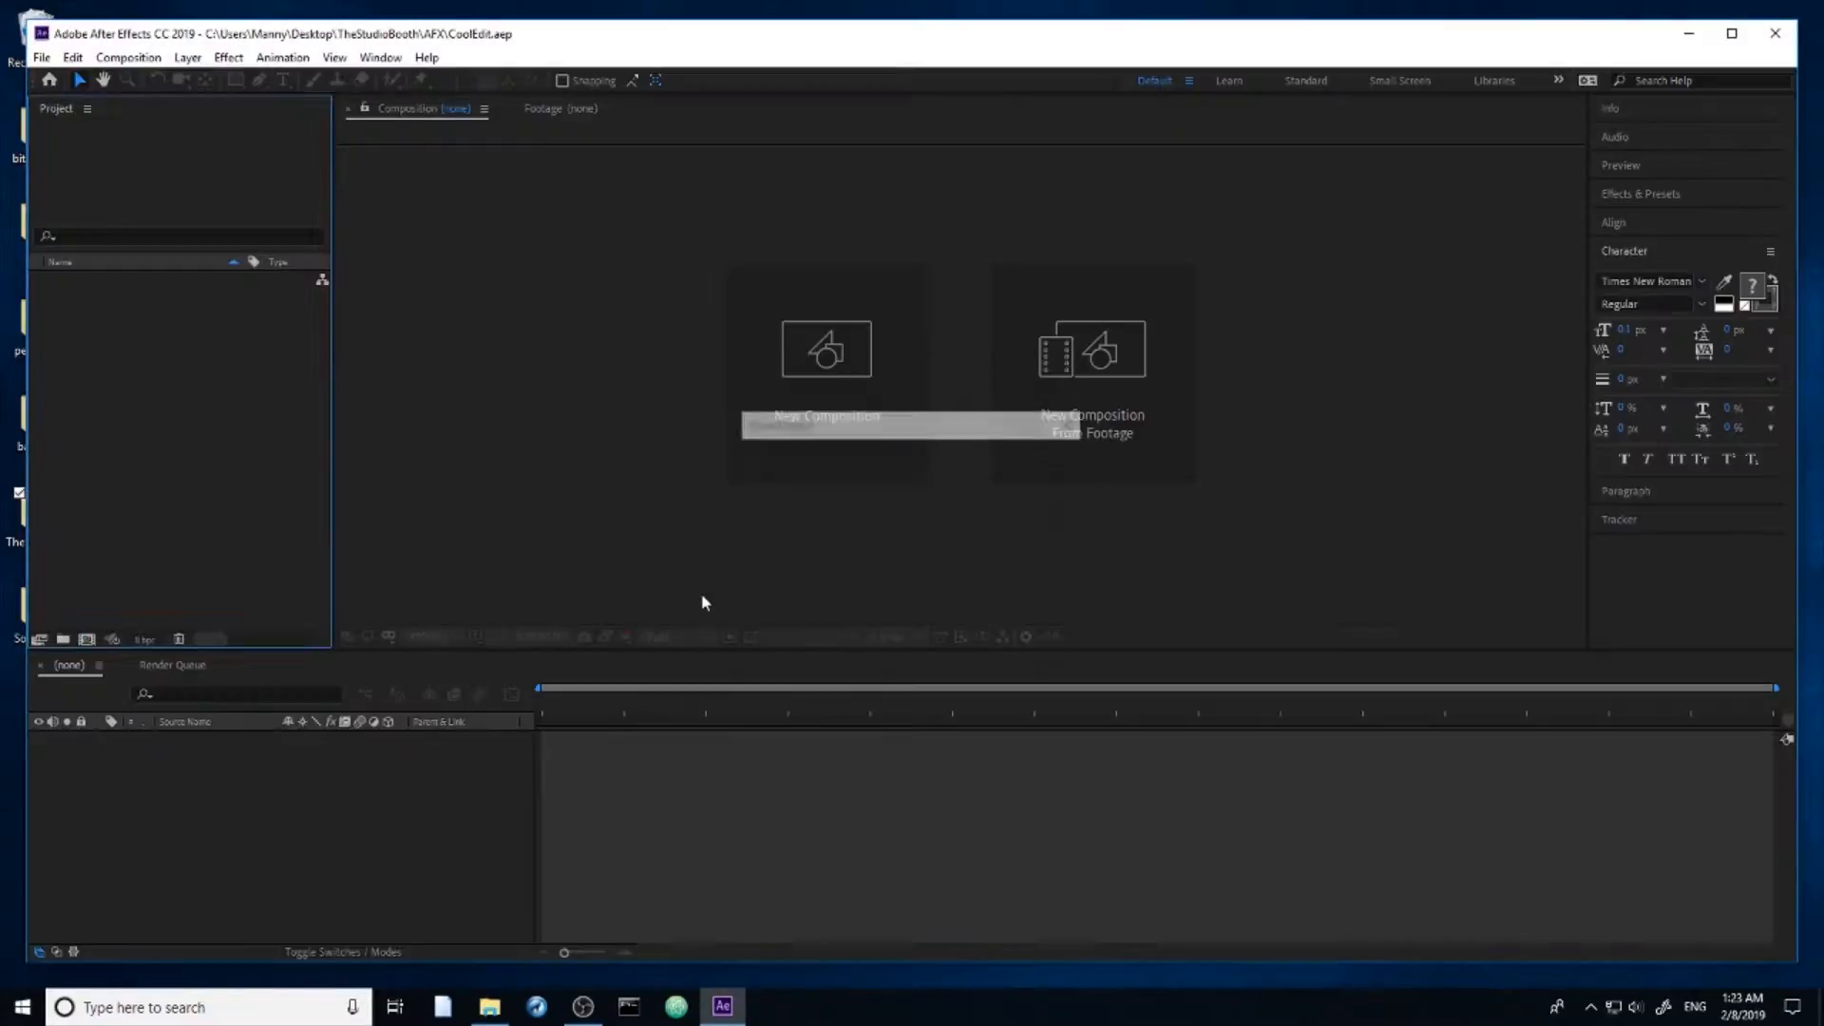
Step: Scrub the __MAIN__ composition to 0:00:04:13 and reveal the effects on all layers for review
{"action": "left_click_drag", "start_coordinate": [812, 717], "coordinate": [1178, 719]}
{"action": "key", "text": "e"}
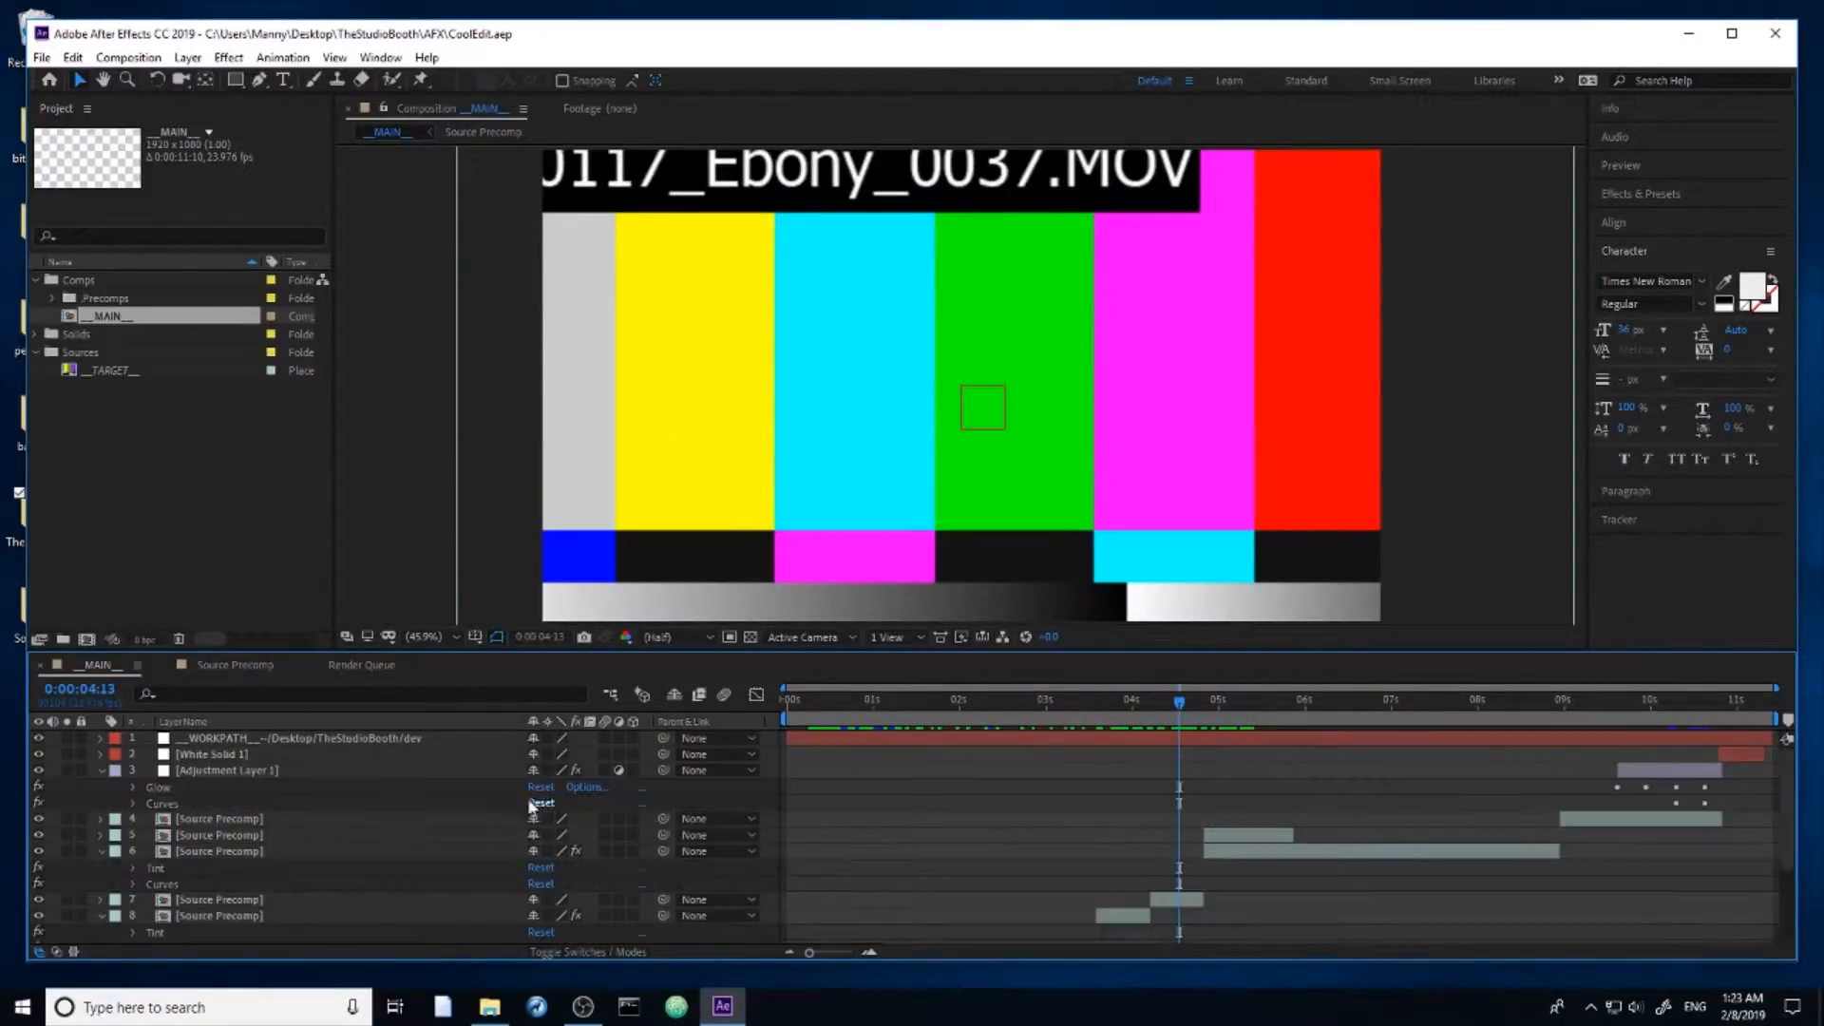
{"action": "scroll", "coordinate": [187, 808], "scroll_direction": "down", "scroll_amount": 5}
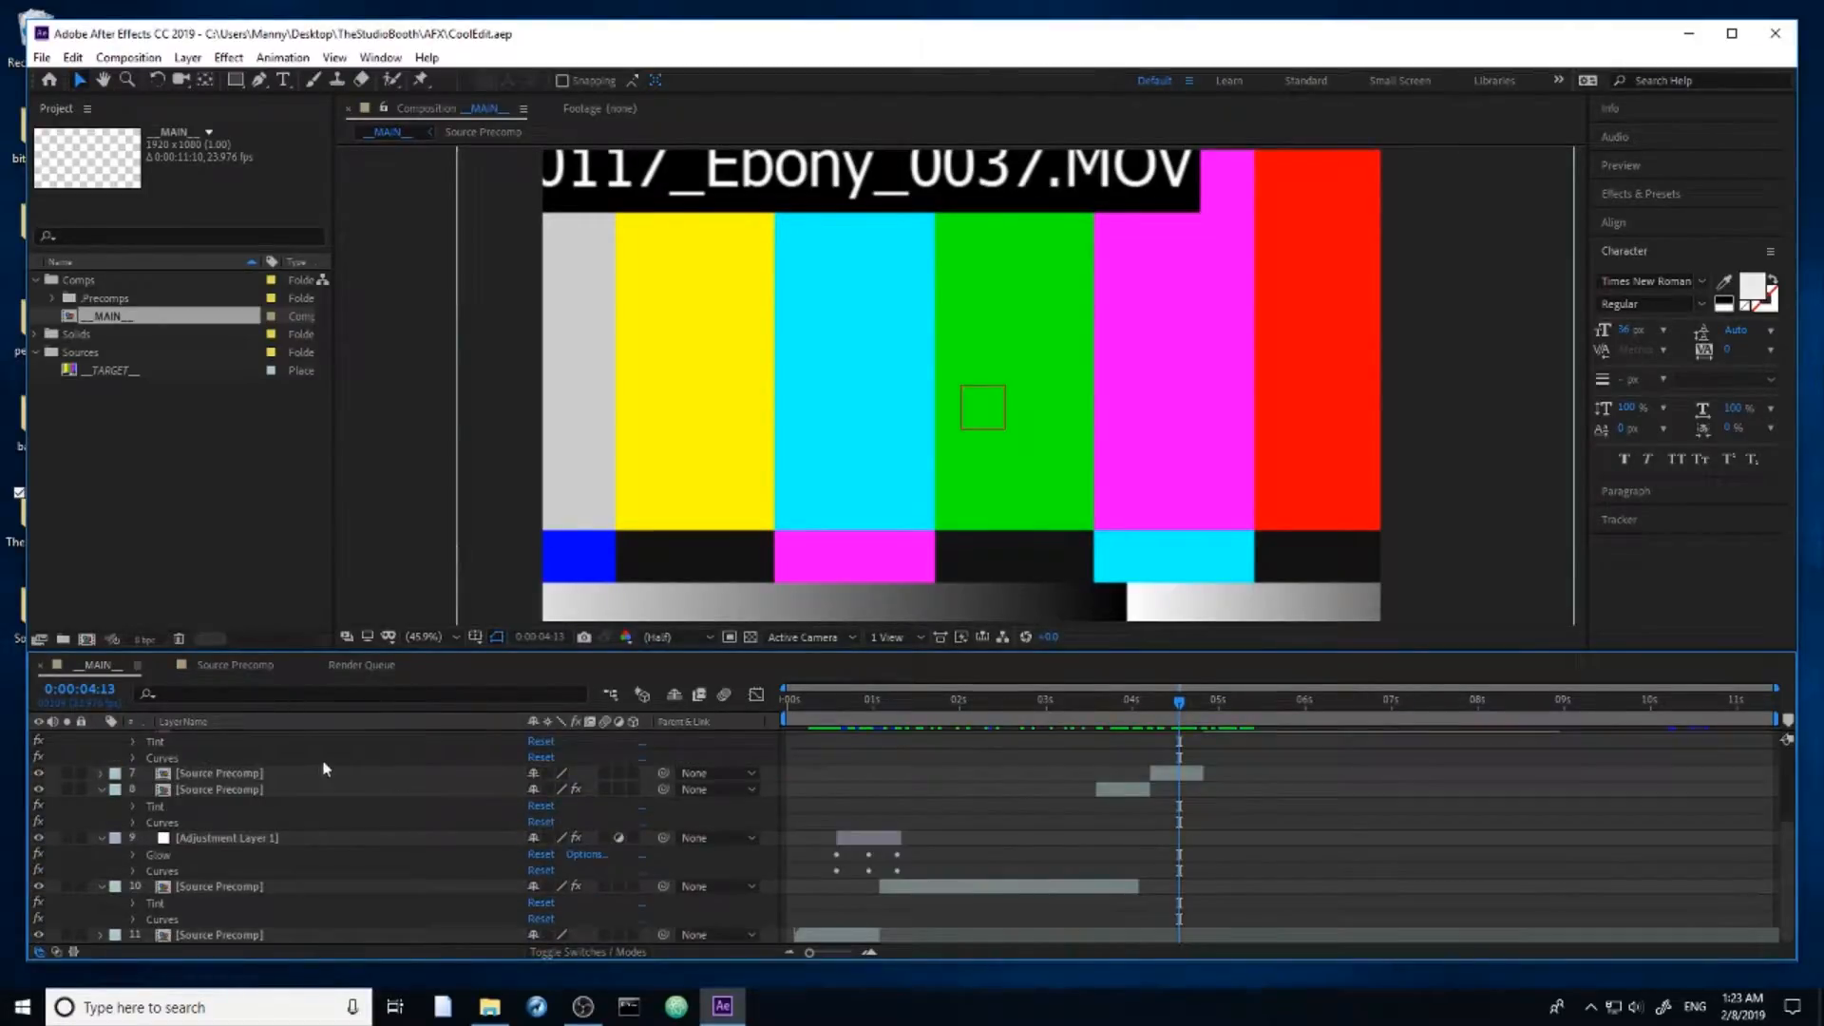
Step: Examine all modified properties and keyframes on the __MAIN__ layers, collapse them, and scrub to 0:00:02:19
{"action": "key", "text": "u"}
{"action": "key", "text": "u"}
{"action": "scroll", "coordinate": [941, 812], "scroll_direction": "down", "scroll_amount": 6}
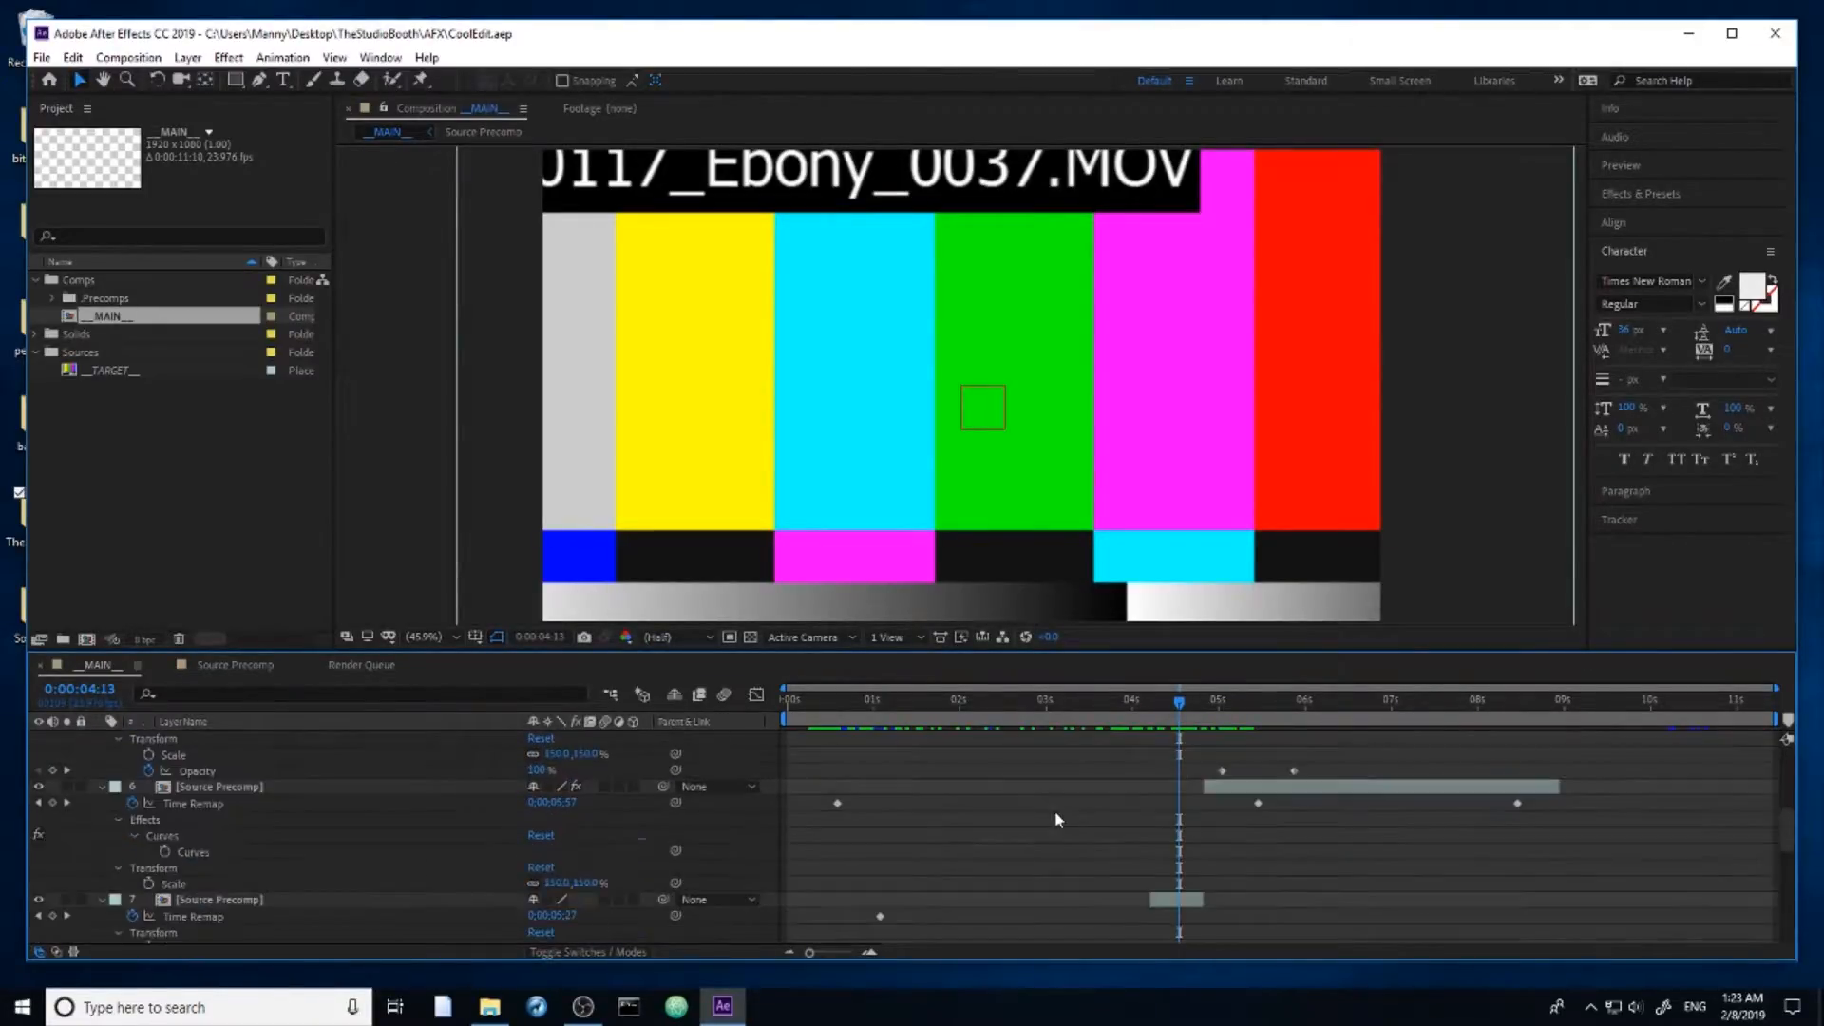
{"action": "scroll", "coordinate": [1045, 811], "scroll_direction": "down", "scroll_amount": 3}
{"action": "scroll", "coordinate": [1042, 819], "scroll_direction": "up", "scroll_amount": 5}
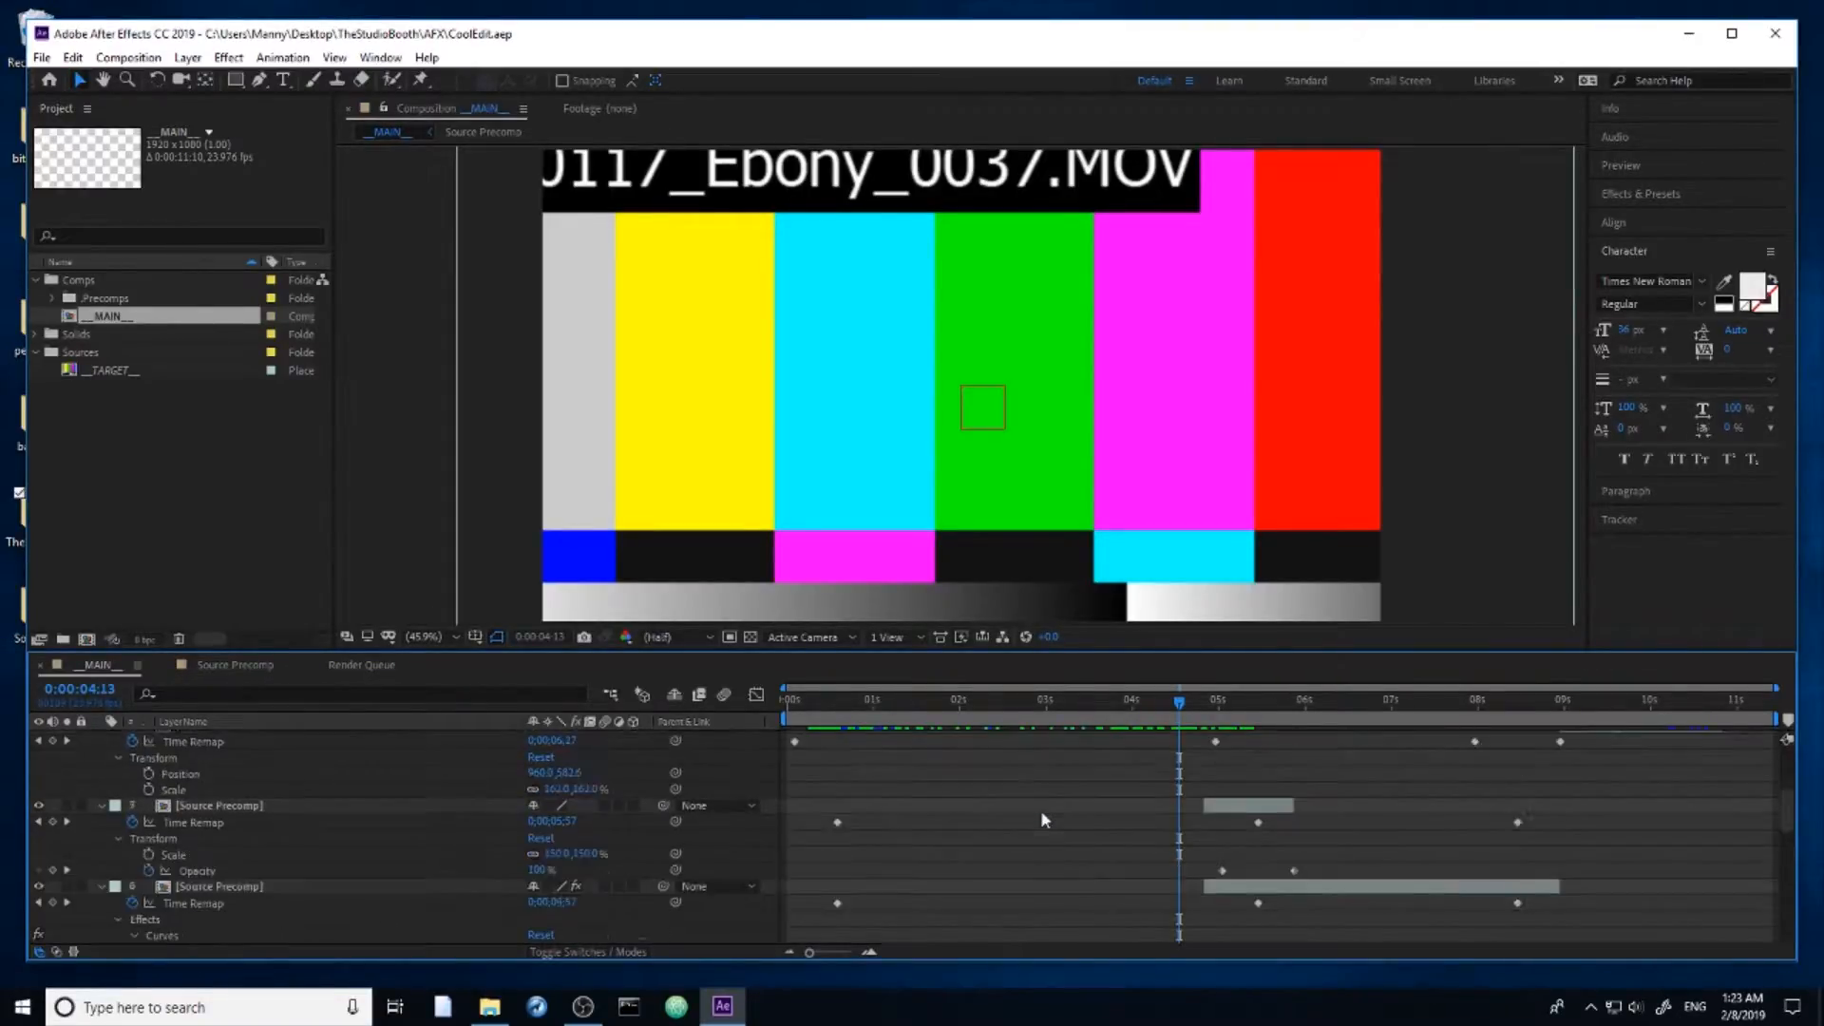
{"action": "key", "text": "u"}
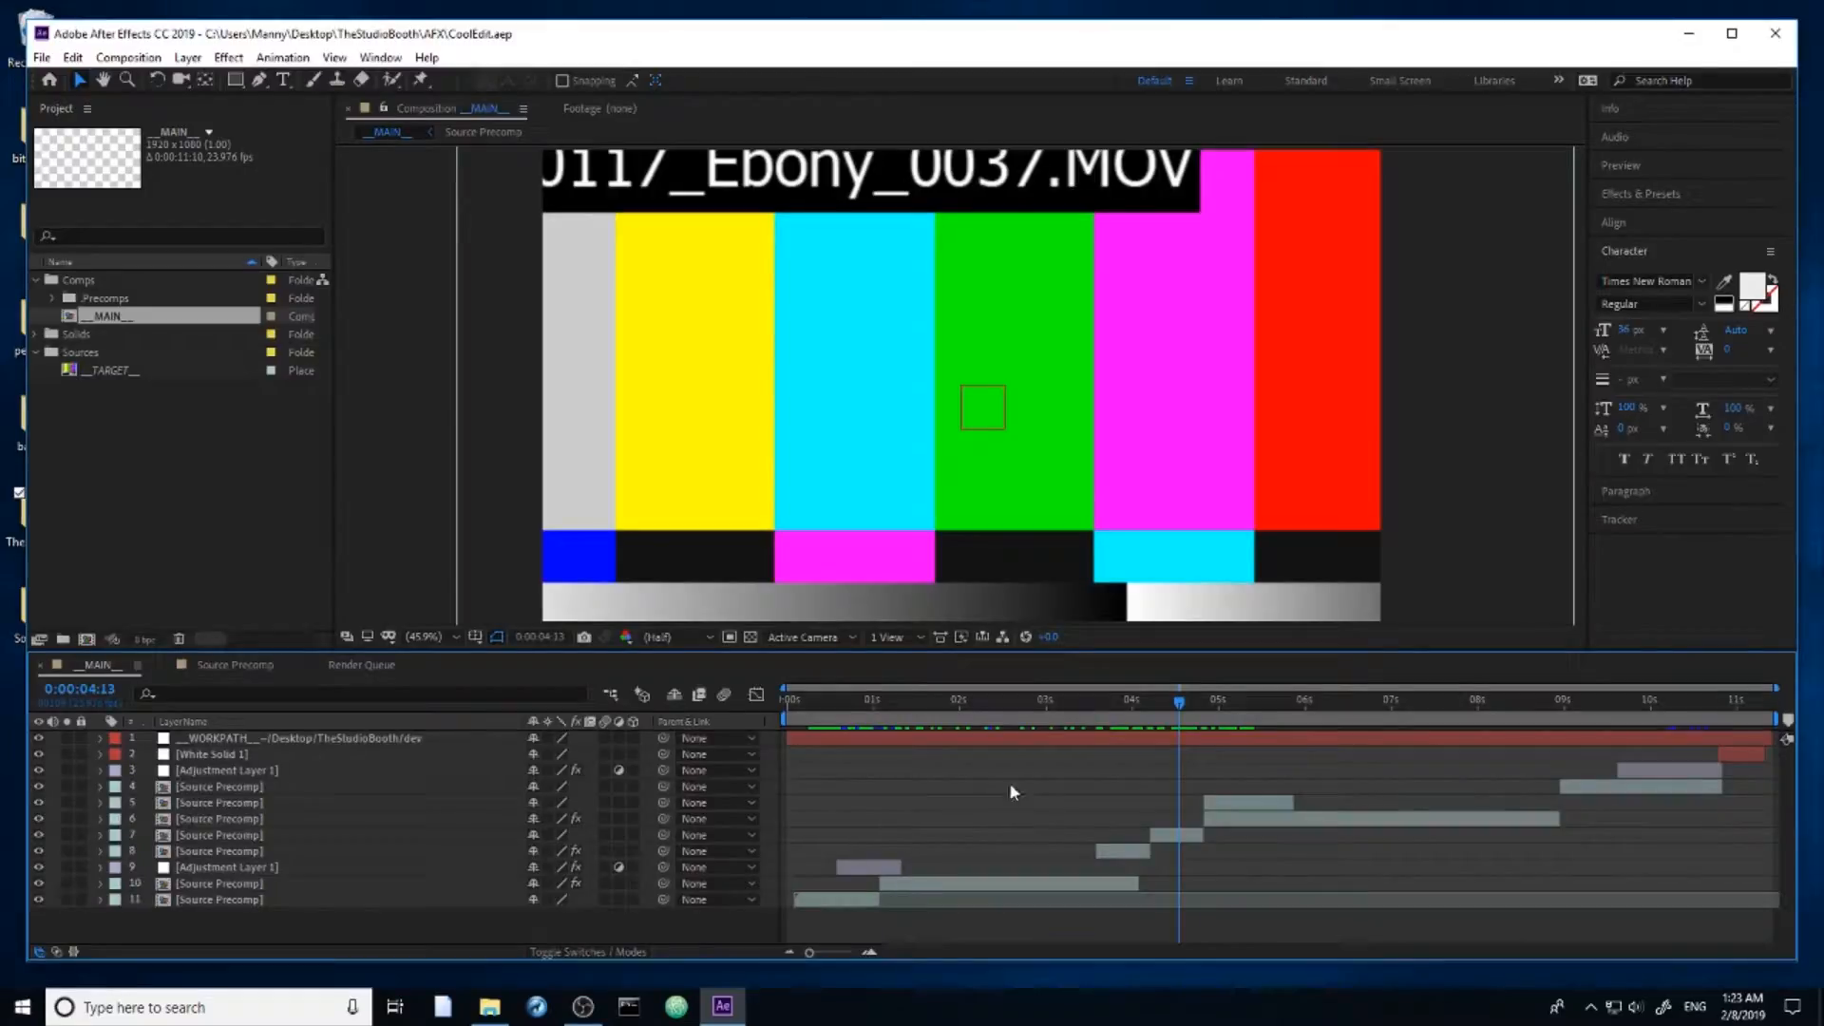
{"action": "left_click_drag", "start_coordinate": [935, 711], "coordinate": [1032, 727]}
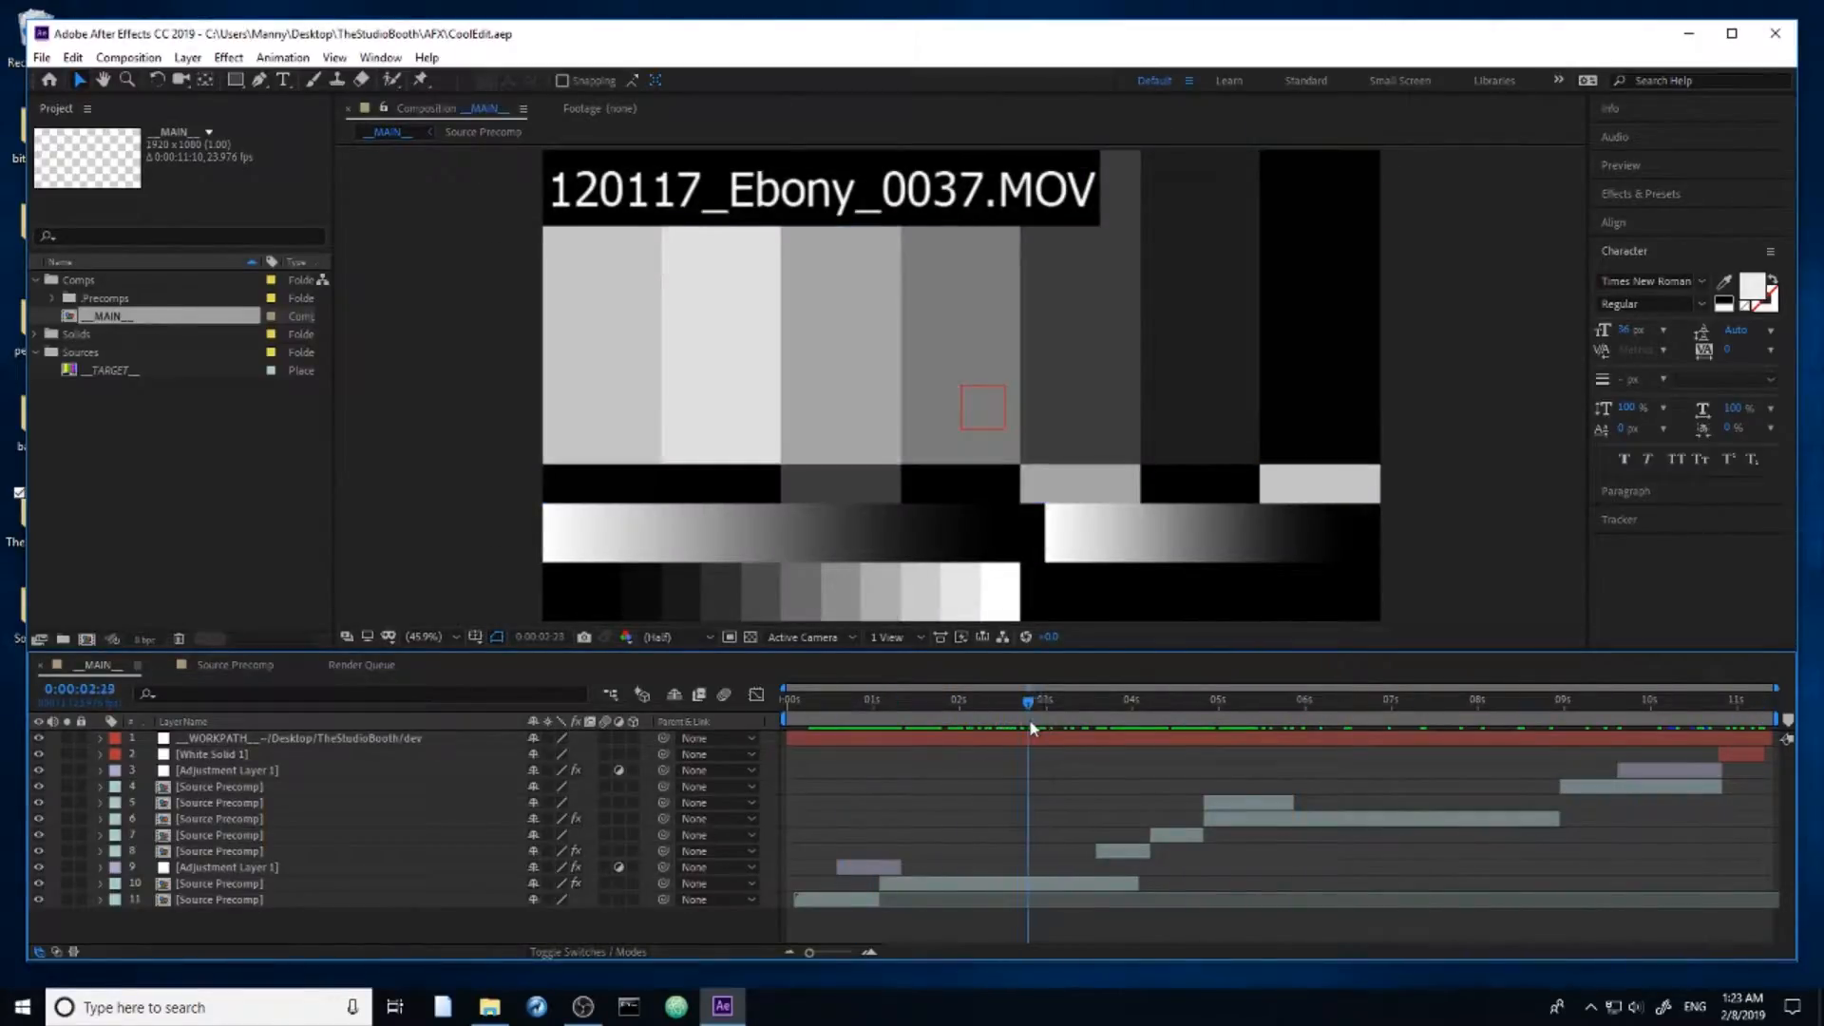
Step: Examine the __TARGET__ placeholder and the __MAIN__ composition in the project, then scrub to 0:00:02:20 and clear the selection
{"action": "left_click", "coordinate": [123, 459]}
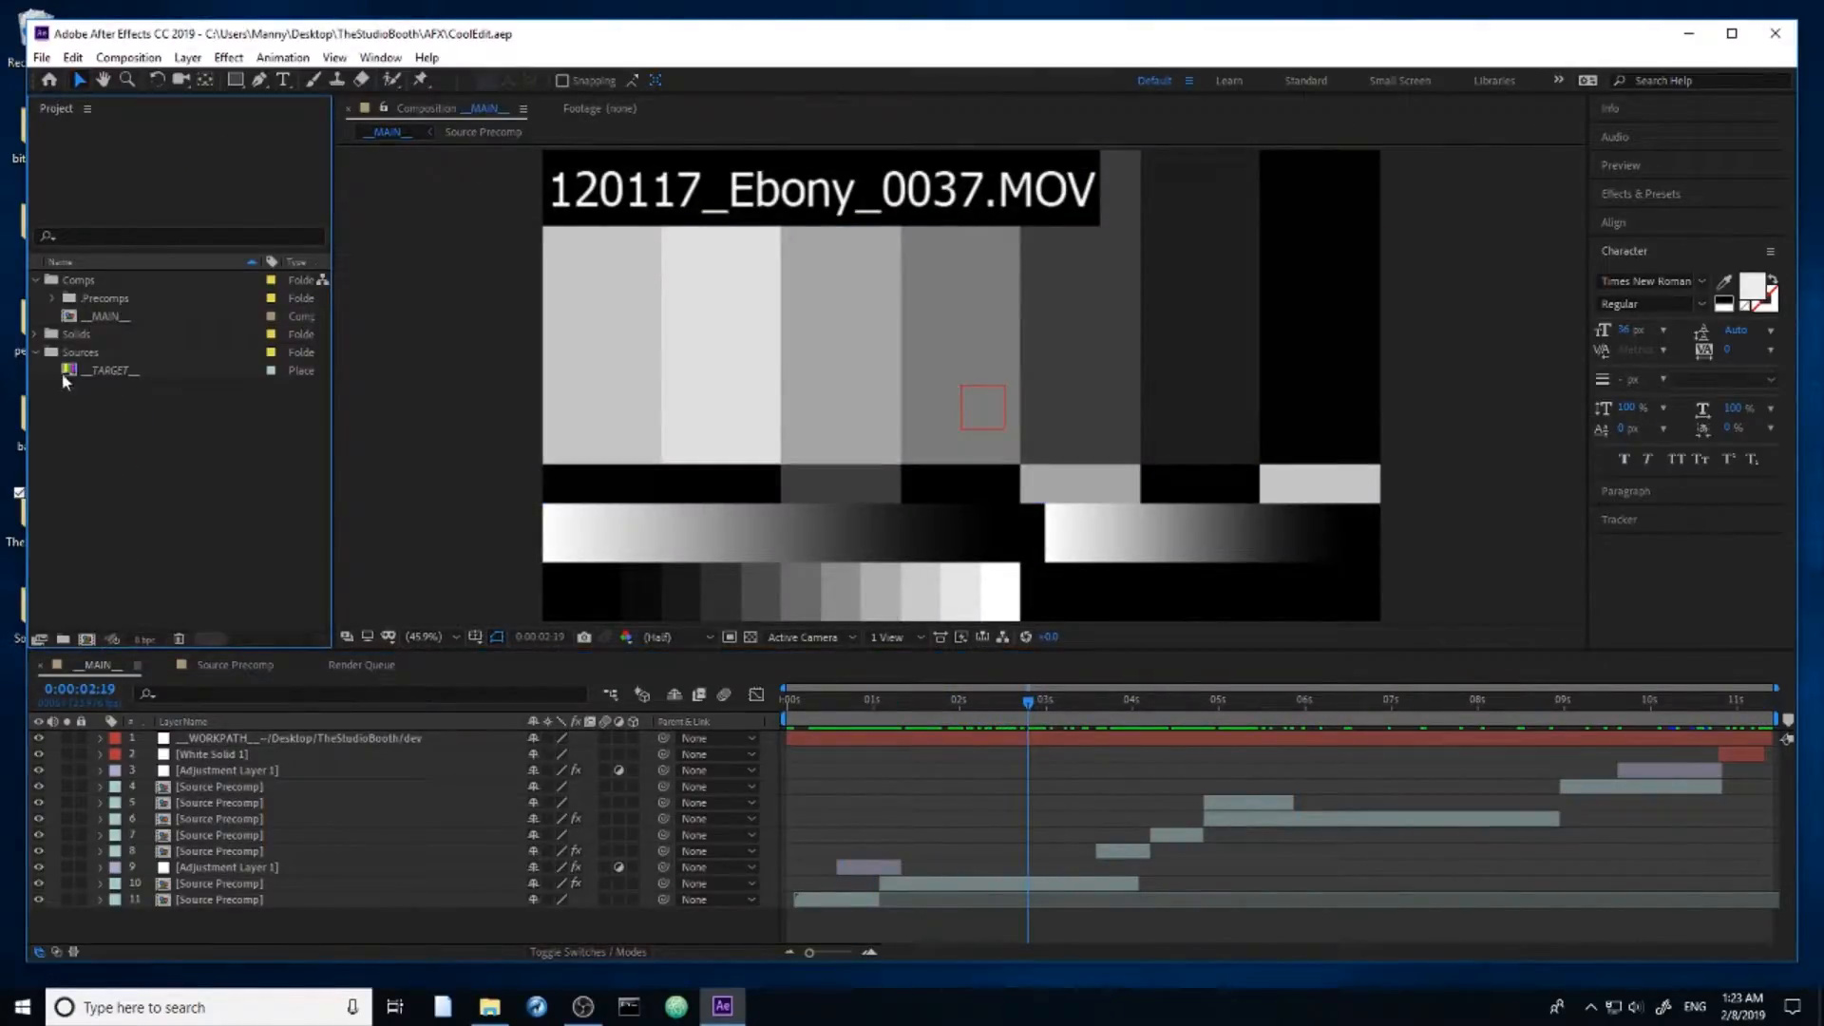
{"action": "left_click", "coordinate": [114, 372]}
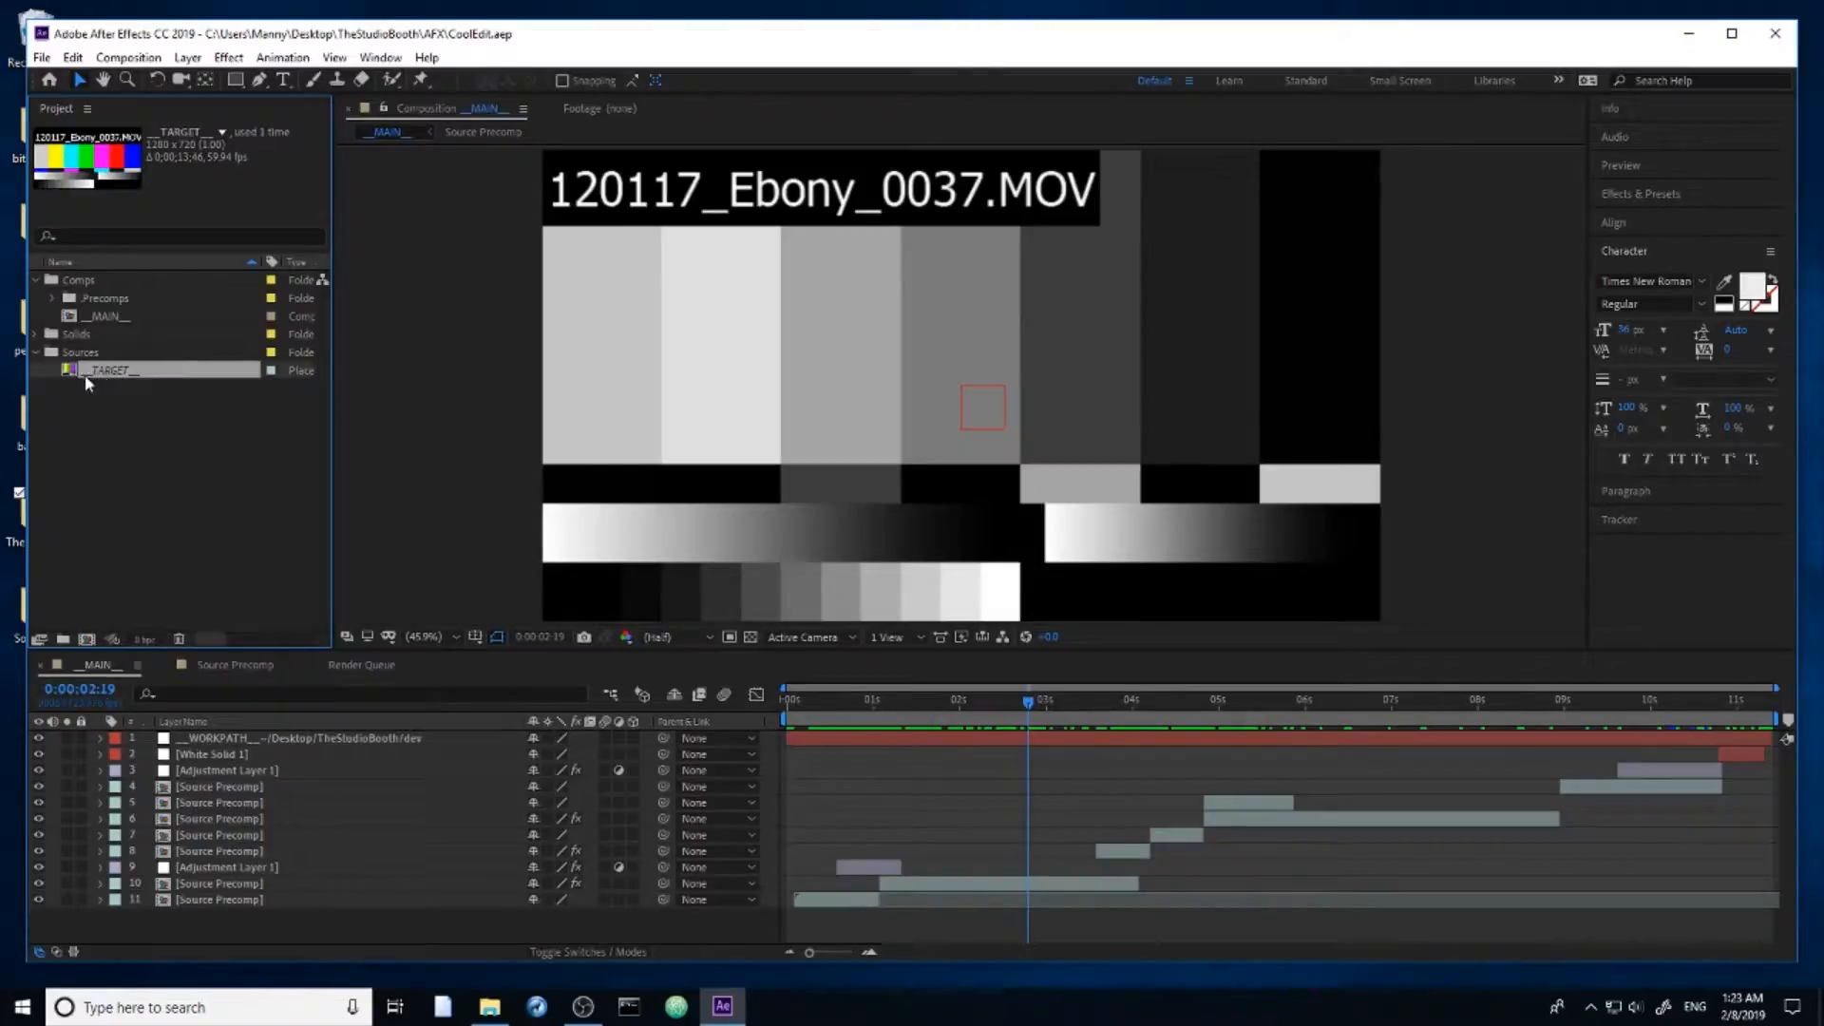
{"action": "left_click", "coordinate": [103, 319]}
{"action": "left_click", "coordinate": [111, 371]}
{"action": "left_click", "coordinate": [111, 320]}
{"action": "left_click", "coordinate": [140, 429]}
{"action": "left_click", "coordinate": [105, 319]}
{"action": "left_click", "coordinate": [122, 380]}
{"action": "left_click", "coordinate": [110, 318]}
{"action": "left_click", "coordinate": [109, 370]}
{"action": "left_click", "coordinate": [119, 394]}
{"action": "left_click", "coordinate": [128, 372]}
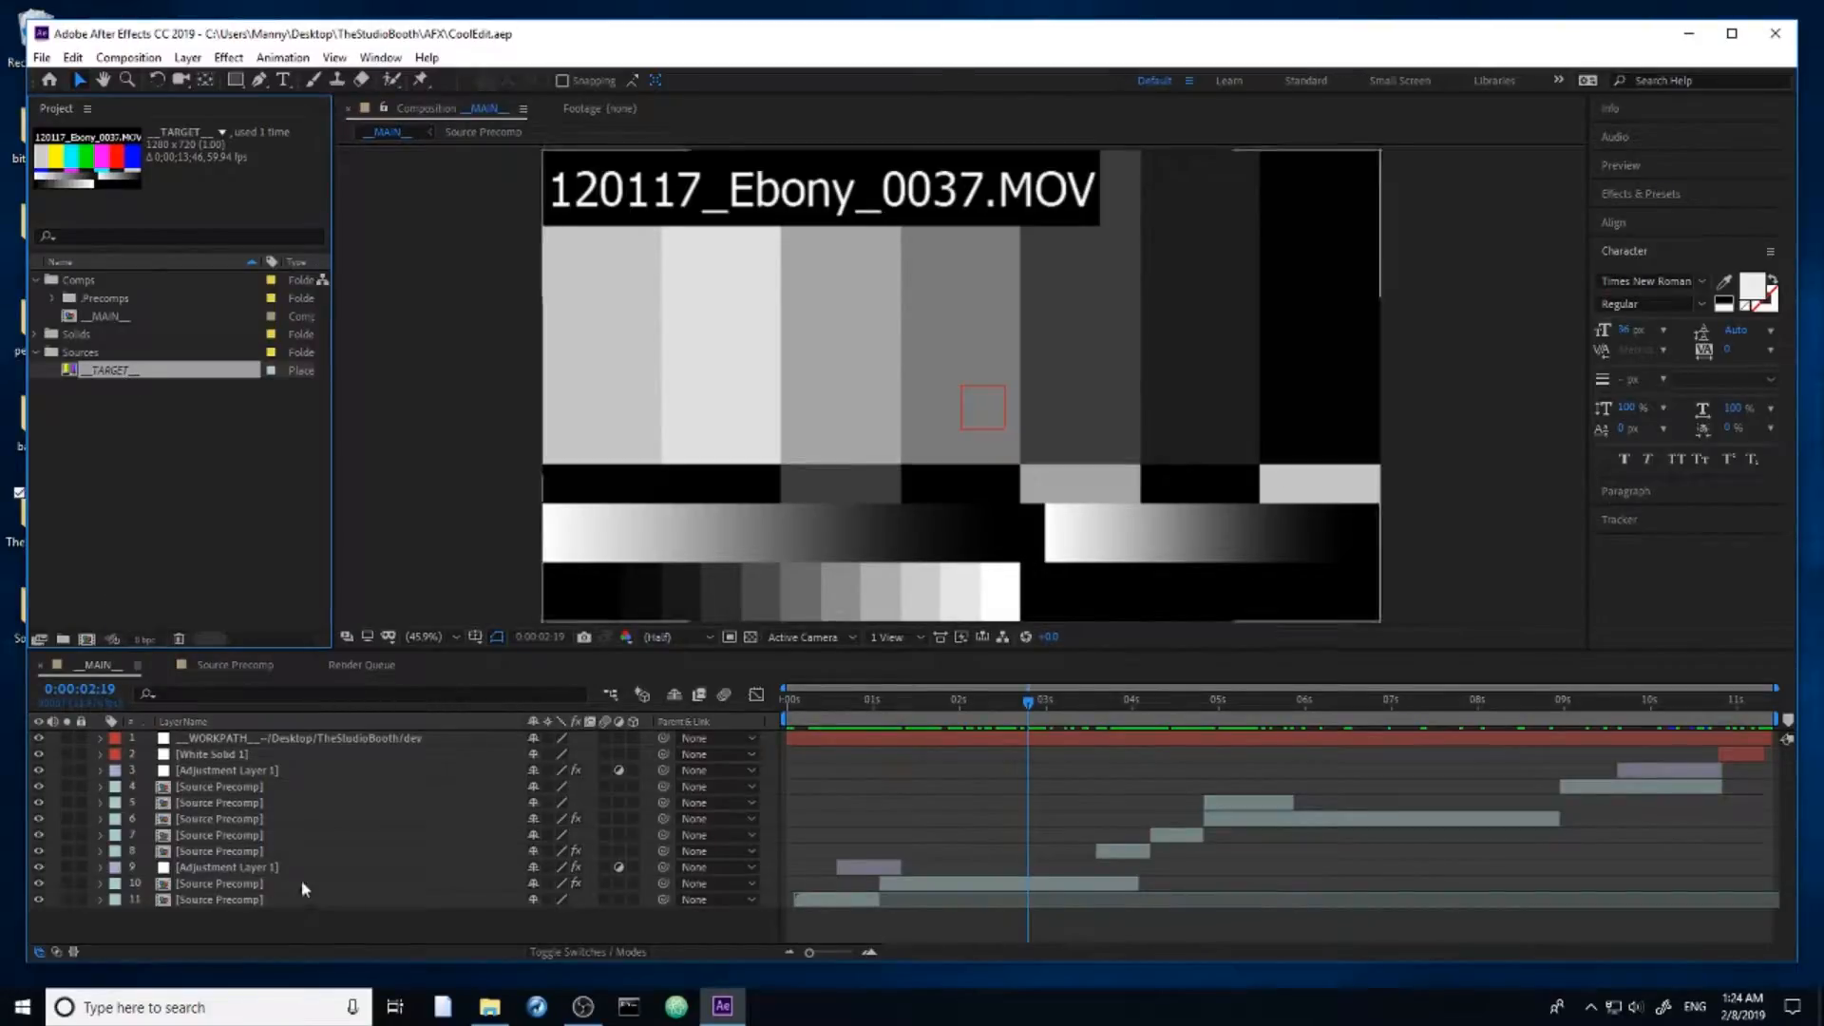
{"action": "left_click_drag", "start_coordinate": [912, 705], "coordinate": [1002, 755]}
{"action": "left_click", "coordinate": [66, 458]}
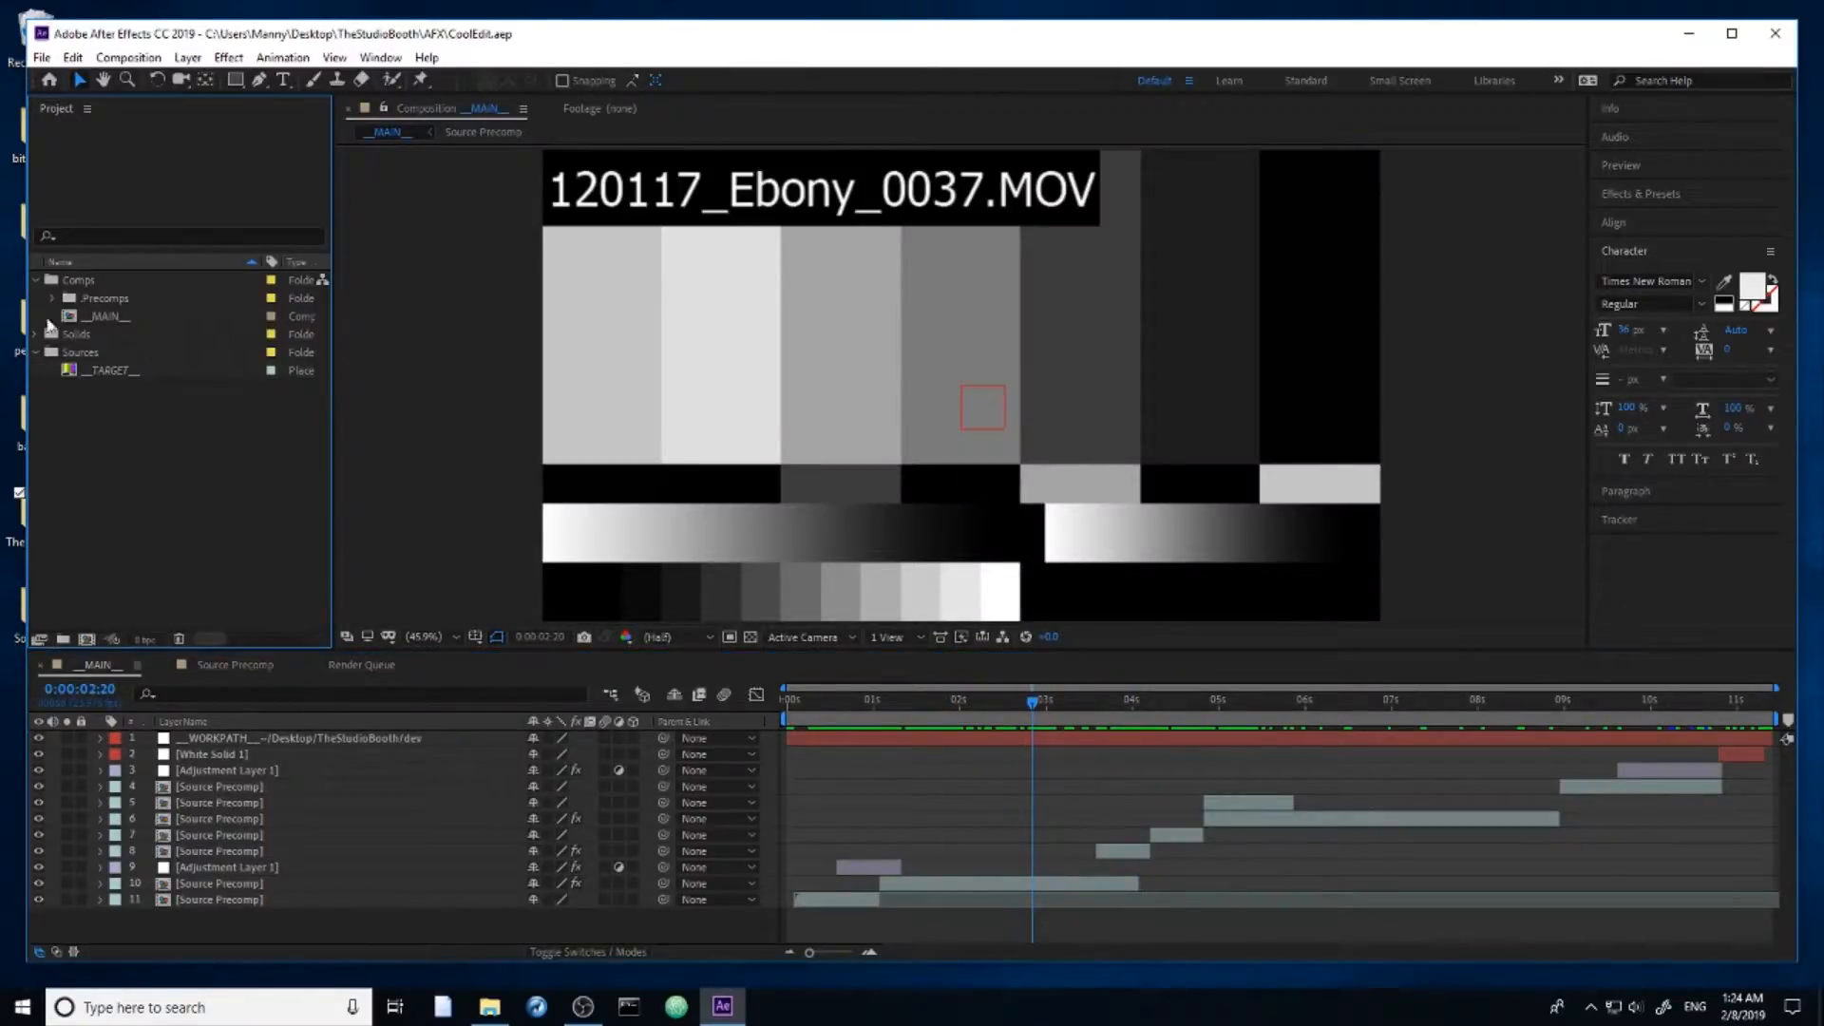
Step: Run the script file init.jsx from Desktop > TheStudioBooth > Event > dev
{"action": "left_click", "coordinate": [41, 58]}
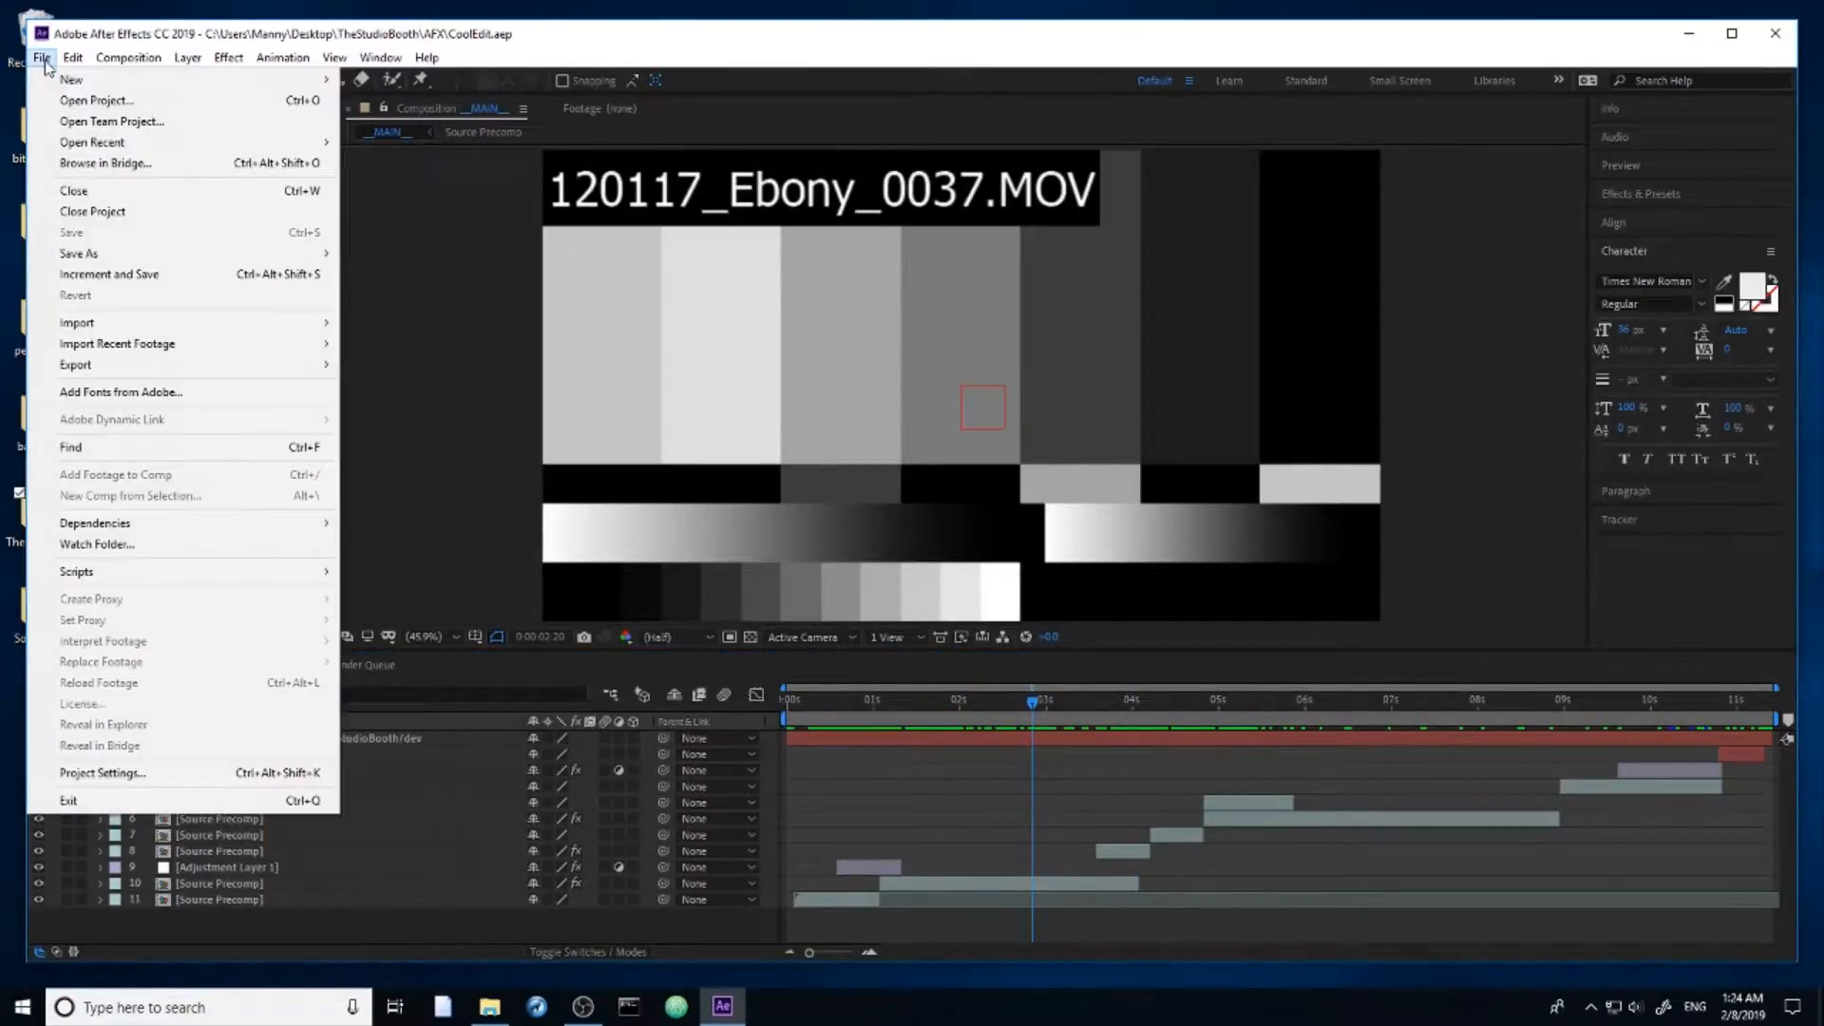
{"action": "mouse_move", "coordinate": [135, 573]}
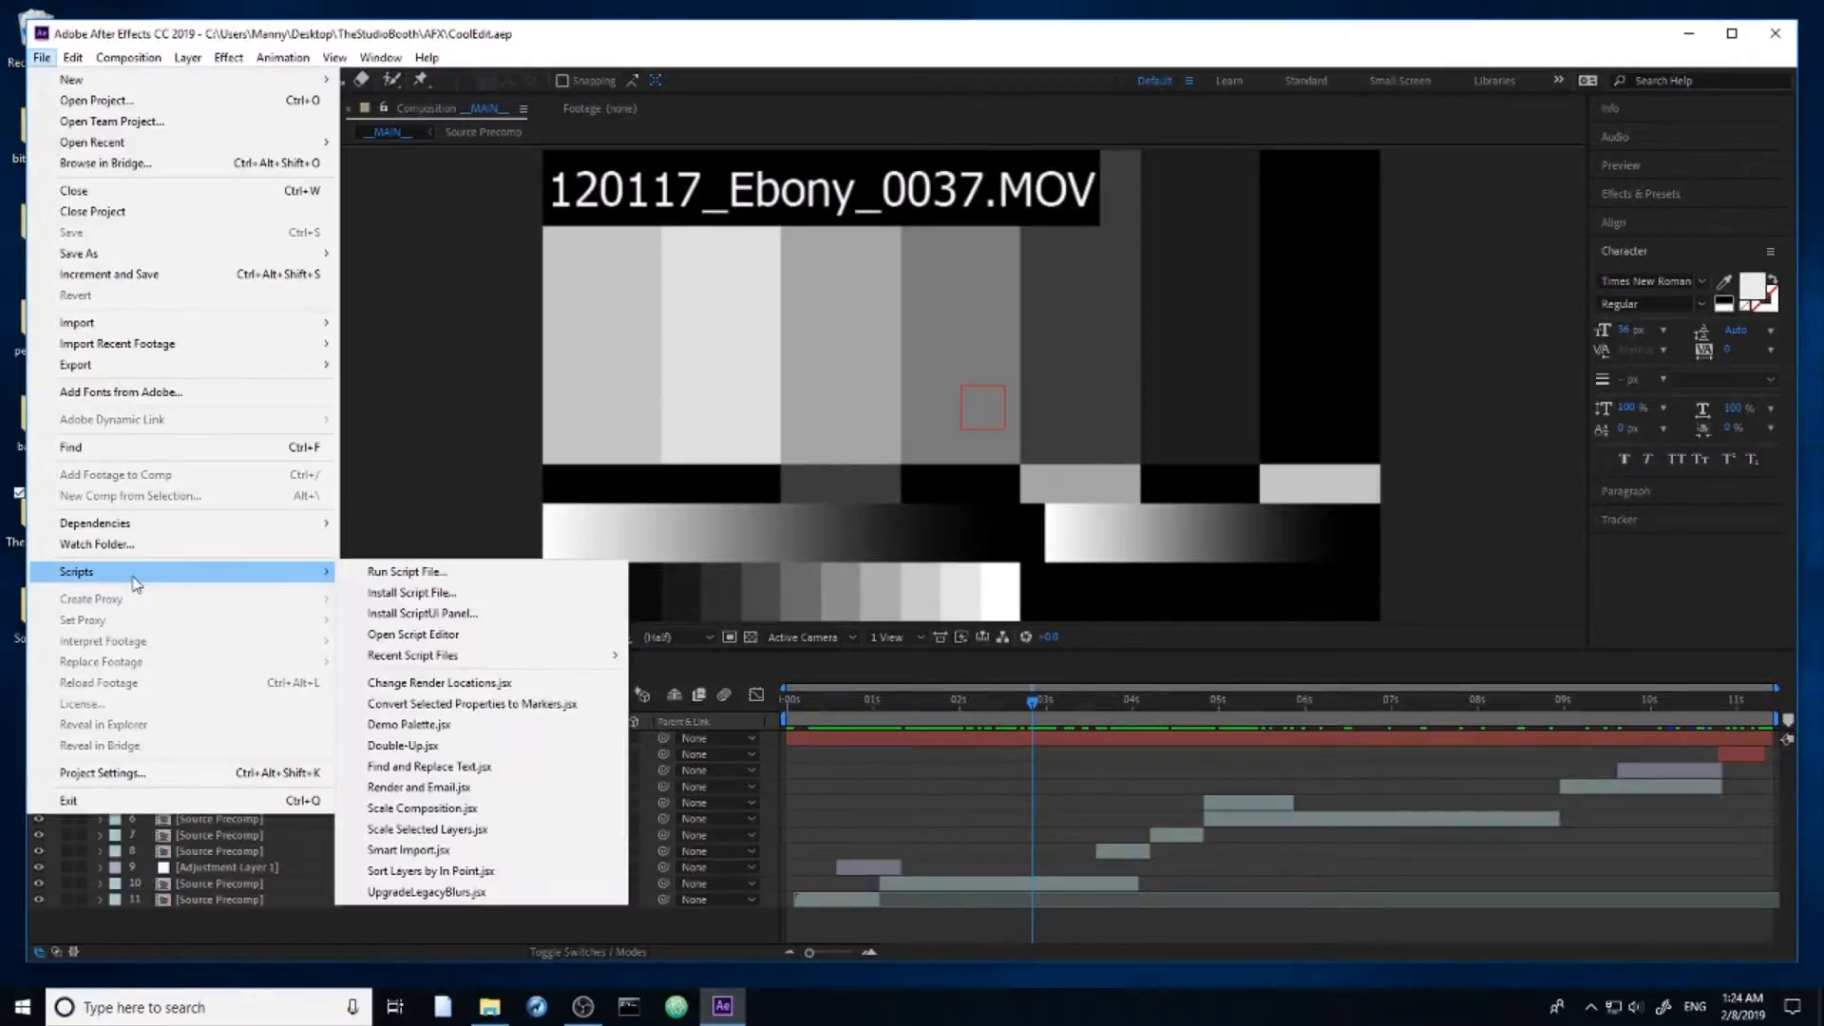
{"action": "left_click", "coordinate": [398, 573]}
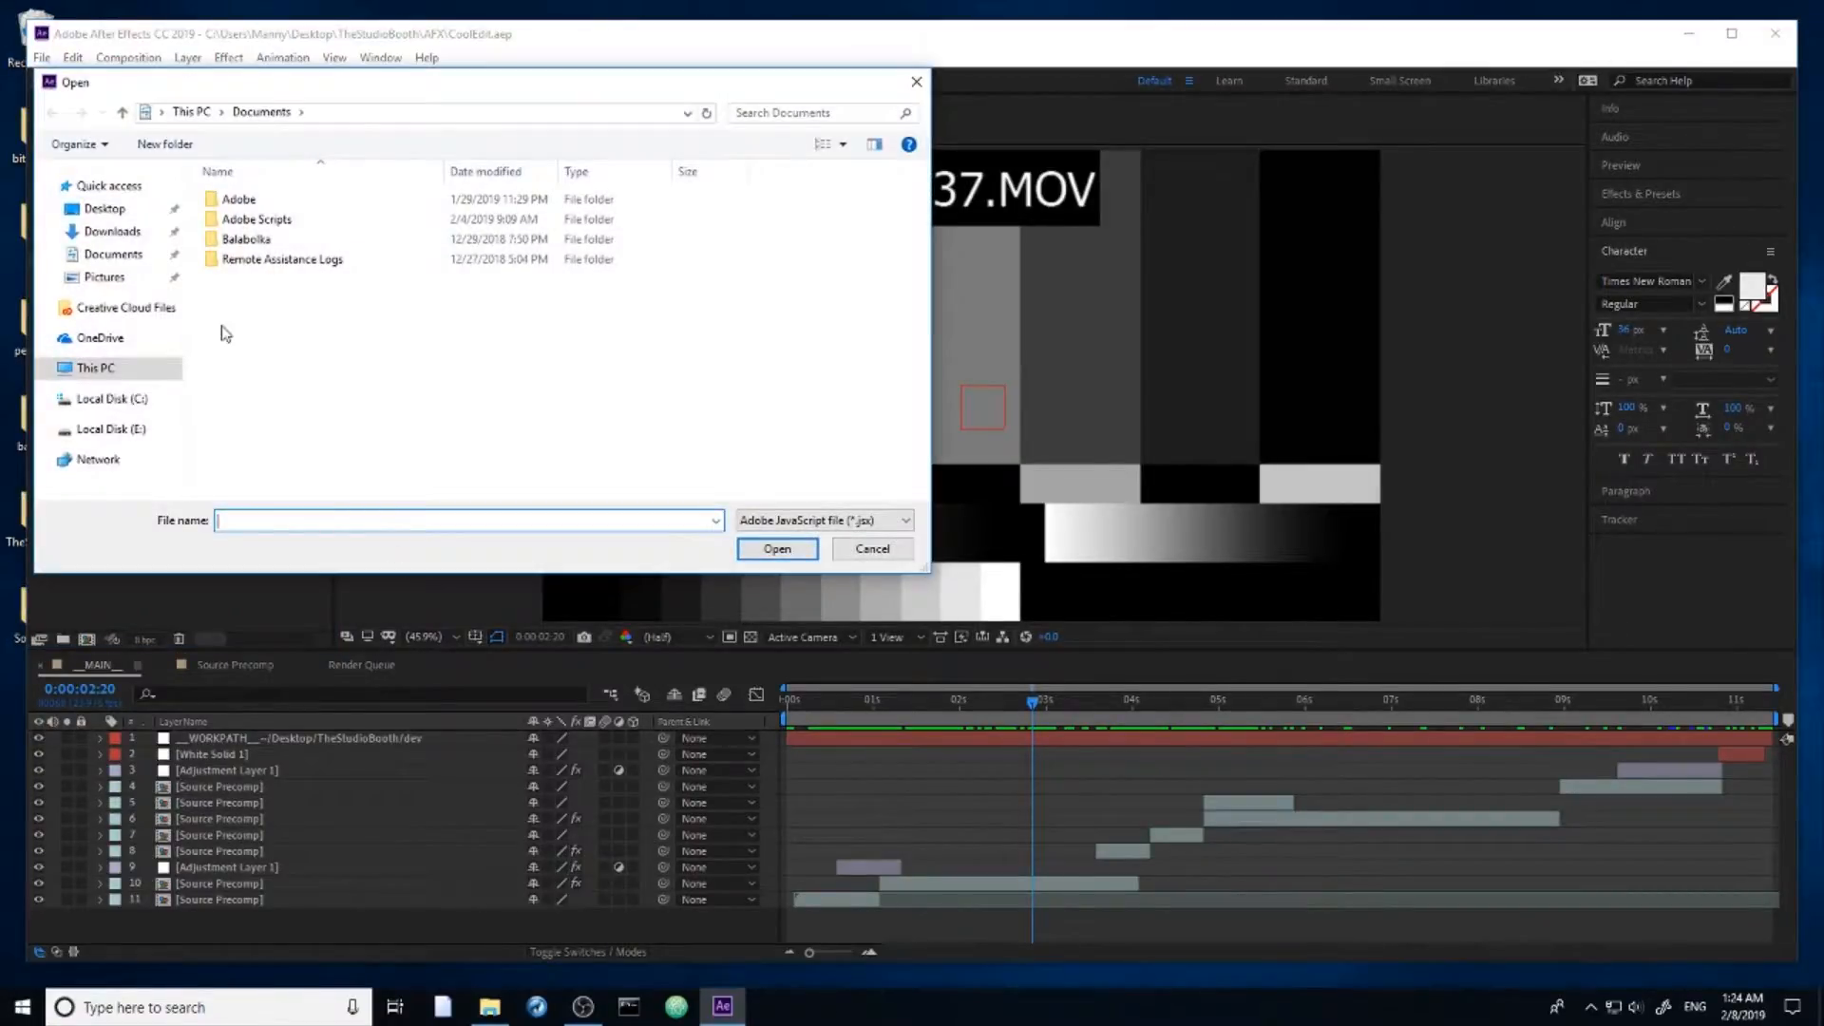
{"action": "left_click", "coordinate": [133, 209]}
{"action": "double_click", "coordinate": [793, 228]}
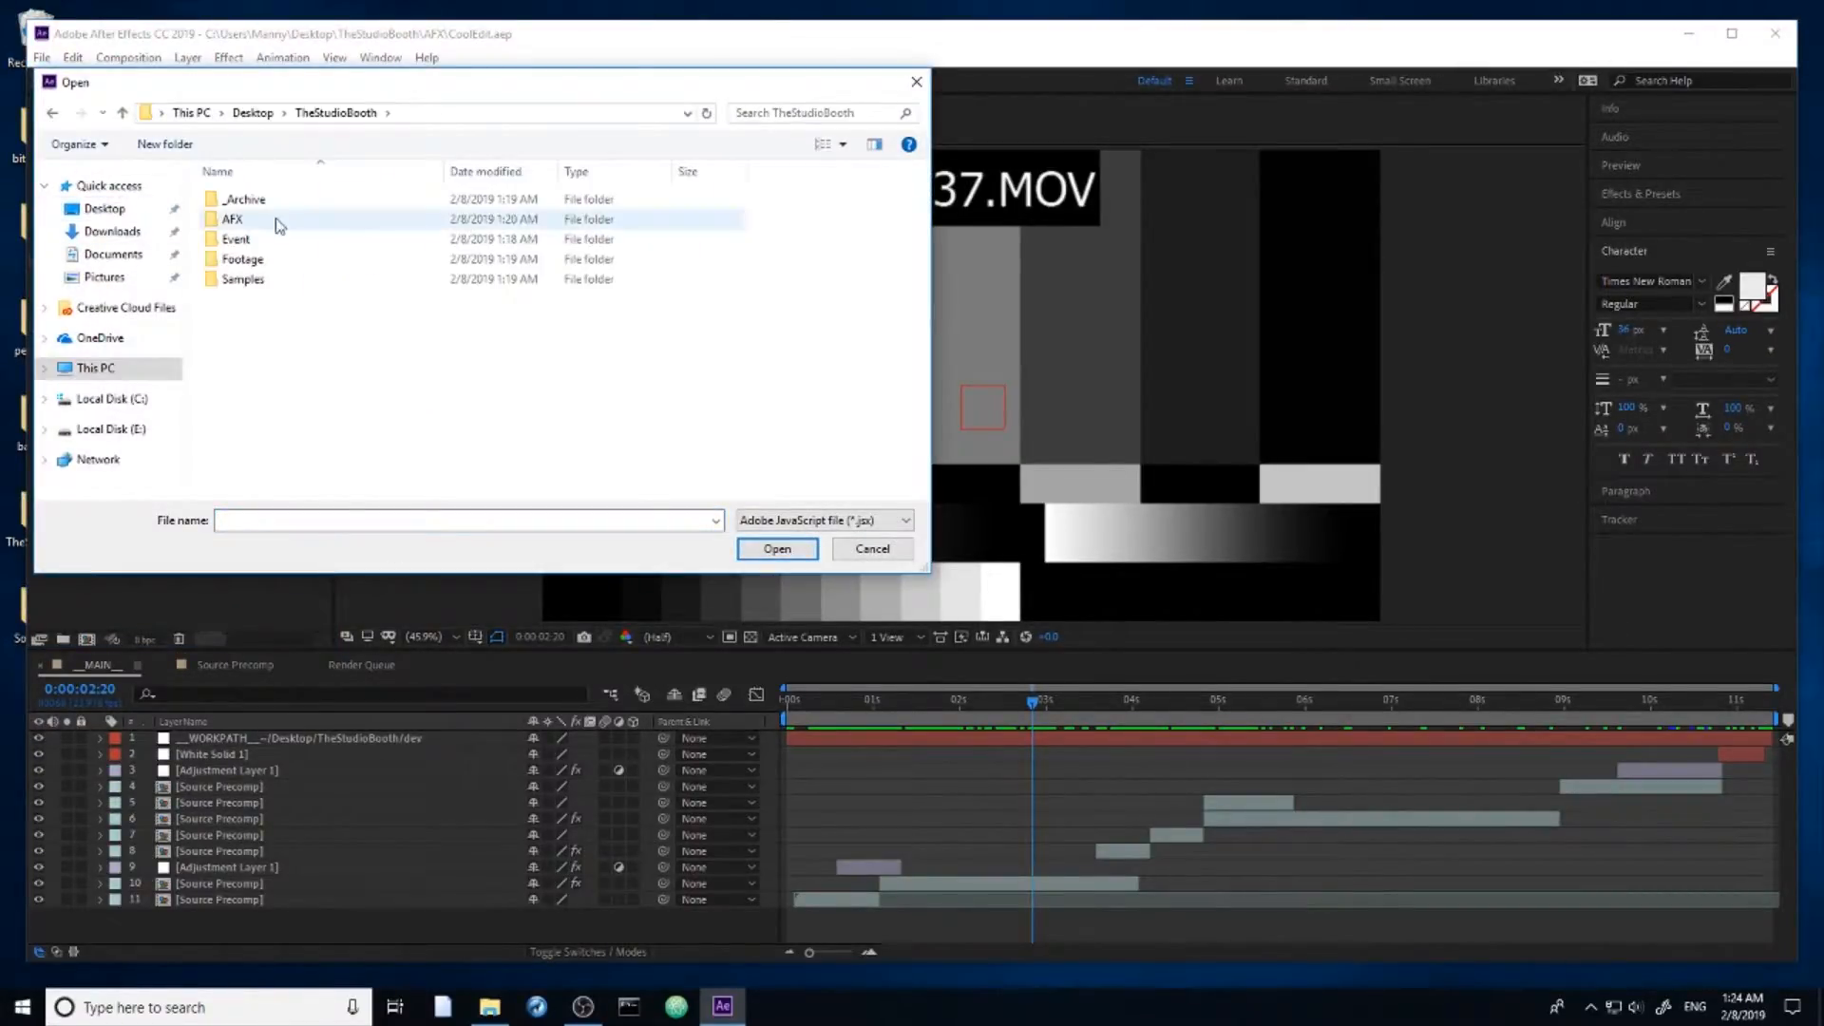
{"action": "double_click", "coordinate": [249, 238]}
{"action": "double_click", "coordinate": [232, 199]}
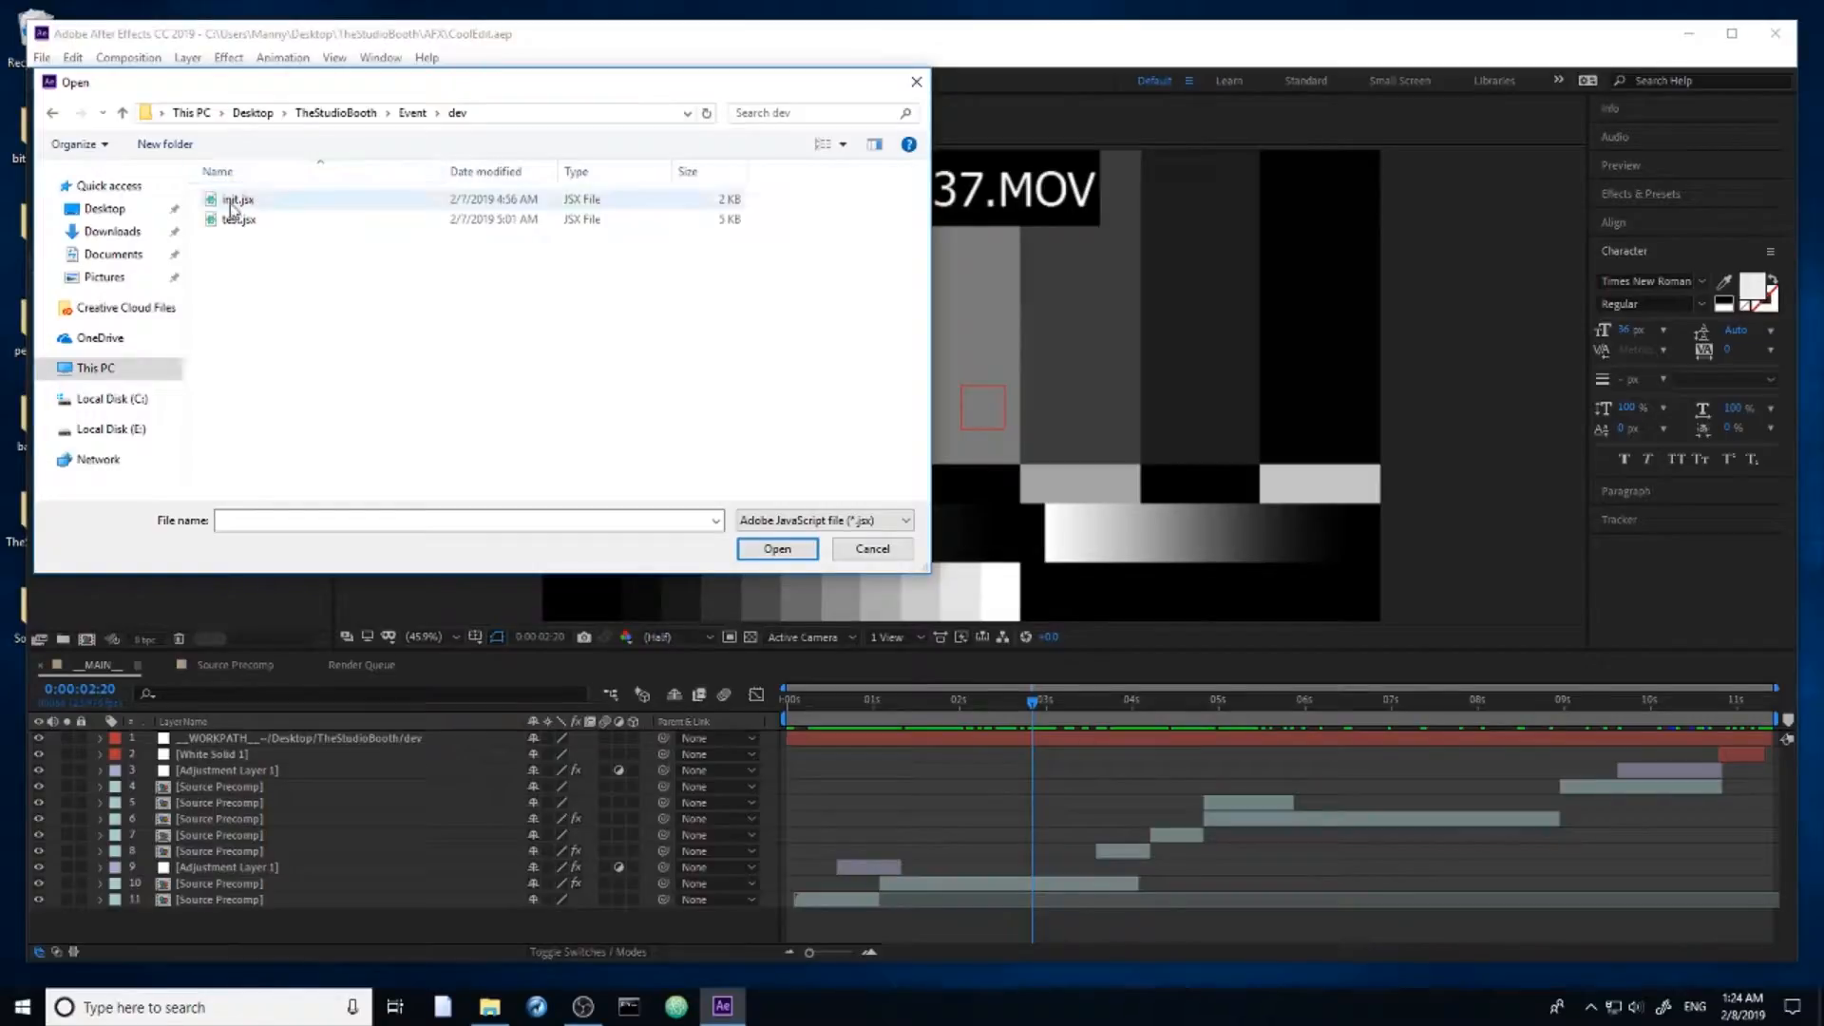
{"action": "double_click", "coordinate": [229, 203]}
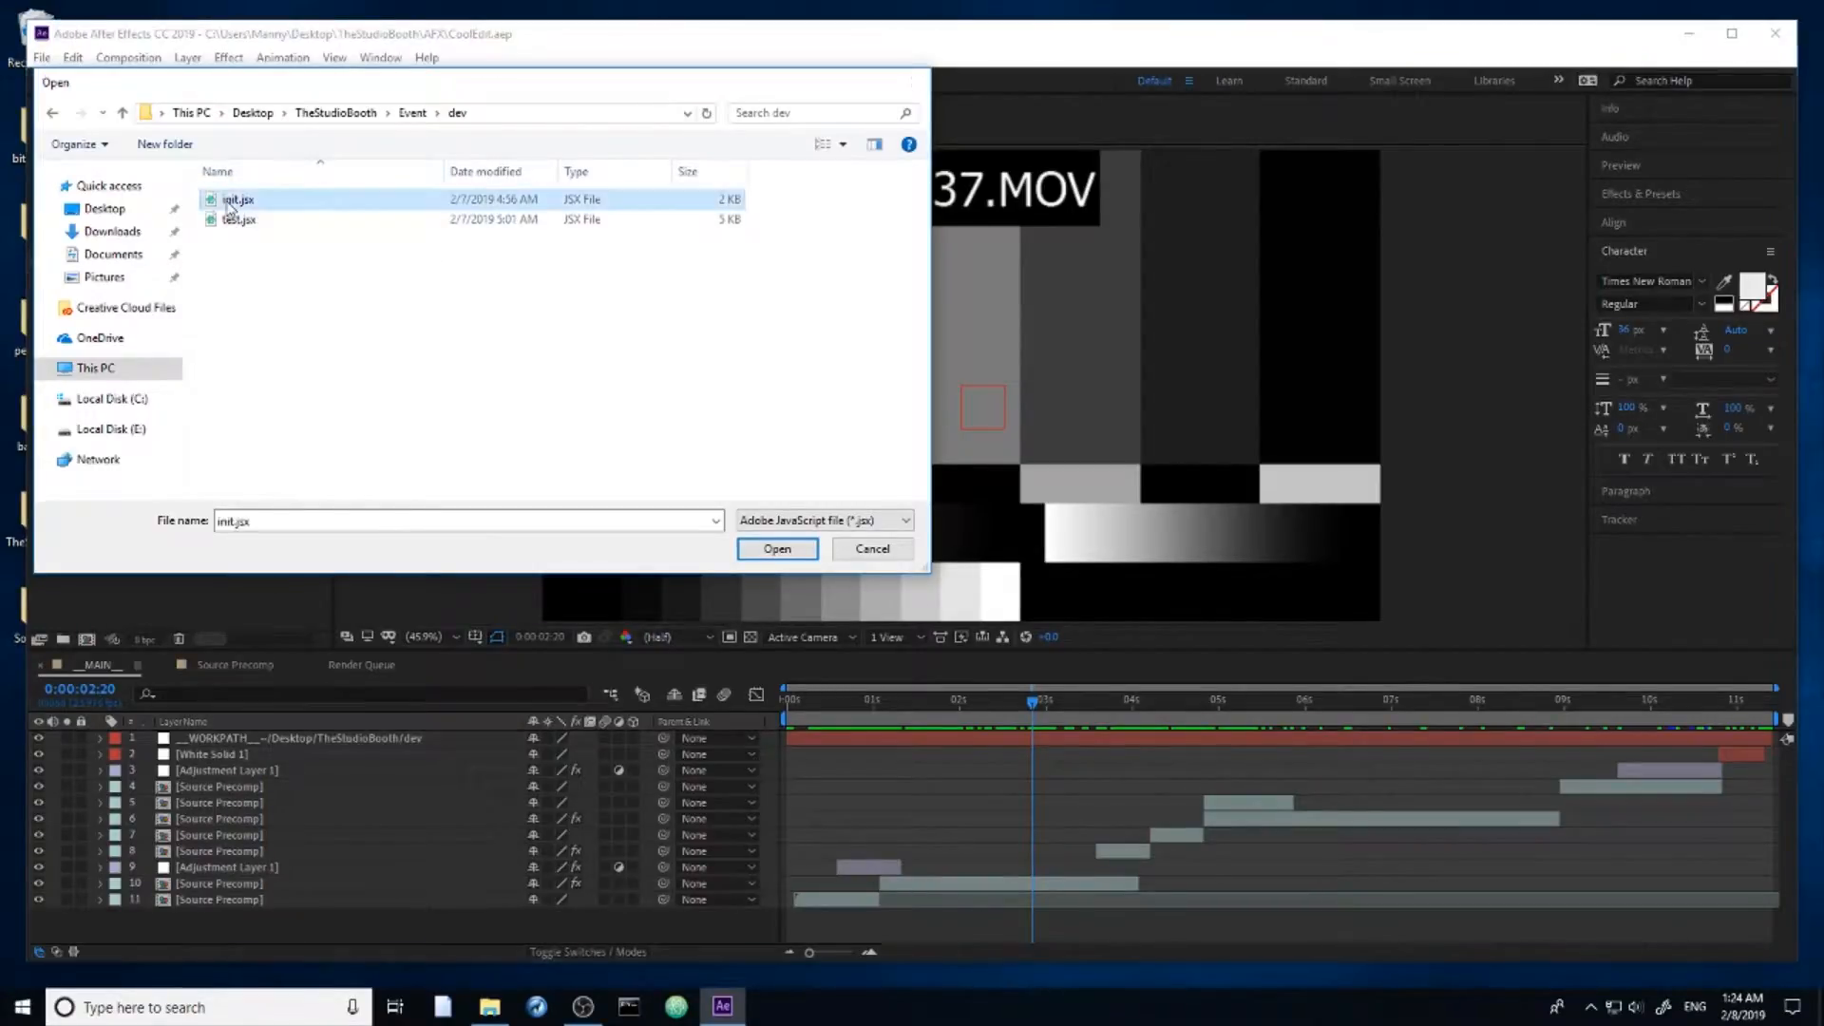
Step: Choose the Event folder inside TheStudioBooth as the script's working directory
{"action": "left_click_drag", "start_coordinate": [840, 356], "coordinate": [868, 301]}
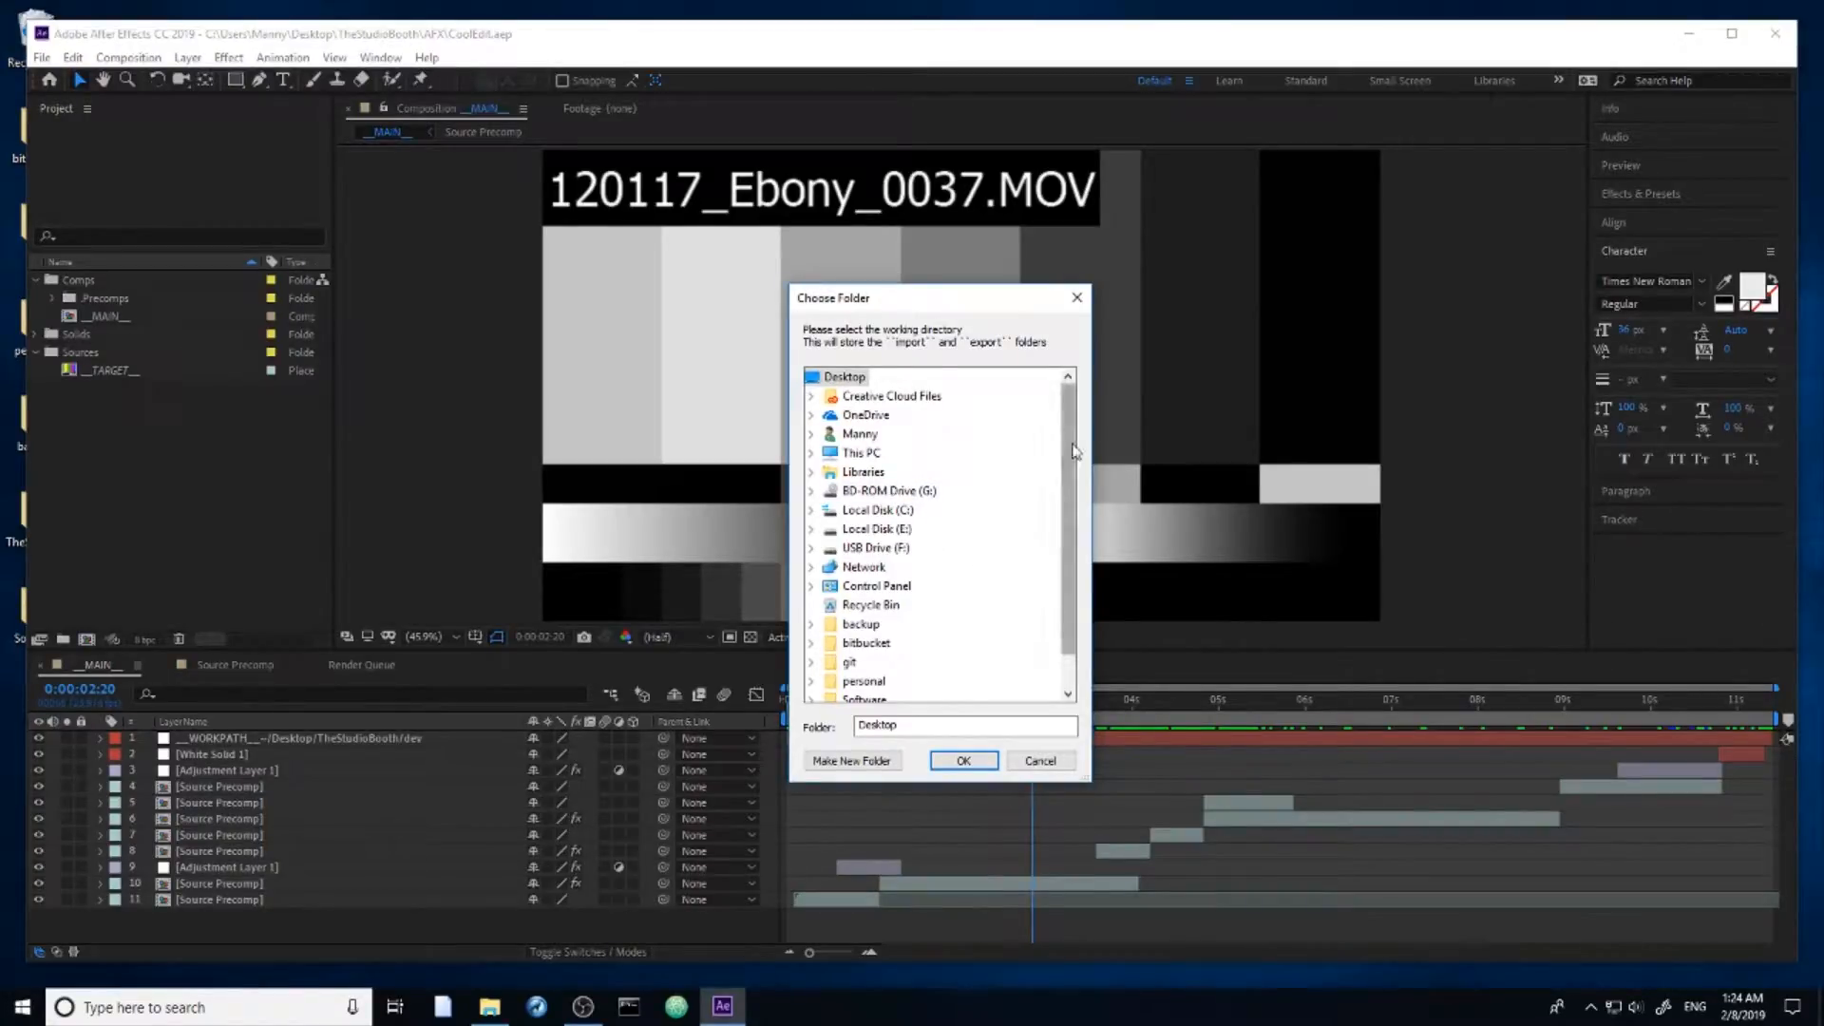
{"action": "scroll", "coordinate": [1050, 589], "scroll_direction": "down", "scroll_amount": 1}
{"action": "double_click", "coordinate": [900, 682]}
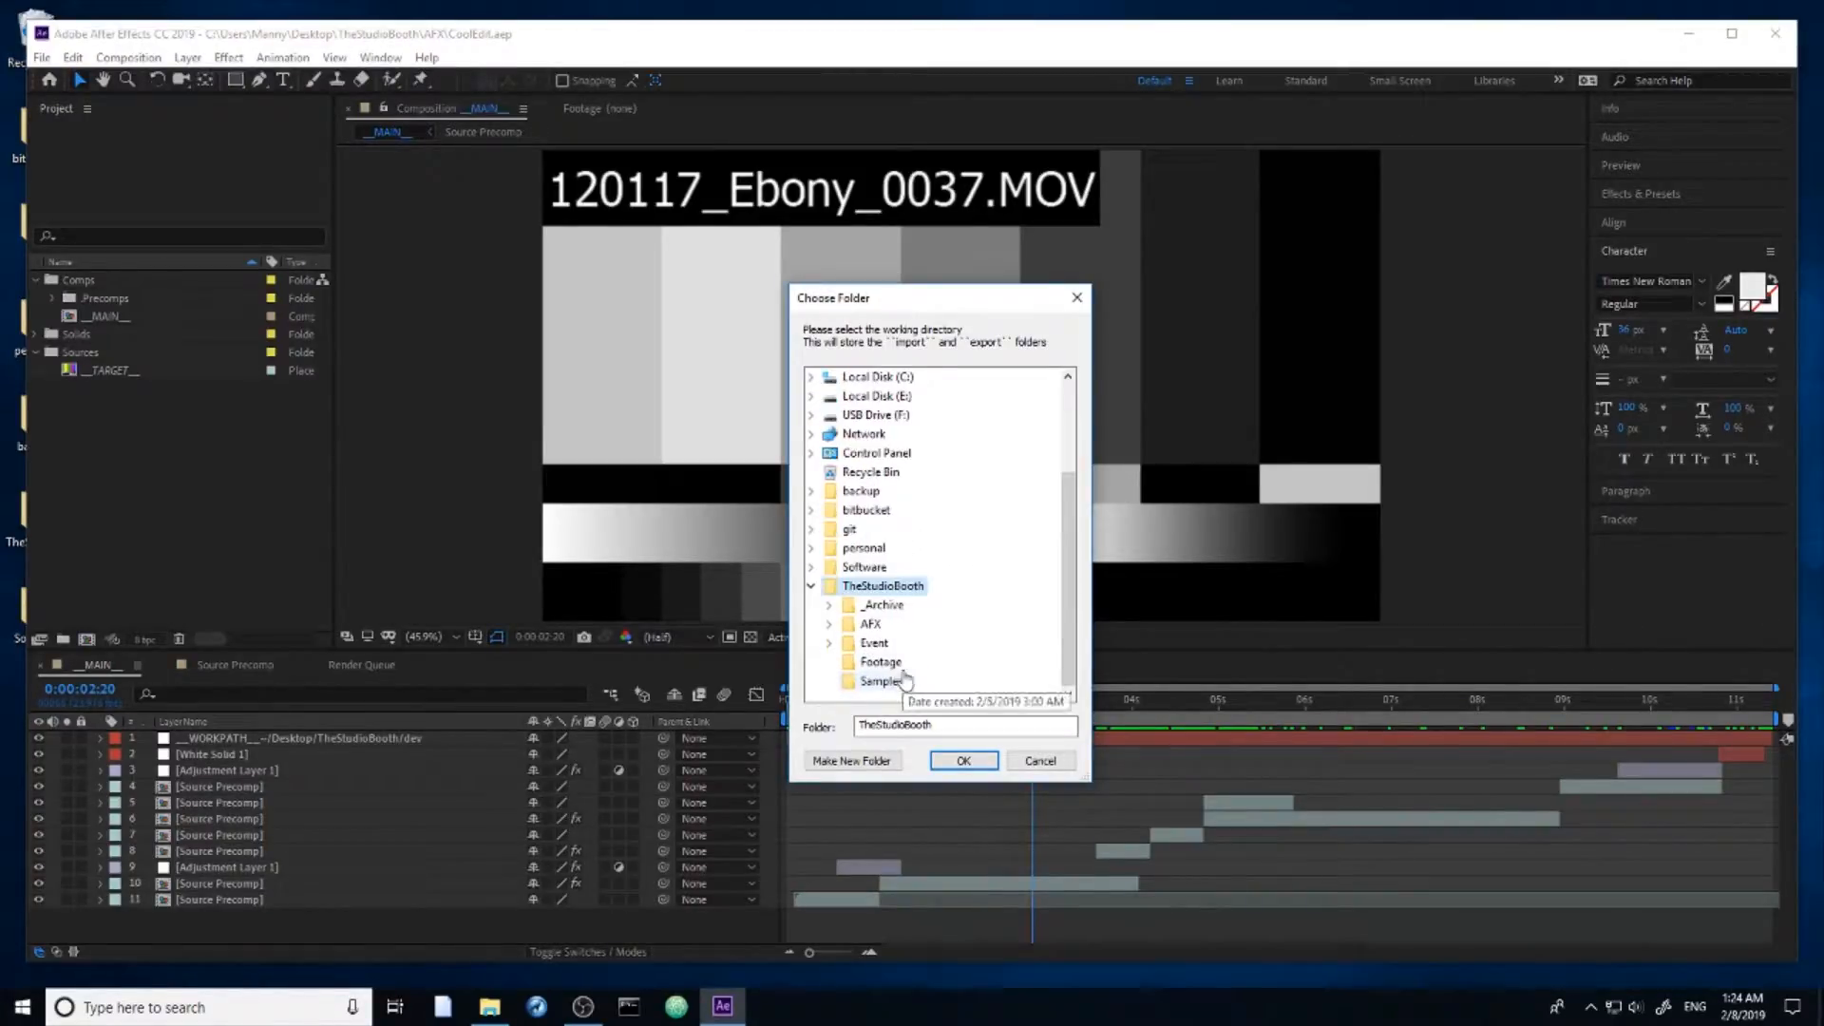
{"action": "double_click", "coordinate": [888, 644]}
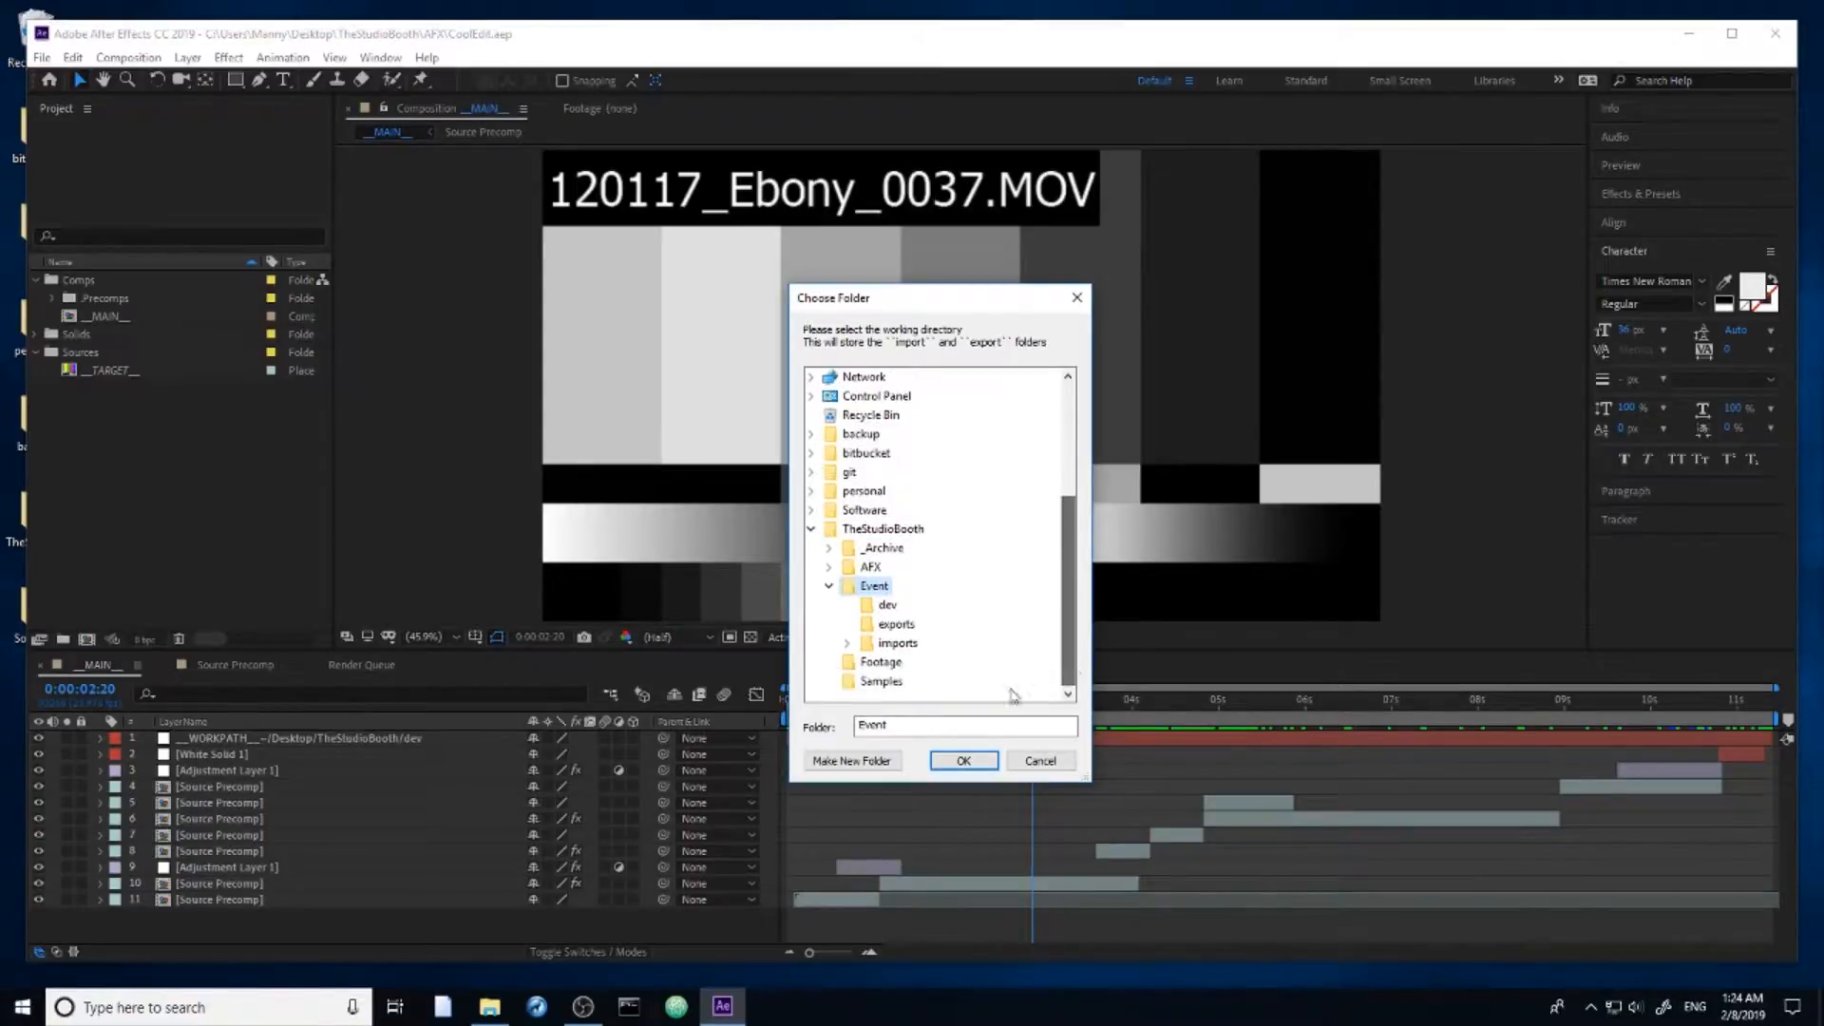
{"action": "scroll", "coordinate": [884, 635], "scroll_direction": "up", "scroll_amount": 1}
{"action": "scroll", "coordinate": [873, 635], "scroll_direction": "down", "scroll_amount": 2}
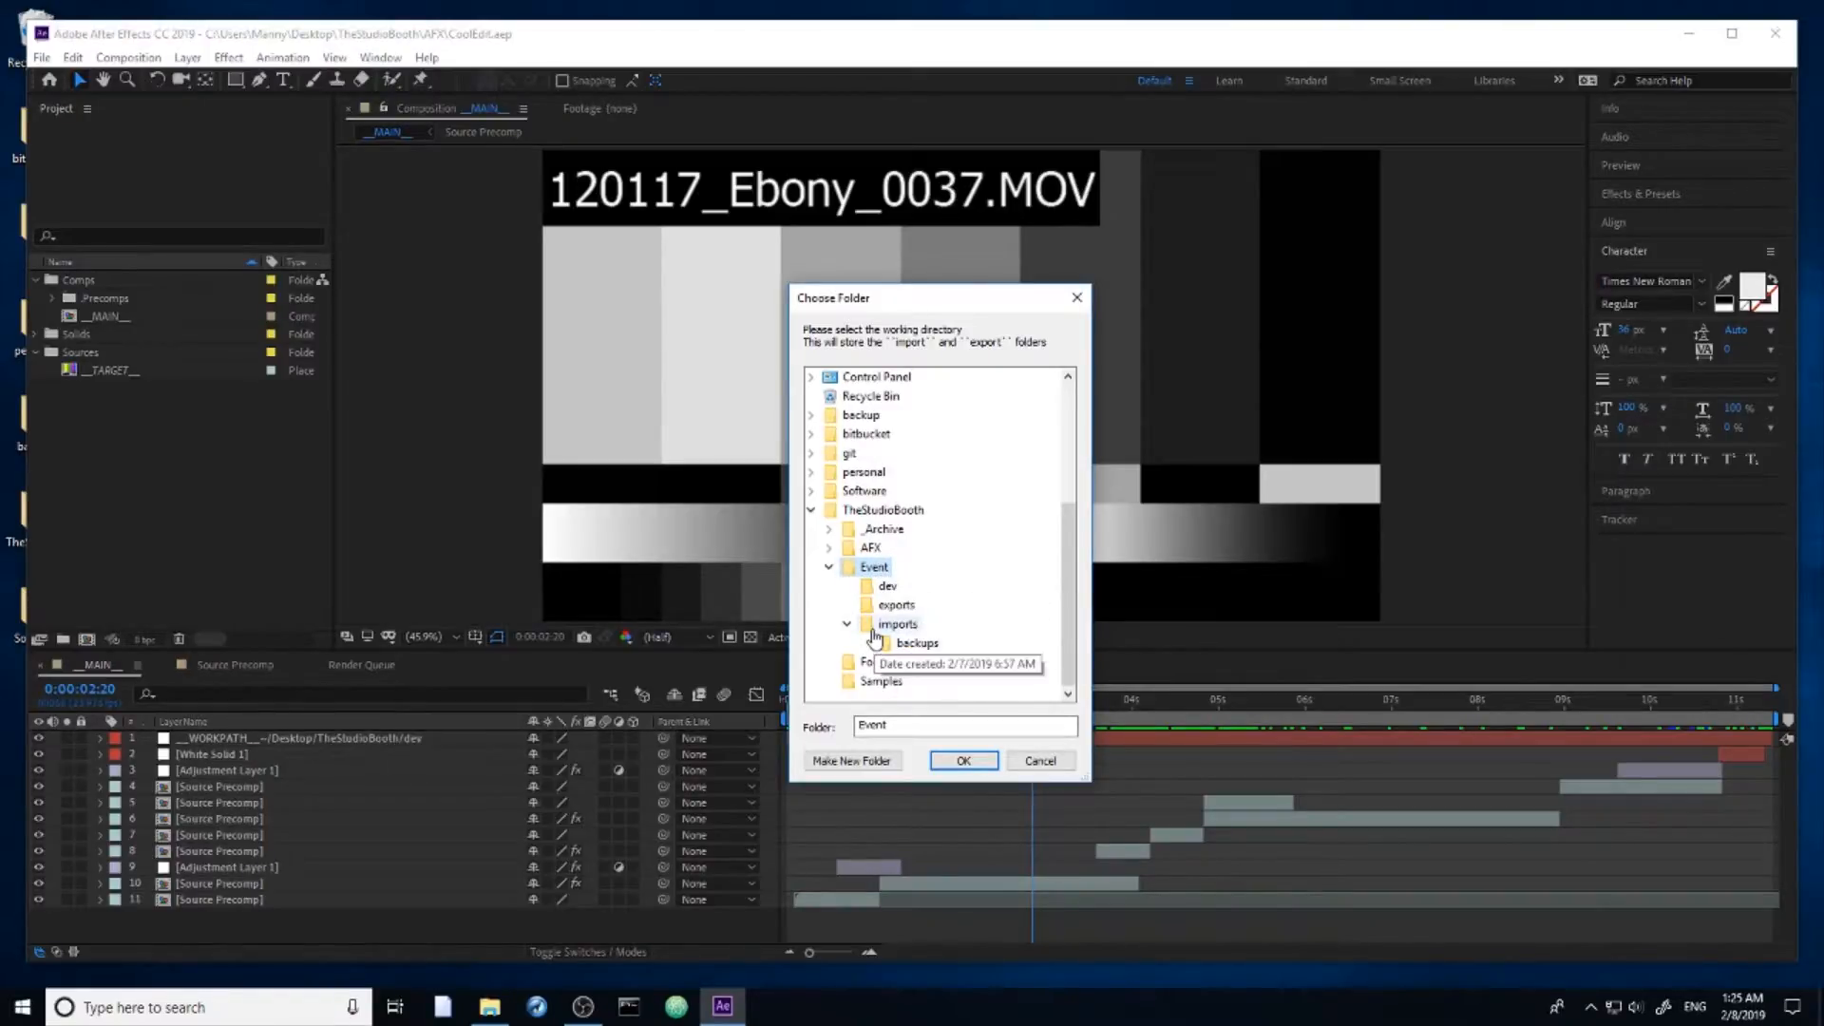
{"action": "left_click", "coordinate": [891, 547]}
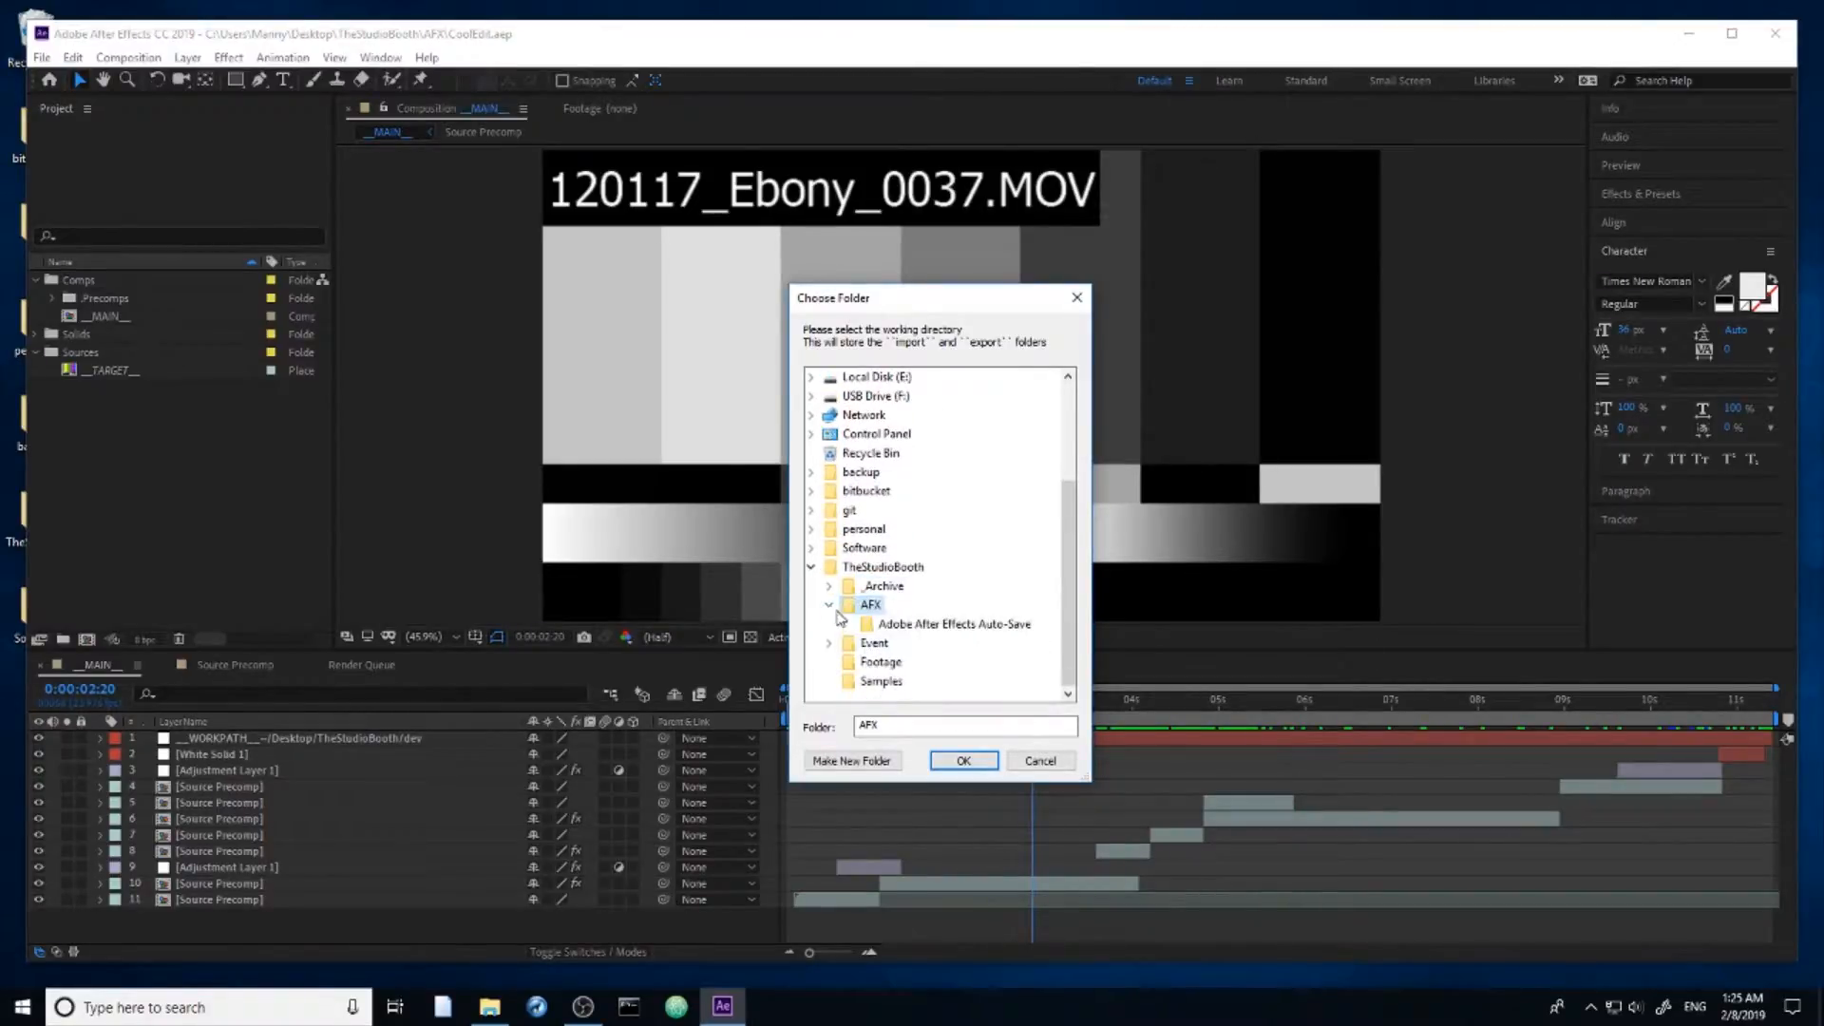
{"action": "left_click", "coordinate": [871, 642]}
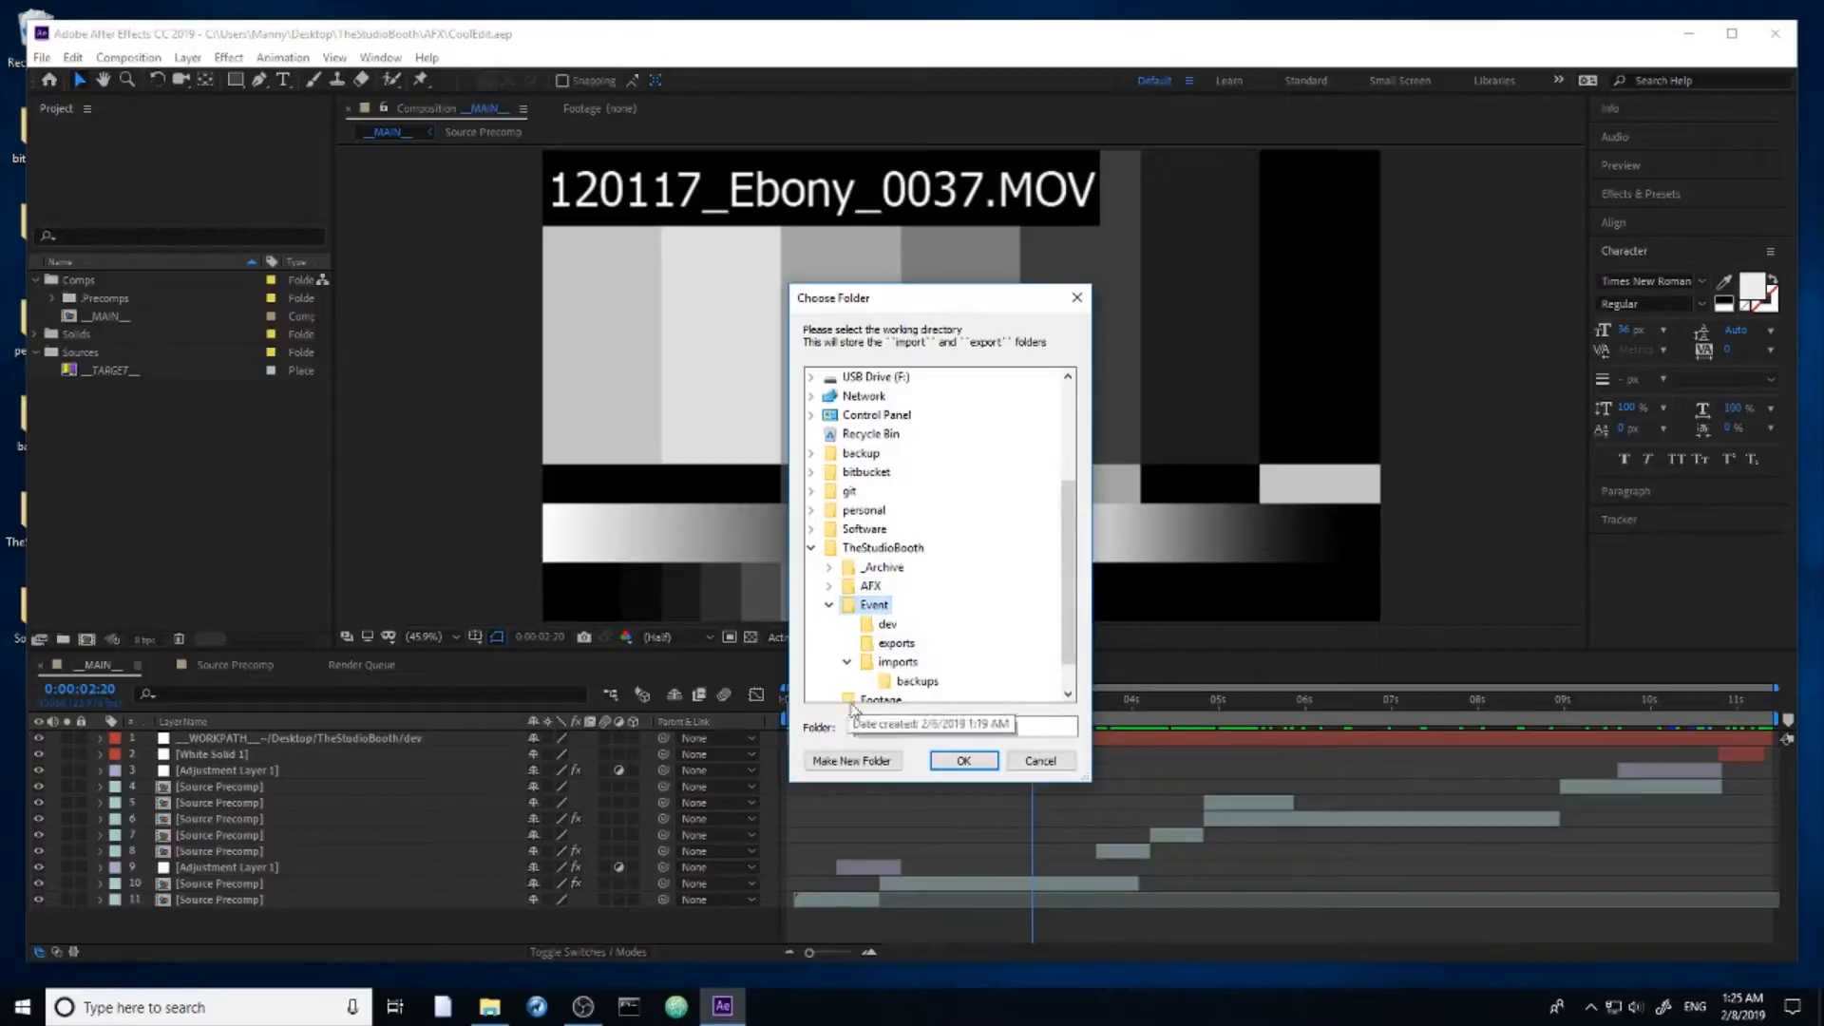
{"action": "left_click", "coordinate": [962, 760]}
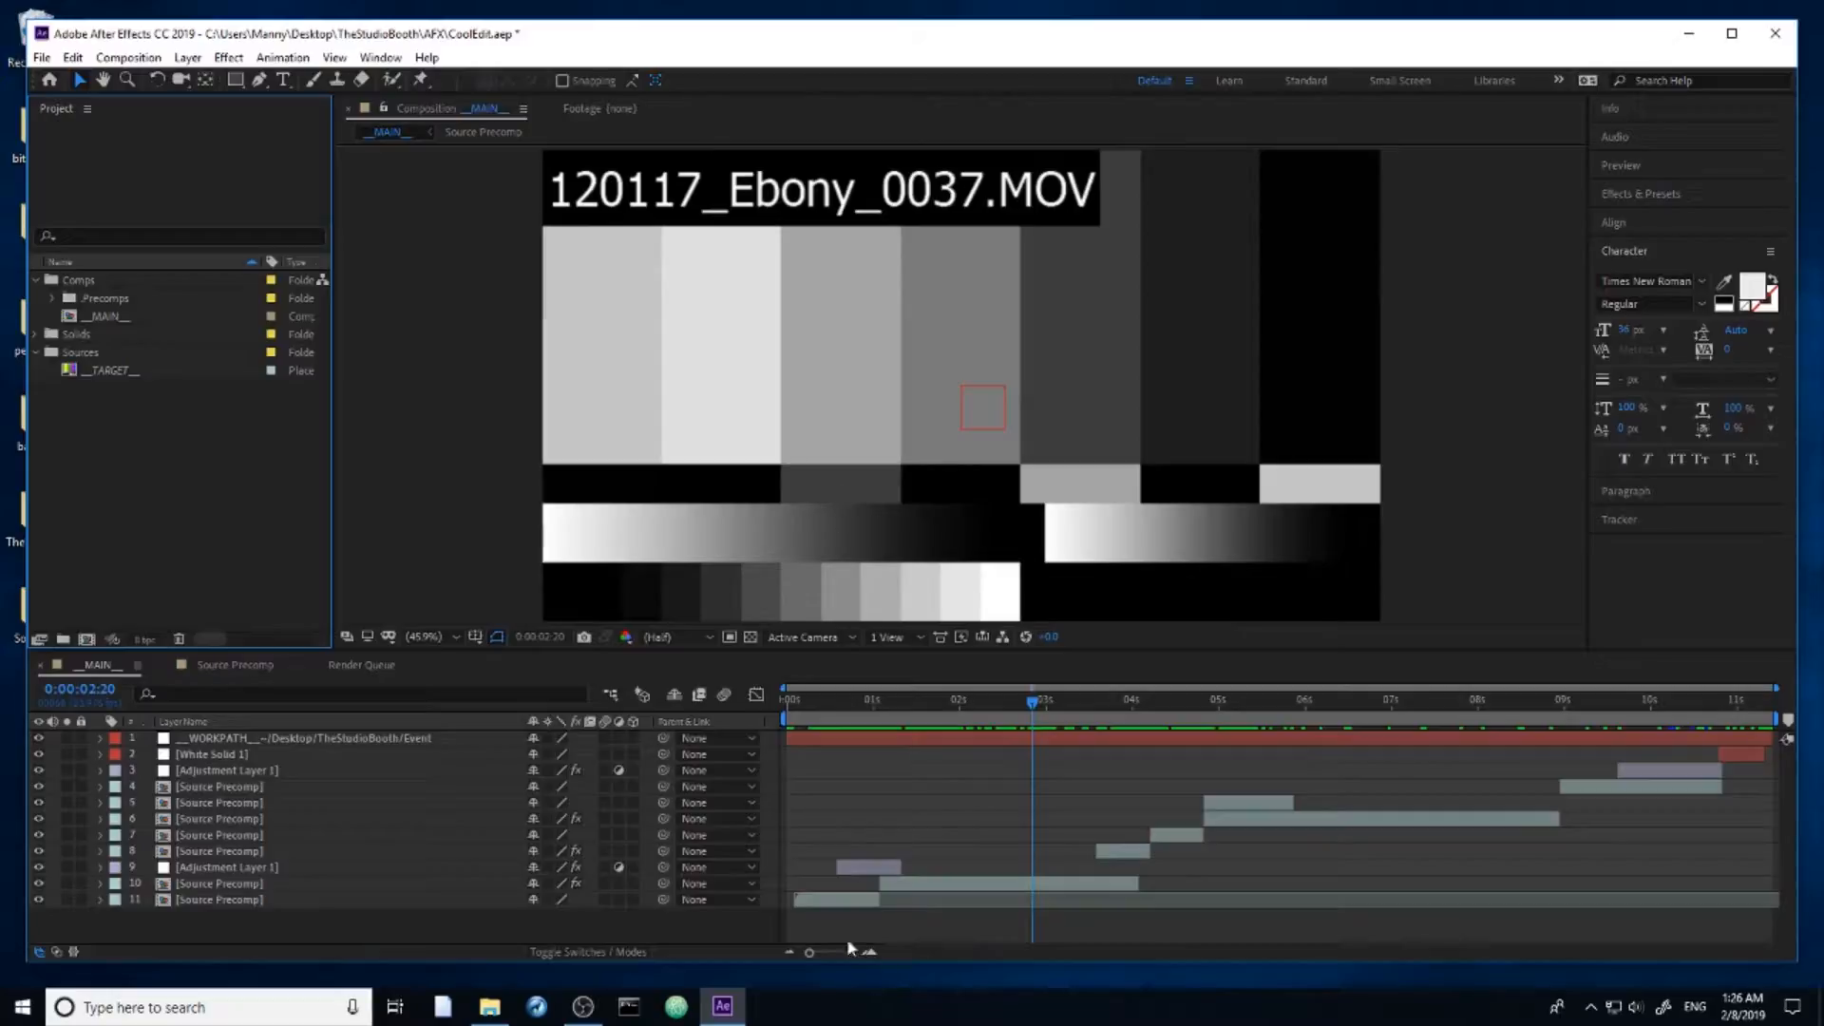
Step: Open Task Manager and expand the Adobe After Effects process group to examine its subprocesses, then return to After Effects
{"action": "right_click", "coordinate": [825, 1011]}
{"action": "left_click", "coordinate": [893, 918]}
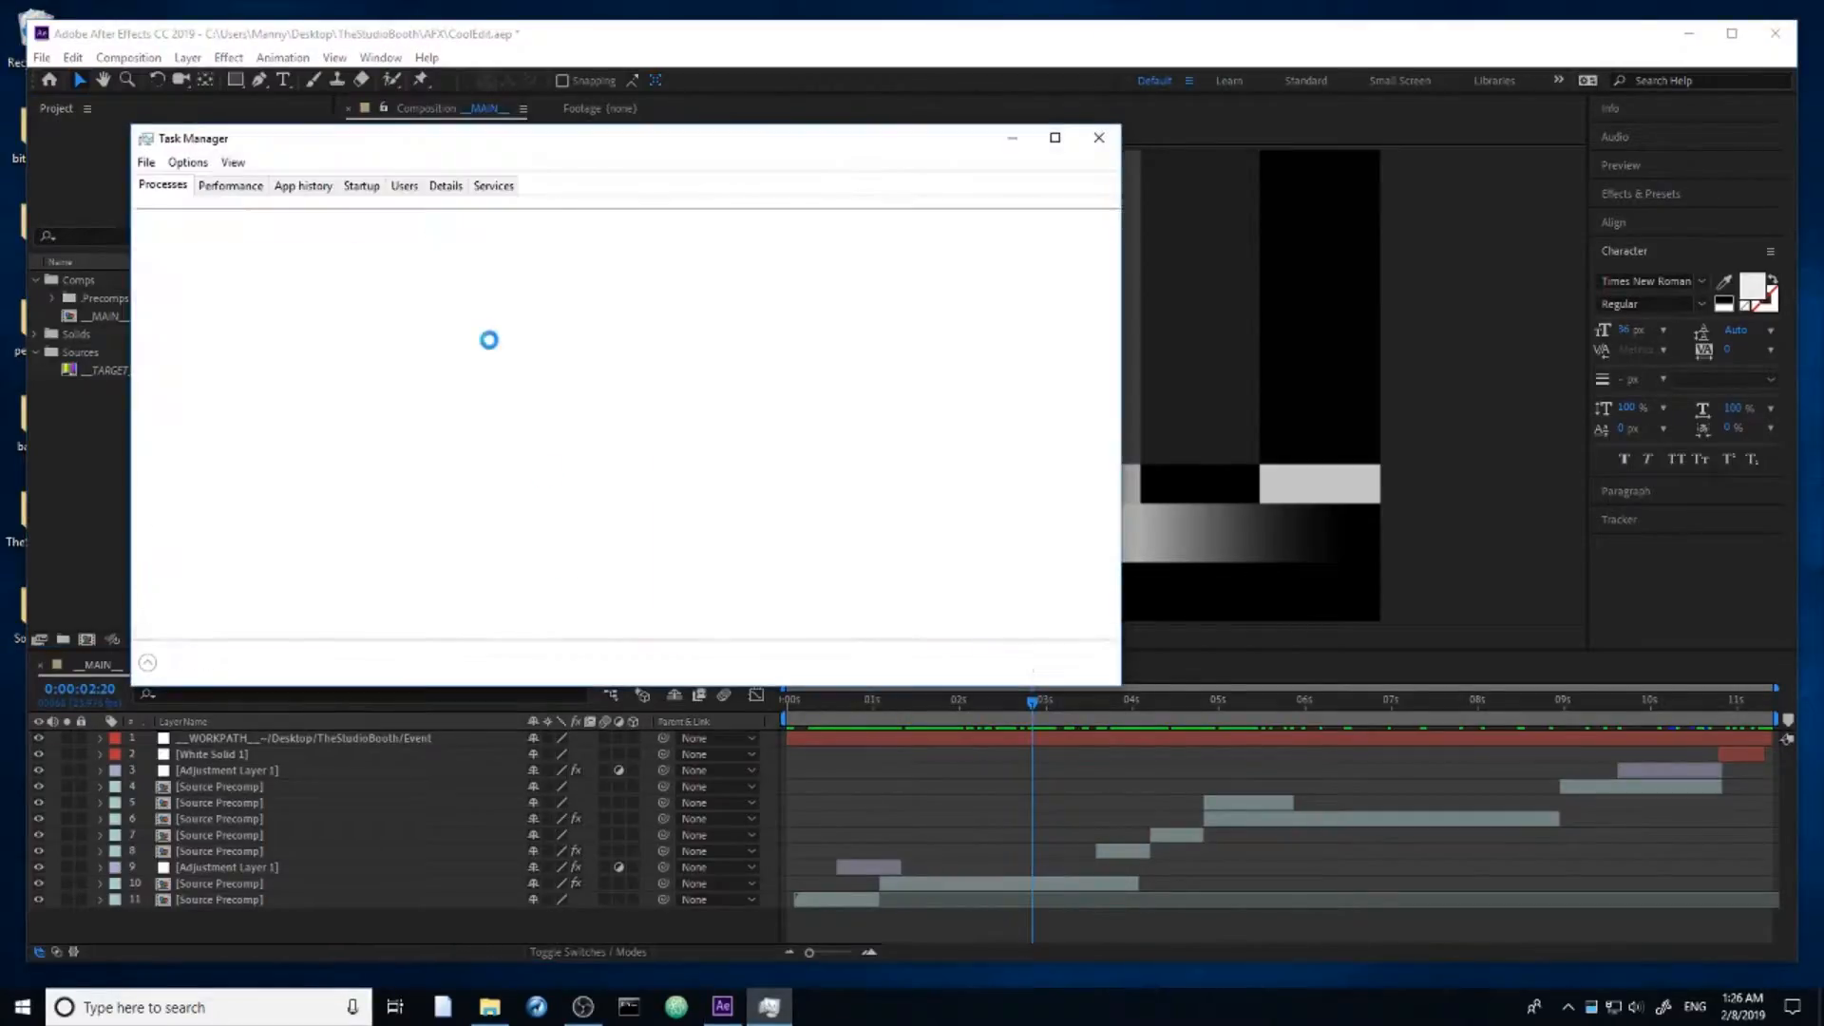
{"action": "left_click", "coordinate": [143, 300]}
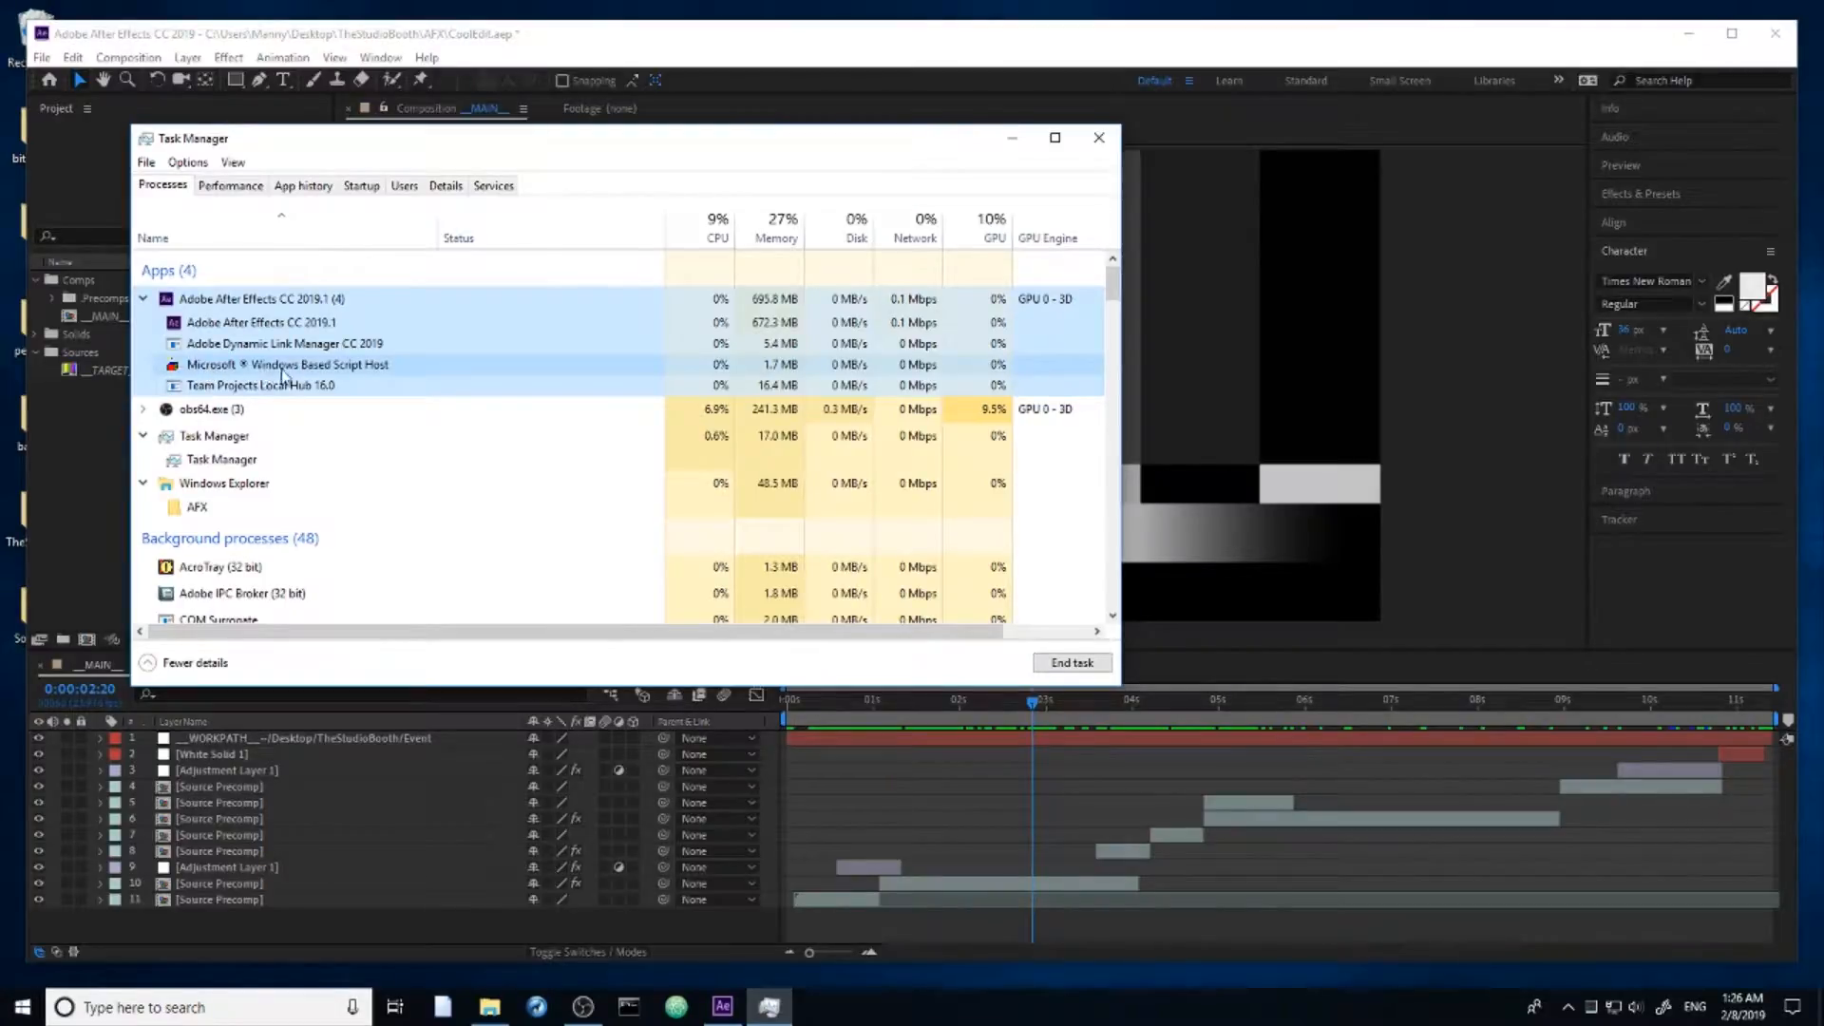
{"action": "left_click", "coordinate": [118, 532]}
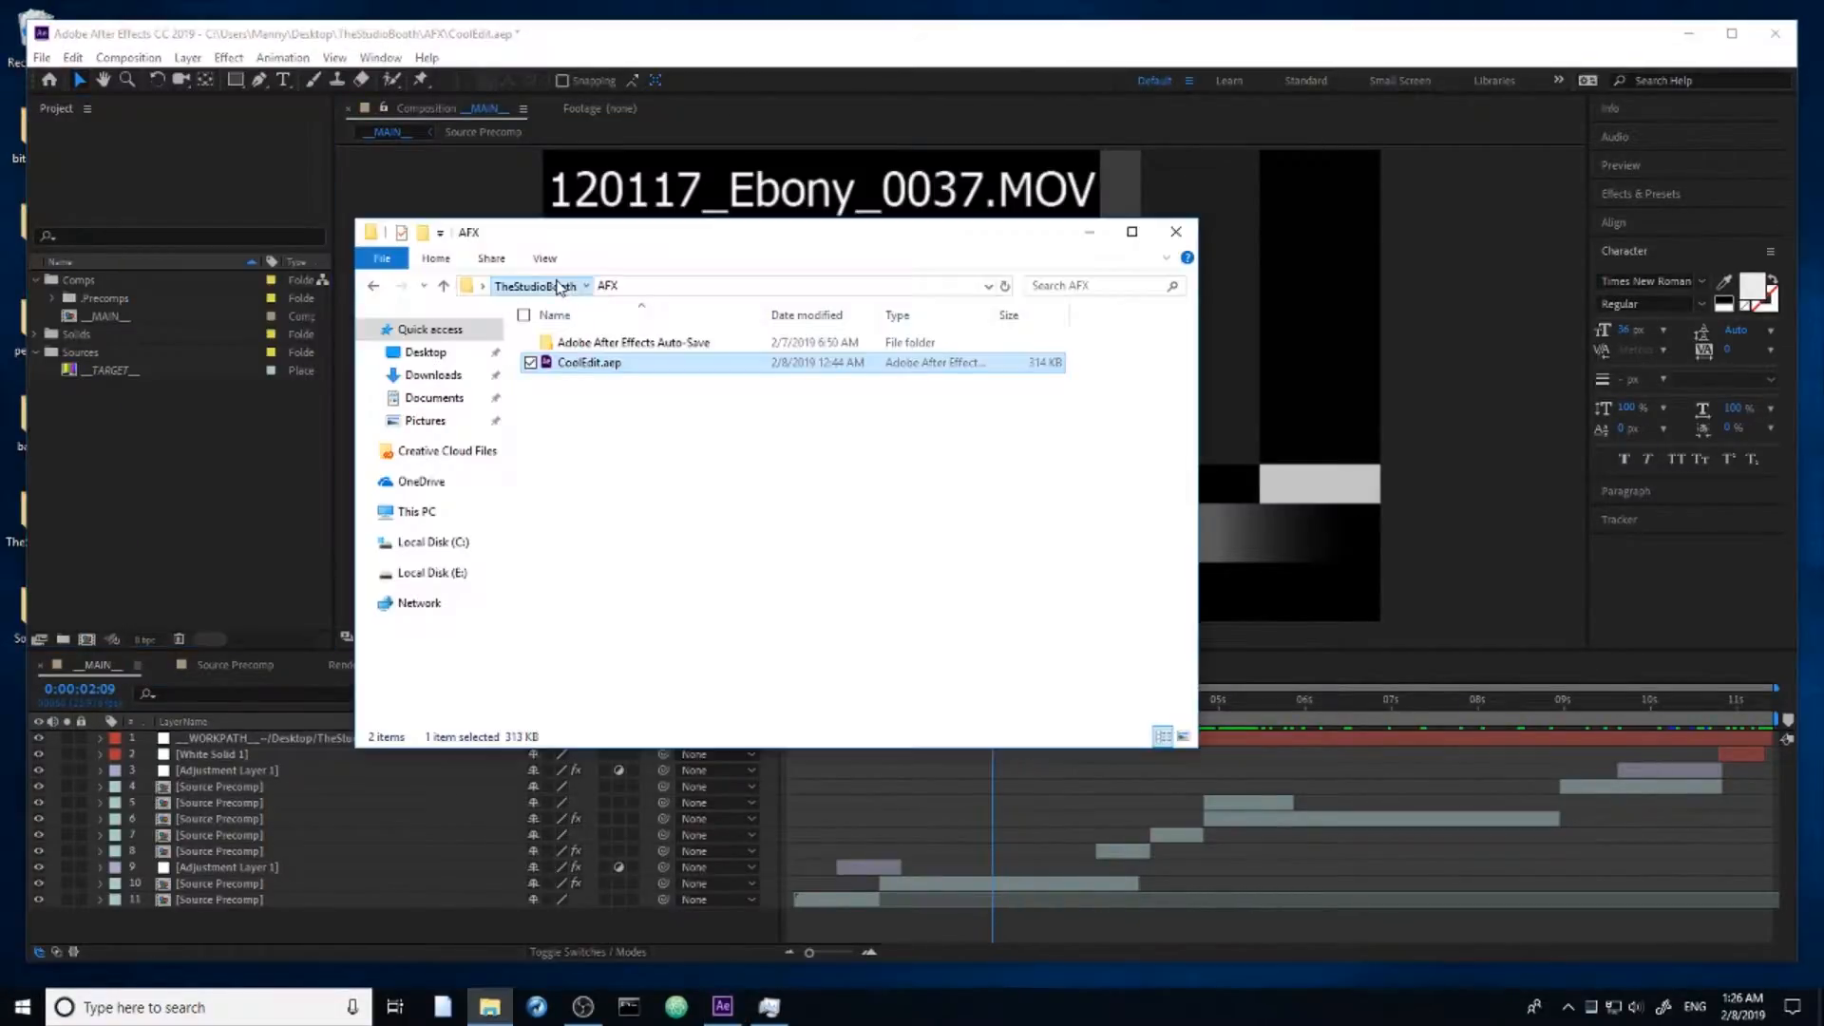
Step: Switch to File Explorer, open TheStudioBooth > Event > imports, and move its window slightly lower
{"action": "left_click", "coordinate": [557, 286]}
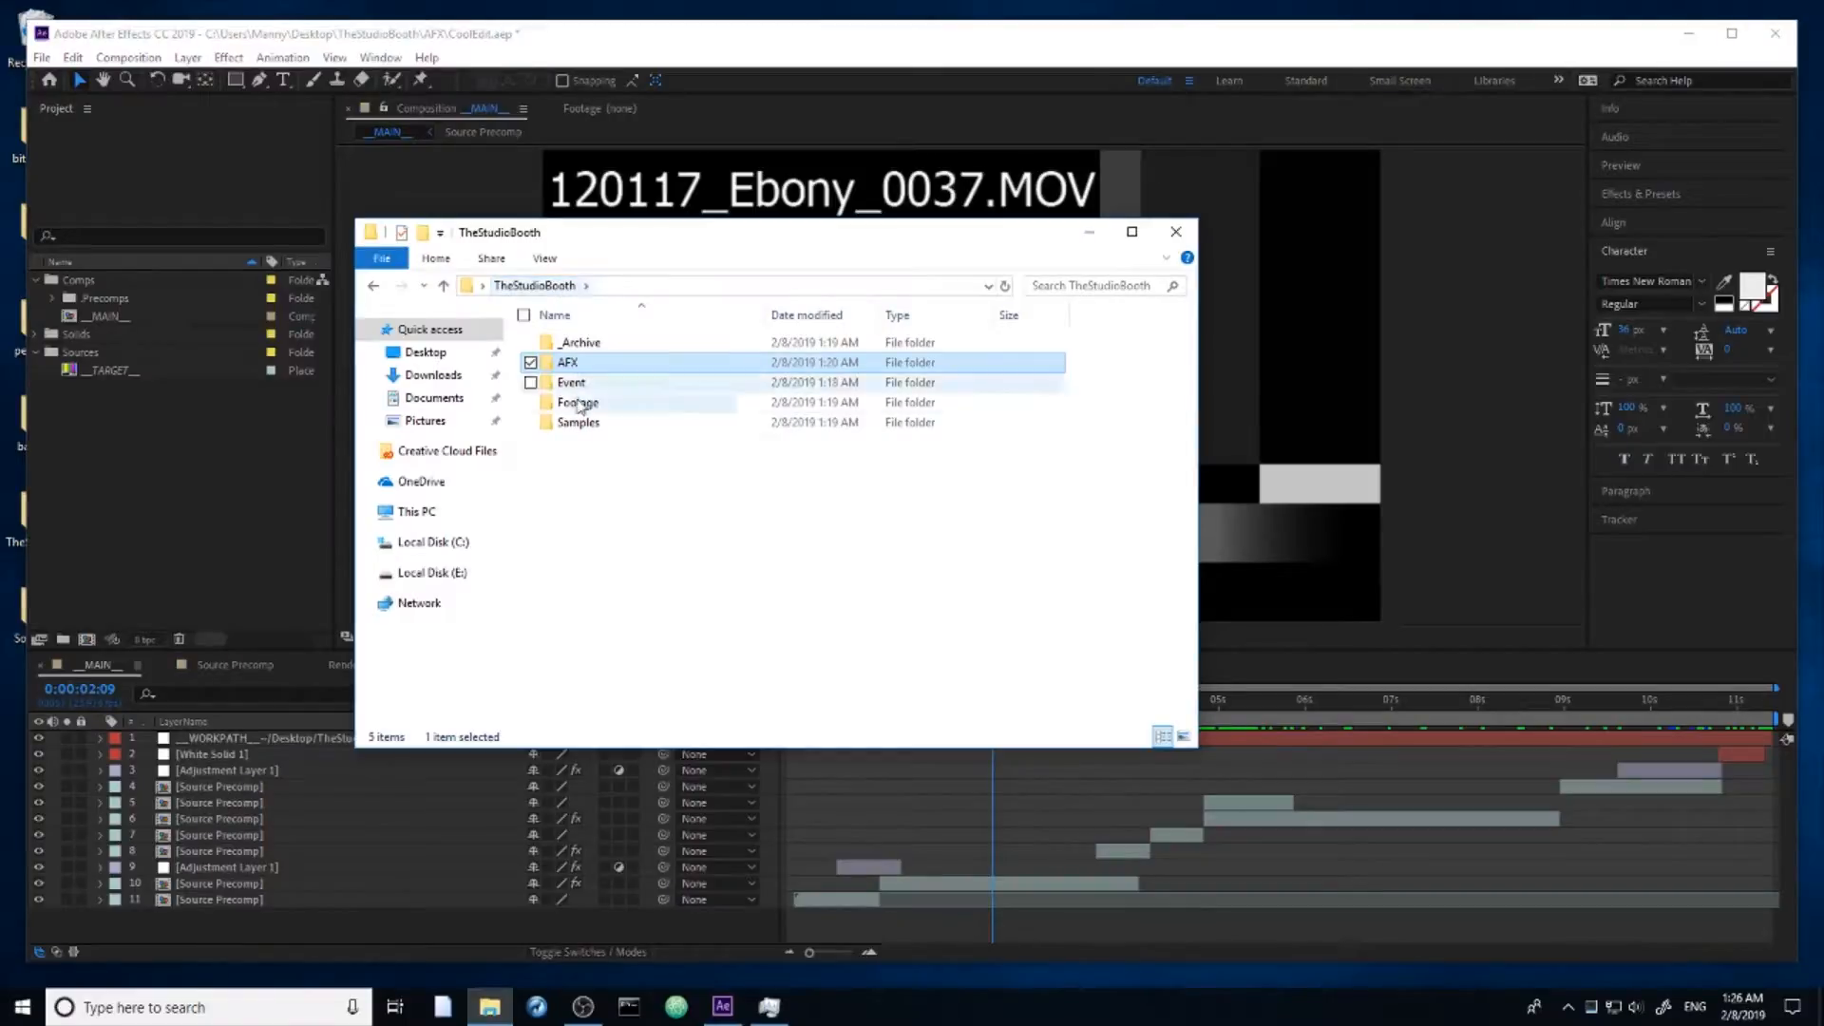
{"action": "left_click", "coordinate": [581, 387]}
{"action": "double_click", "coordinate": [581, 383]}
{"action": "left_click", "coordinate": [583, 384]}
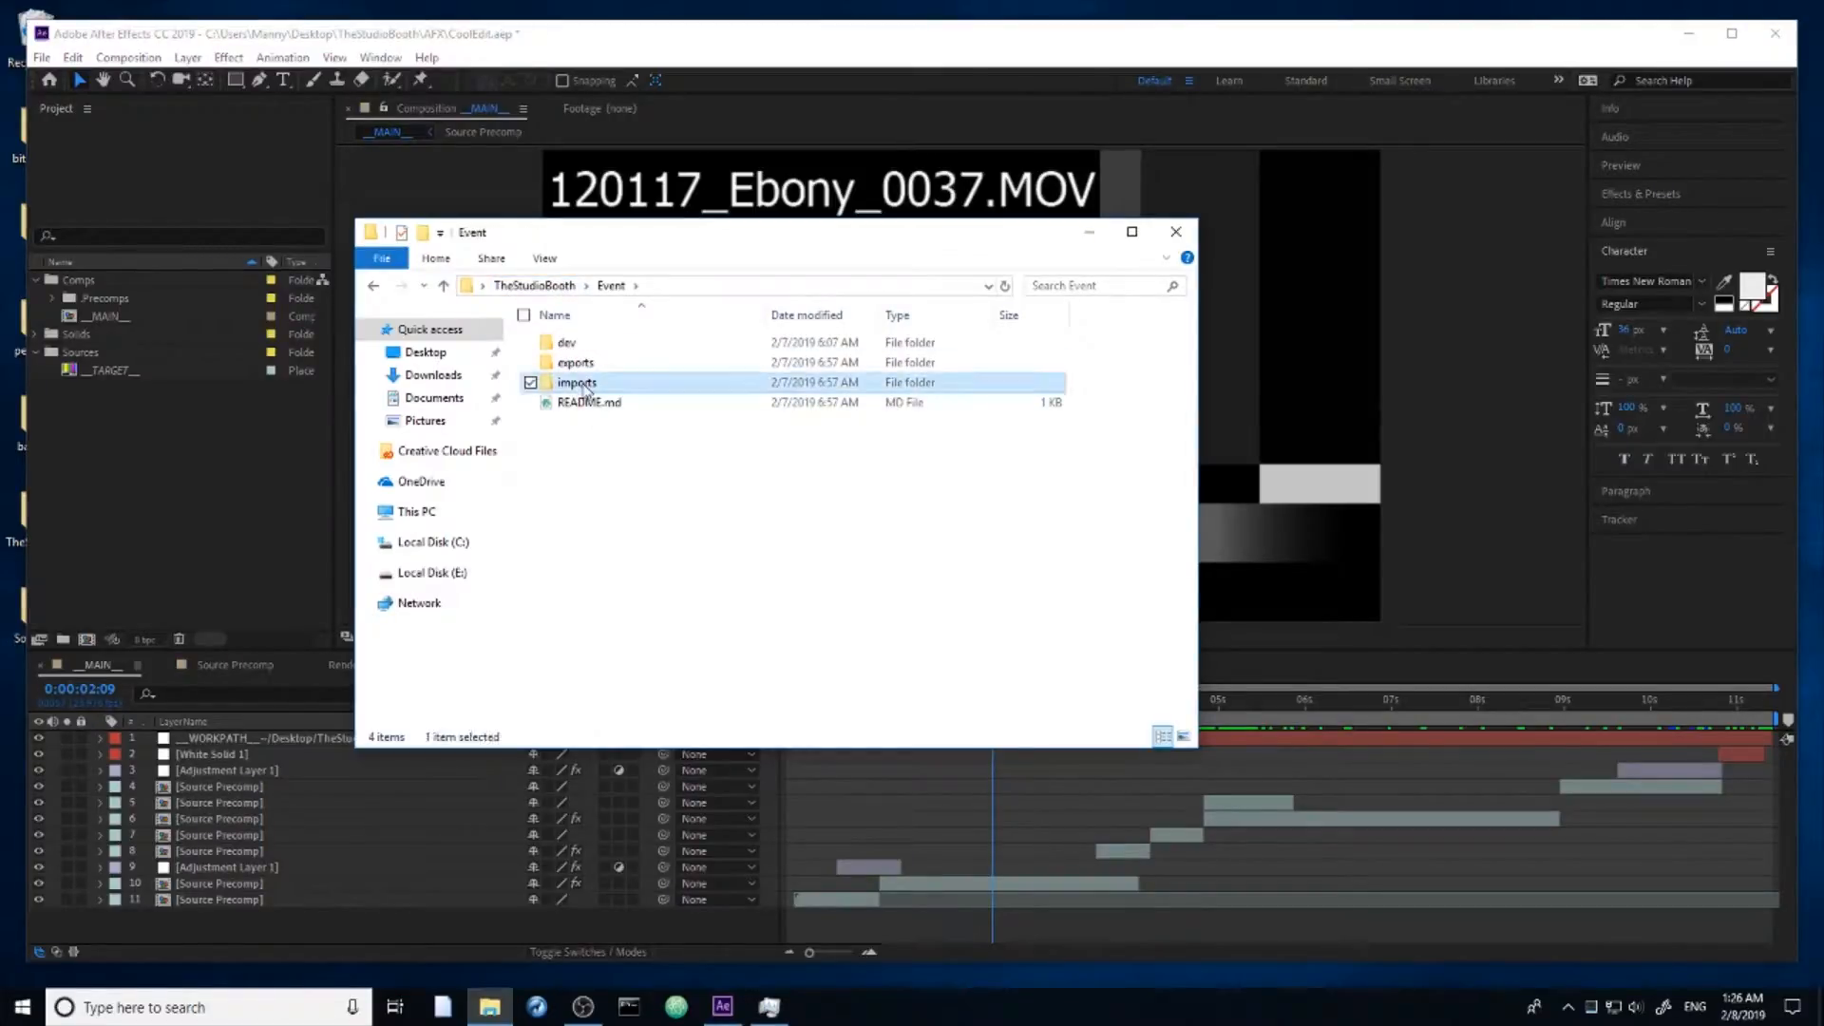
{"action": "double_click", "coordinate": [557, 383]}
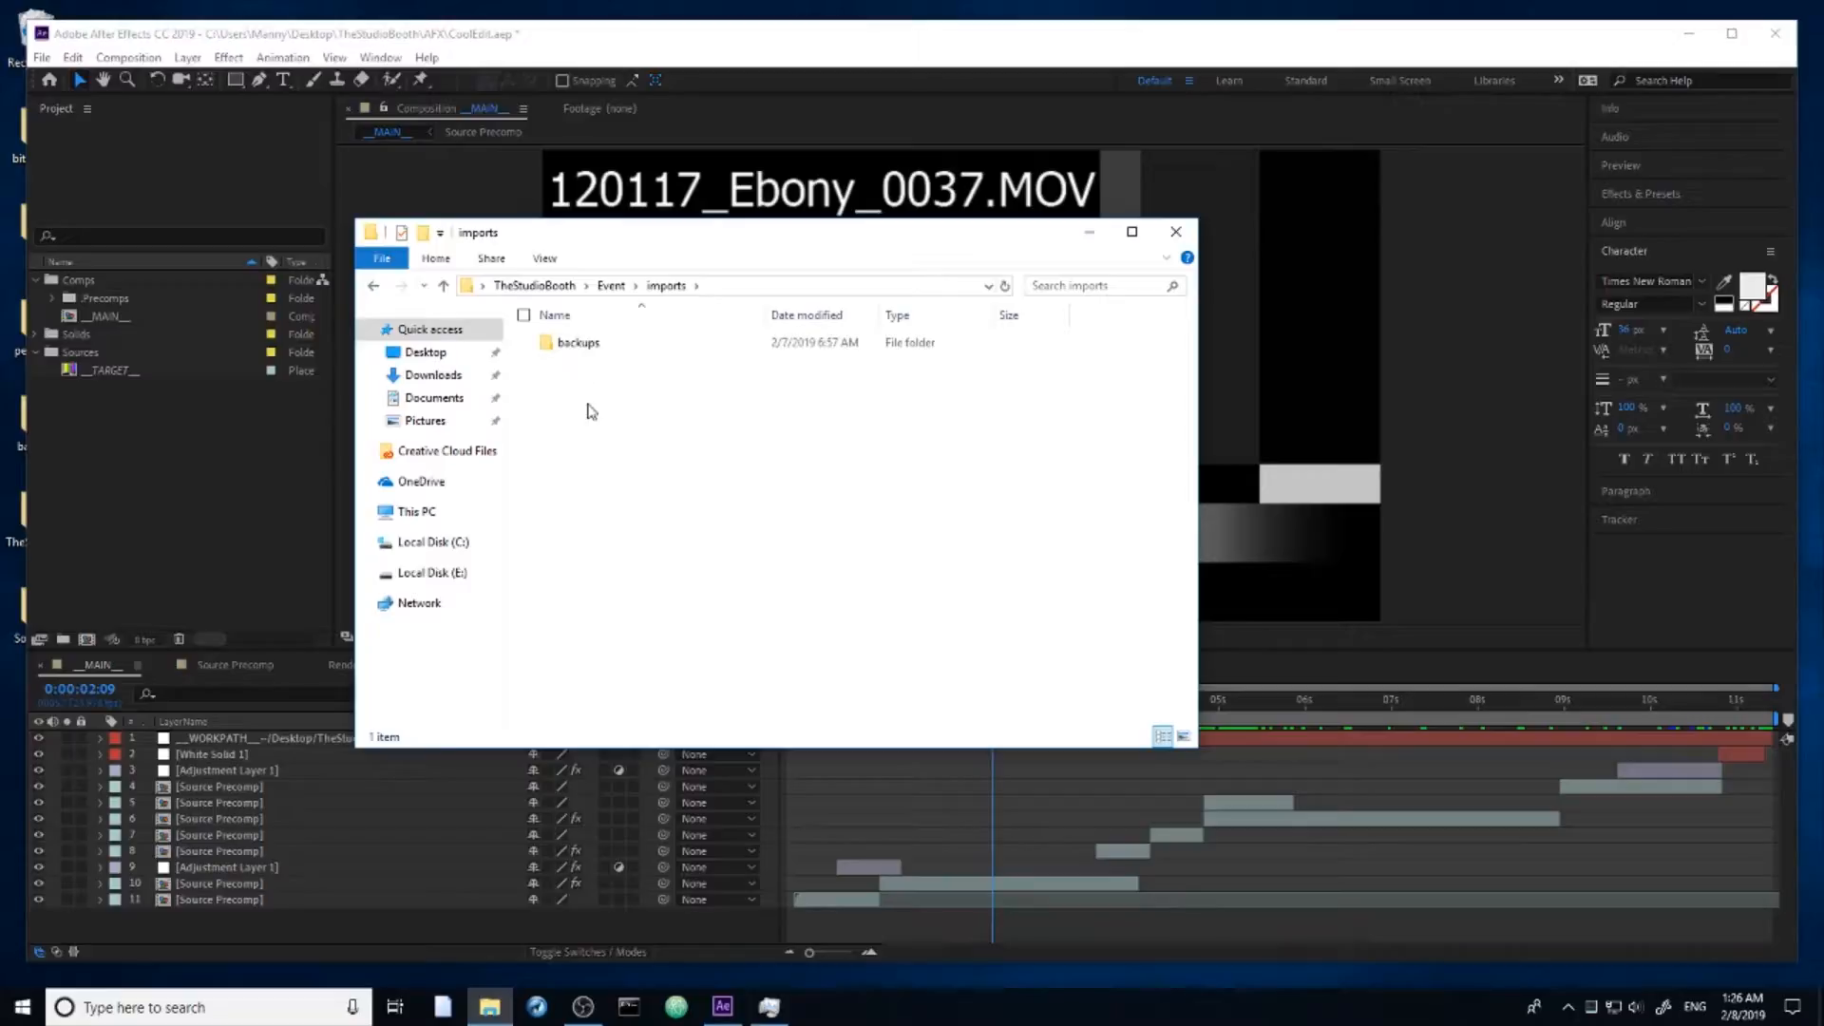
{"action": "left_click_drag", "start_coordinate": [680, 251], "coordinate": [720, 302]}
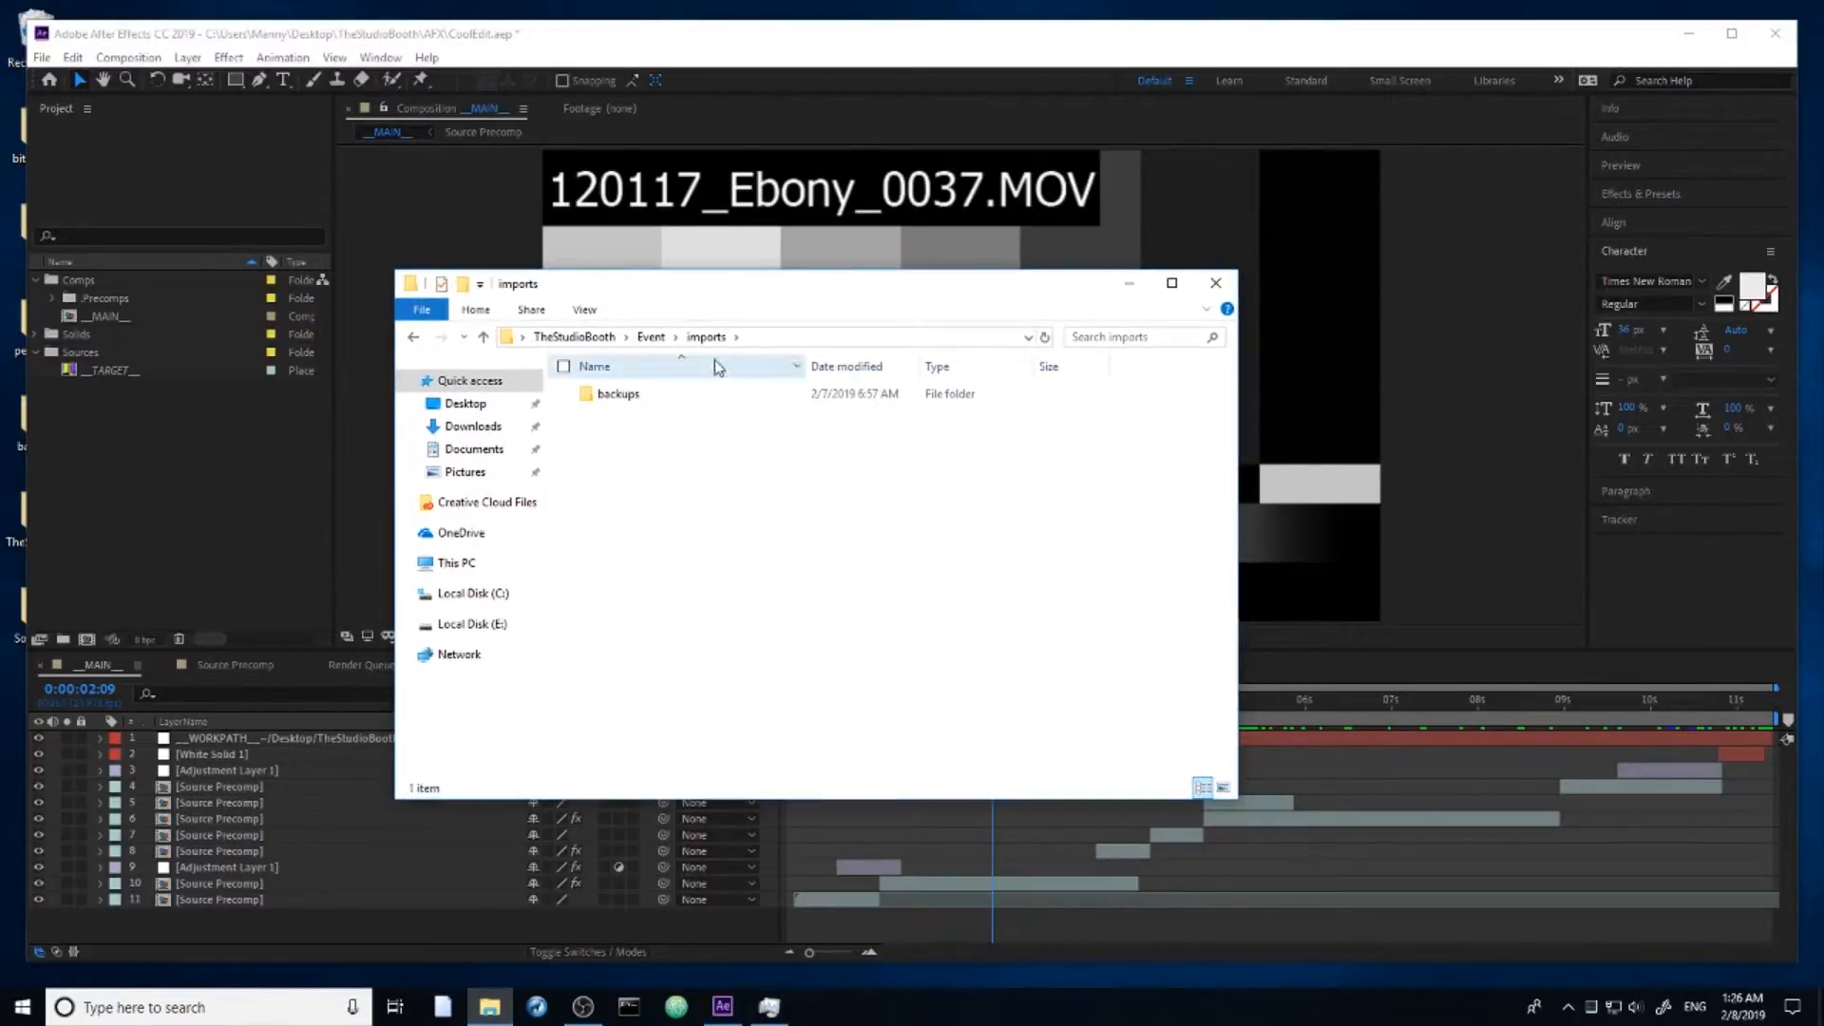
Step: Go up to the TheStudioBooth folder, look into its _Archive subfolder, and open the Footage folder
{"action": "left_click", "coordinate": [651, 337]}
{"action": "left_click", "coordinate": [574, 337]}
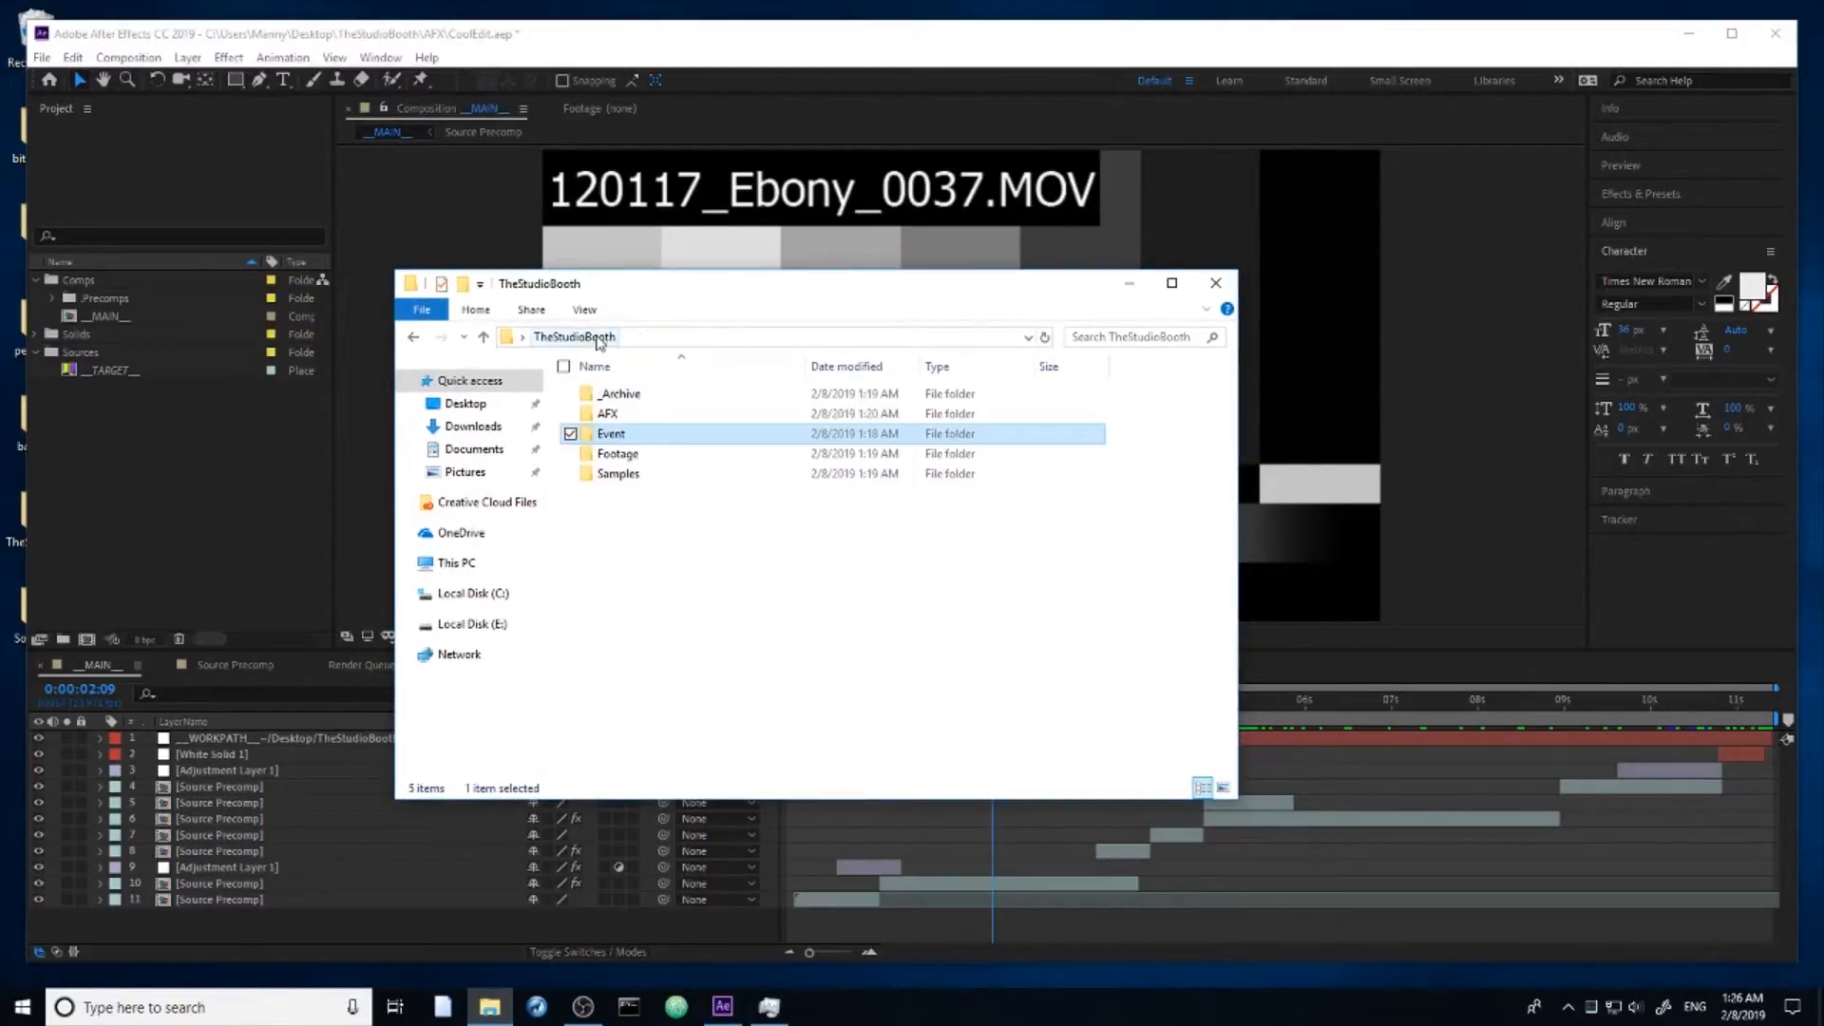
{"action": "double_click", "coordinate": [617, 394]}
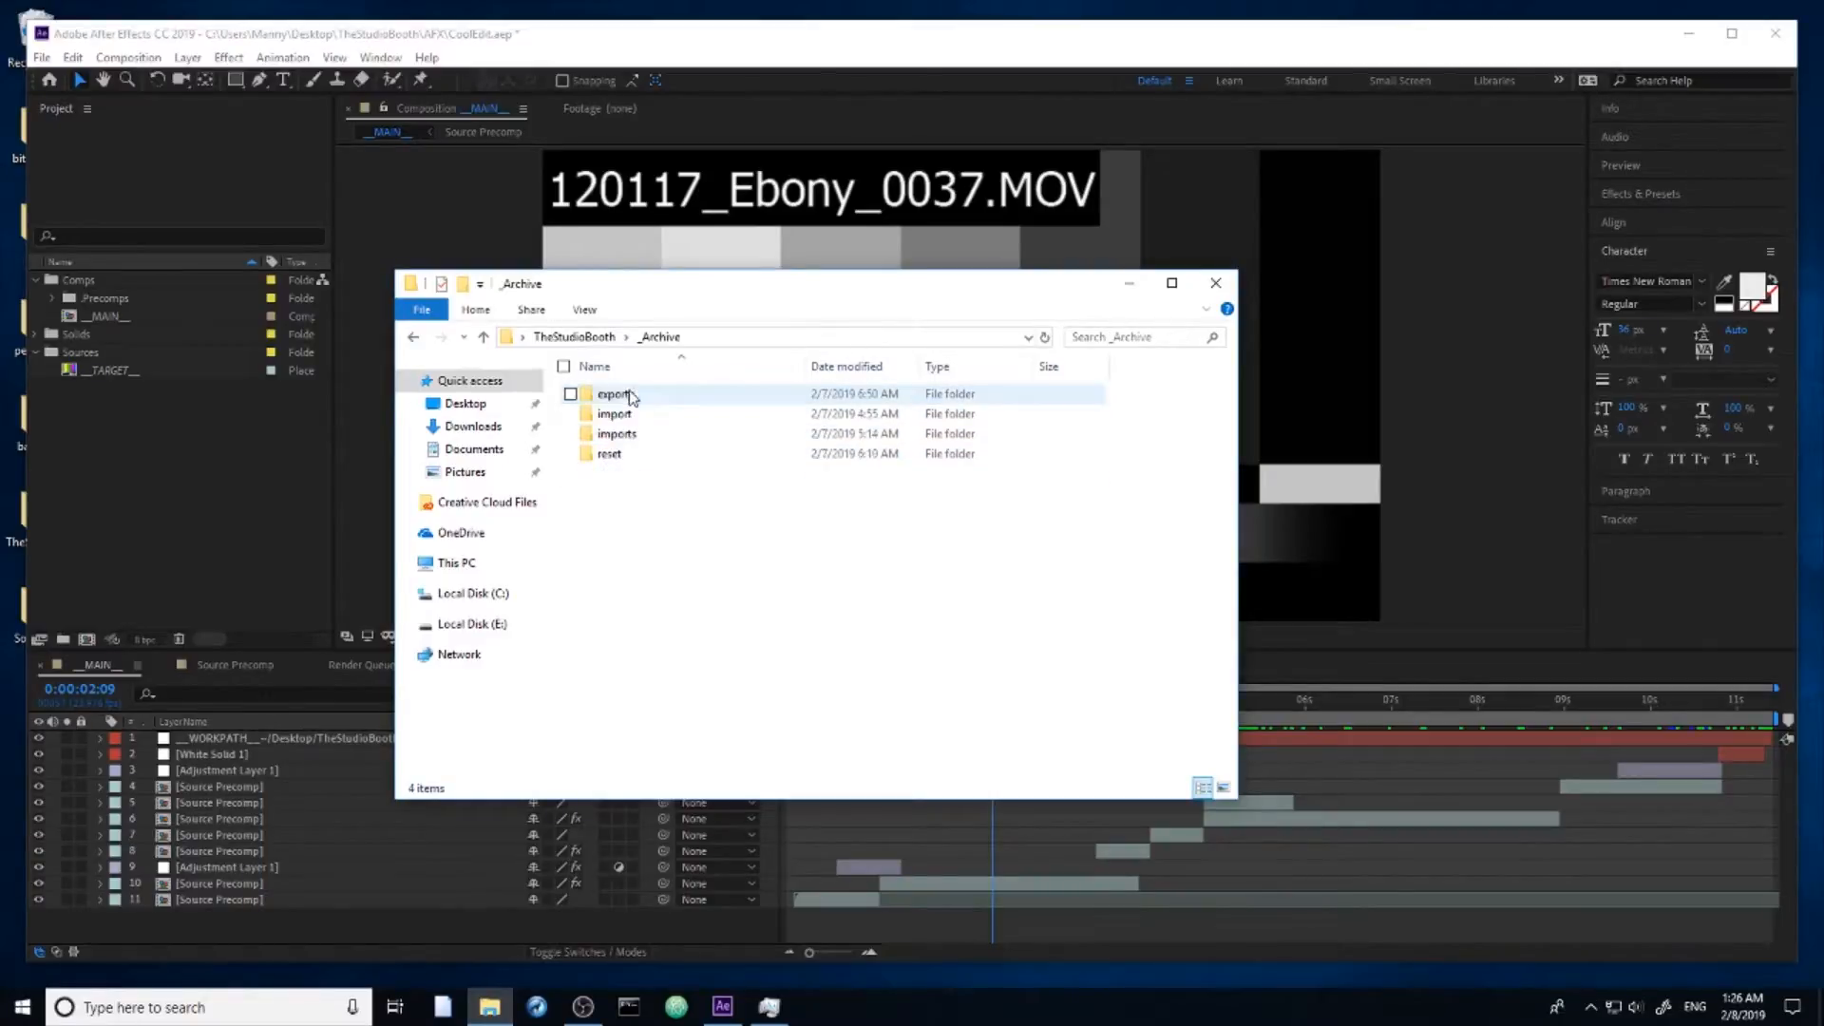
{"action": "left_click", "coordinate": [573, 337]}
{"action": "left_click", "coordinate": [618, 475]}
{"action": "double_click", "coordinate": [618, 455]}
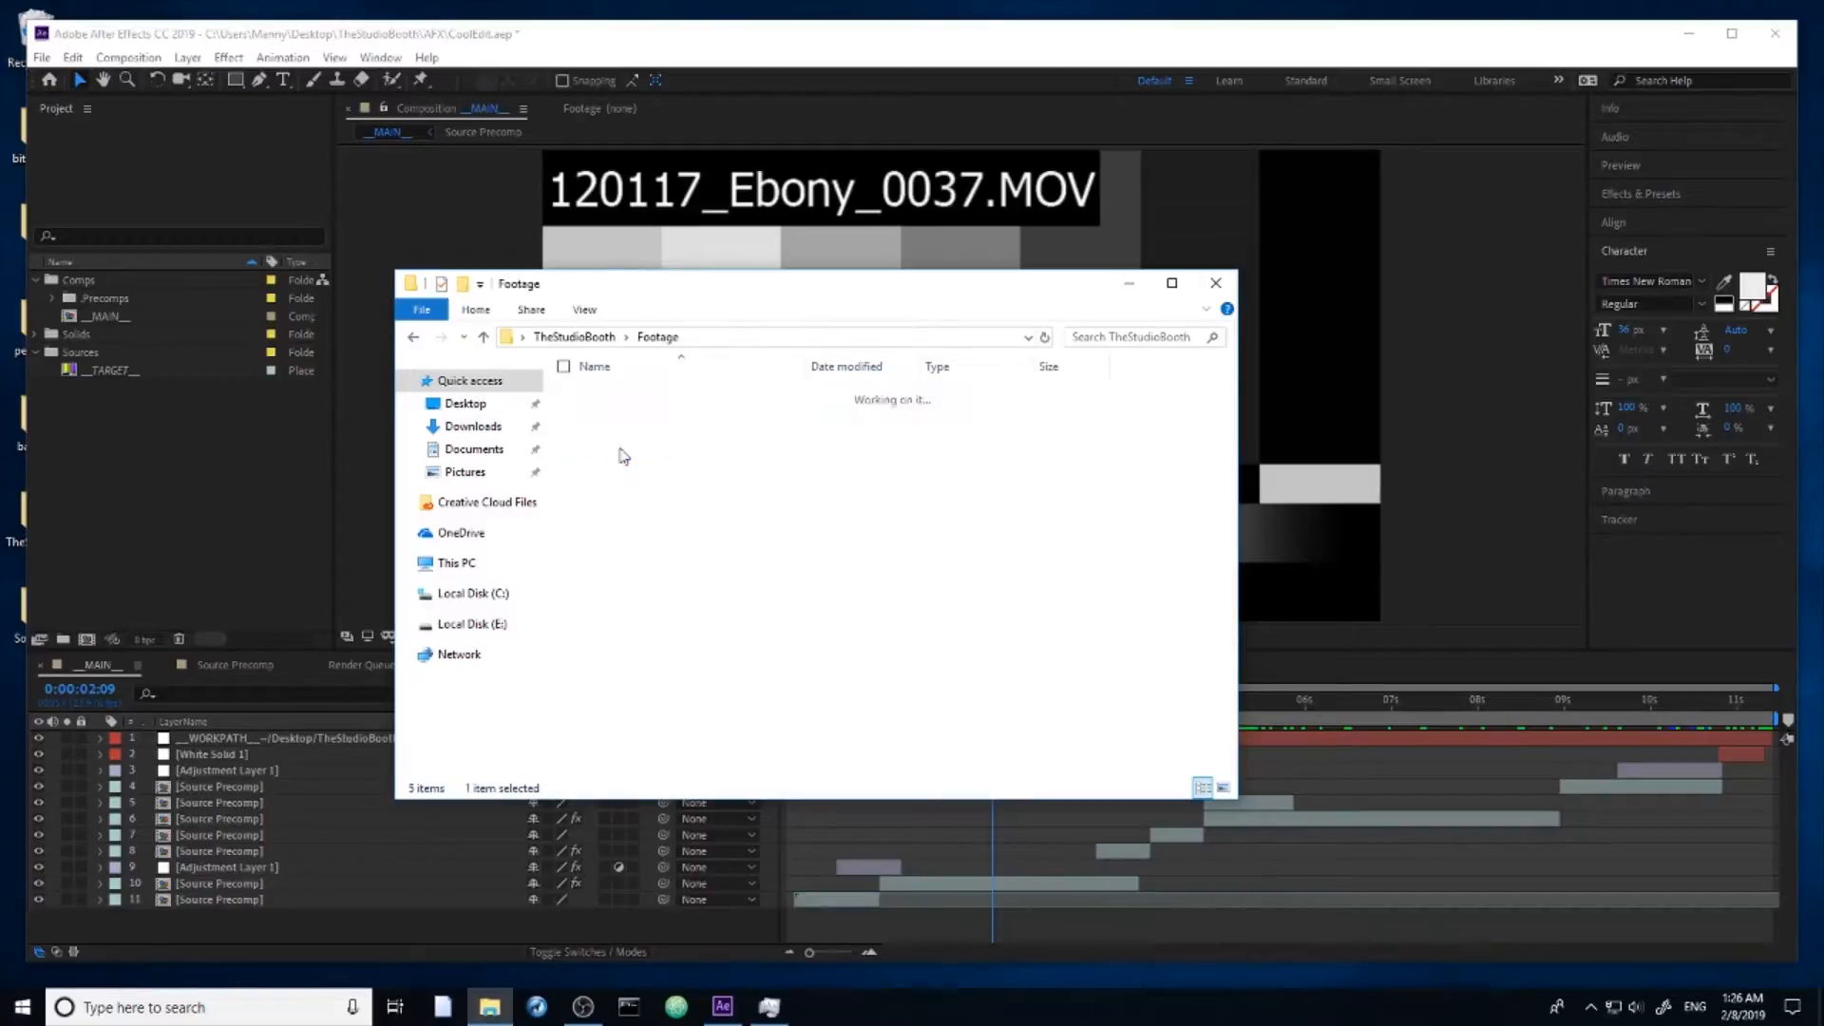
Step: Play the clip 120117_Ebony_0037.MOV from the Footage folder with its sound muted, and close the player
{"action": "left_click", "coordinate": [607, 428]}
{"action": "double_click", "coordinate": [613, 401]}
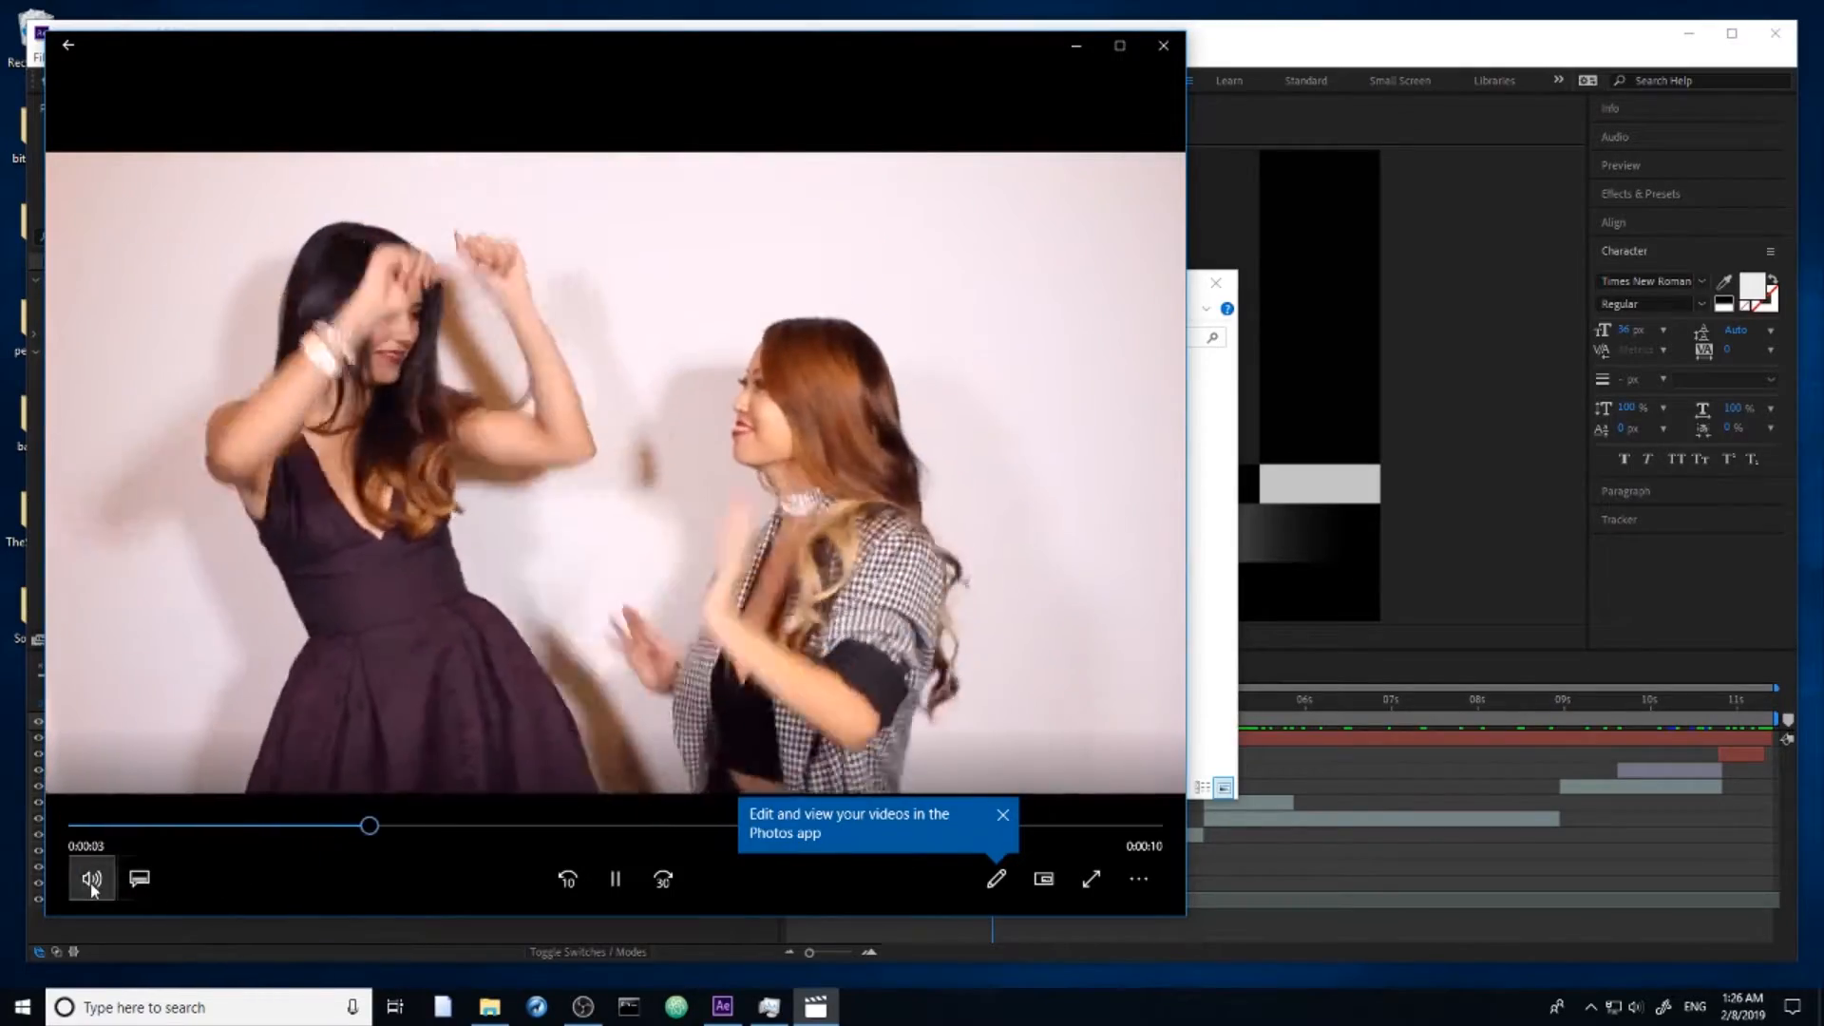
{"action": "left_click", "coordinate": [91, 878]}
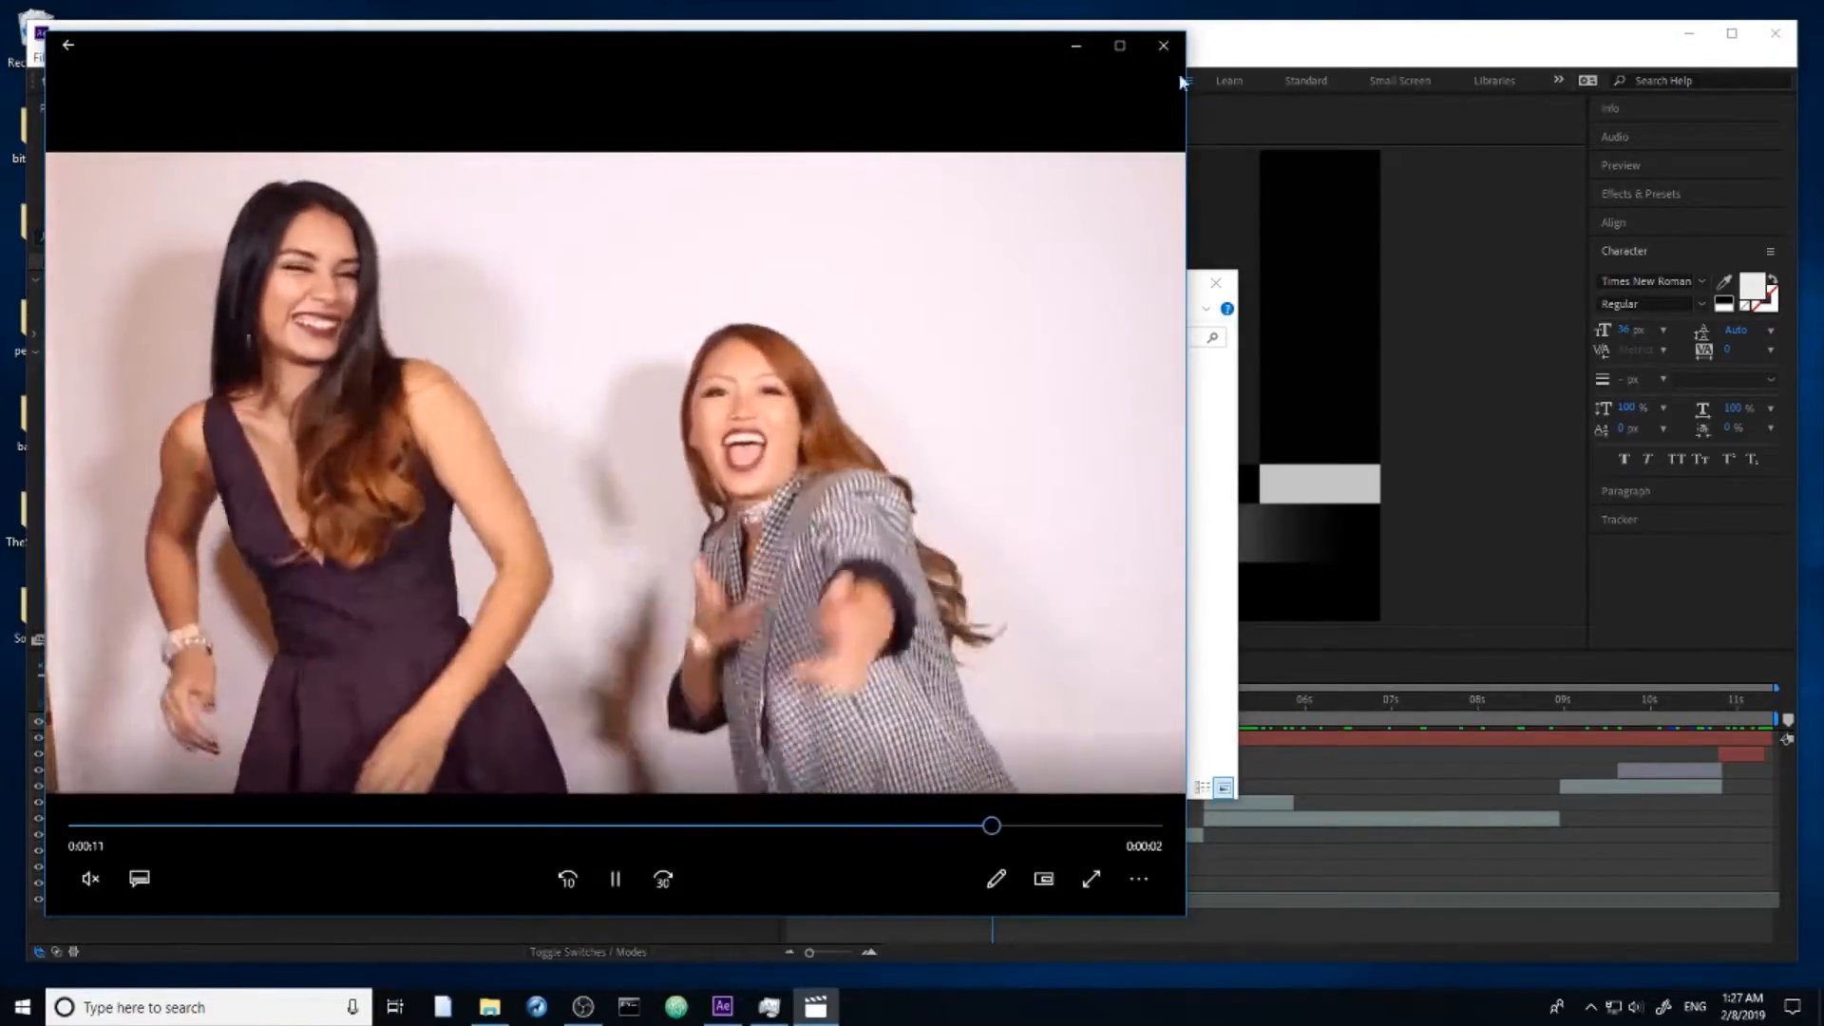
{"action": "left_click", "coordinate": [1163, 45]}
Step: Copy 120117_Ebony_0037.MOV from the Footage folder into TheStudioBooth > Event > imports
{"action": "right_click", "coordinate": [622, 409]}
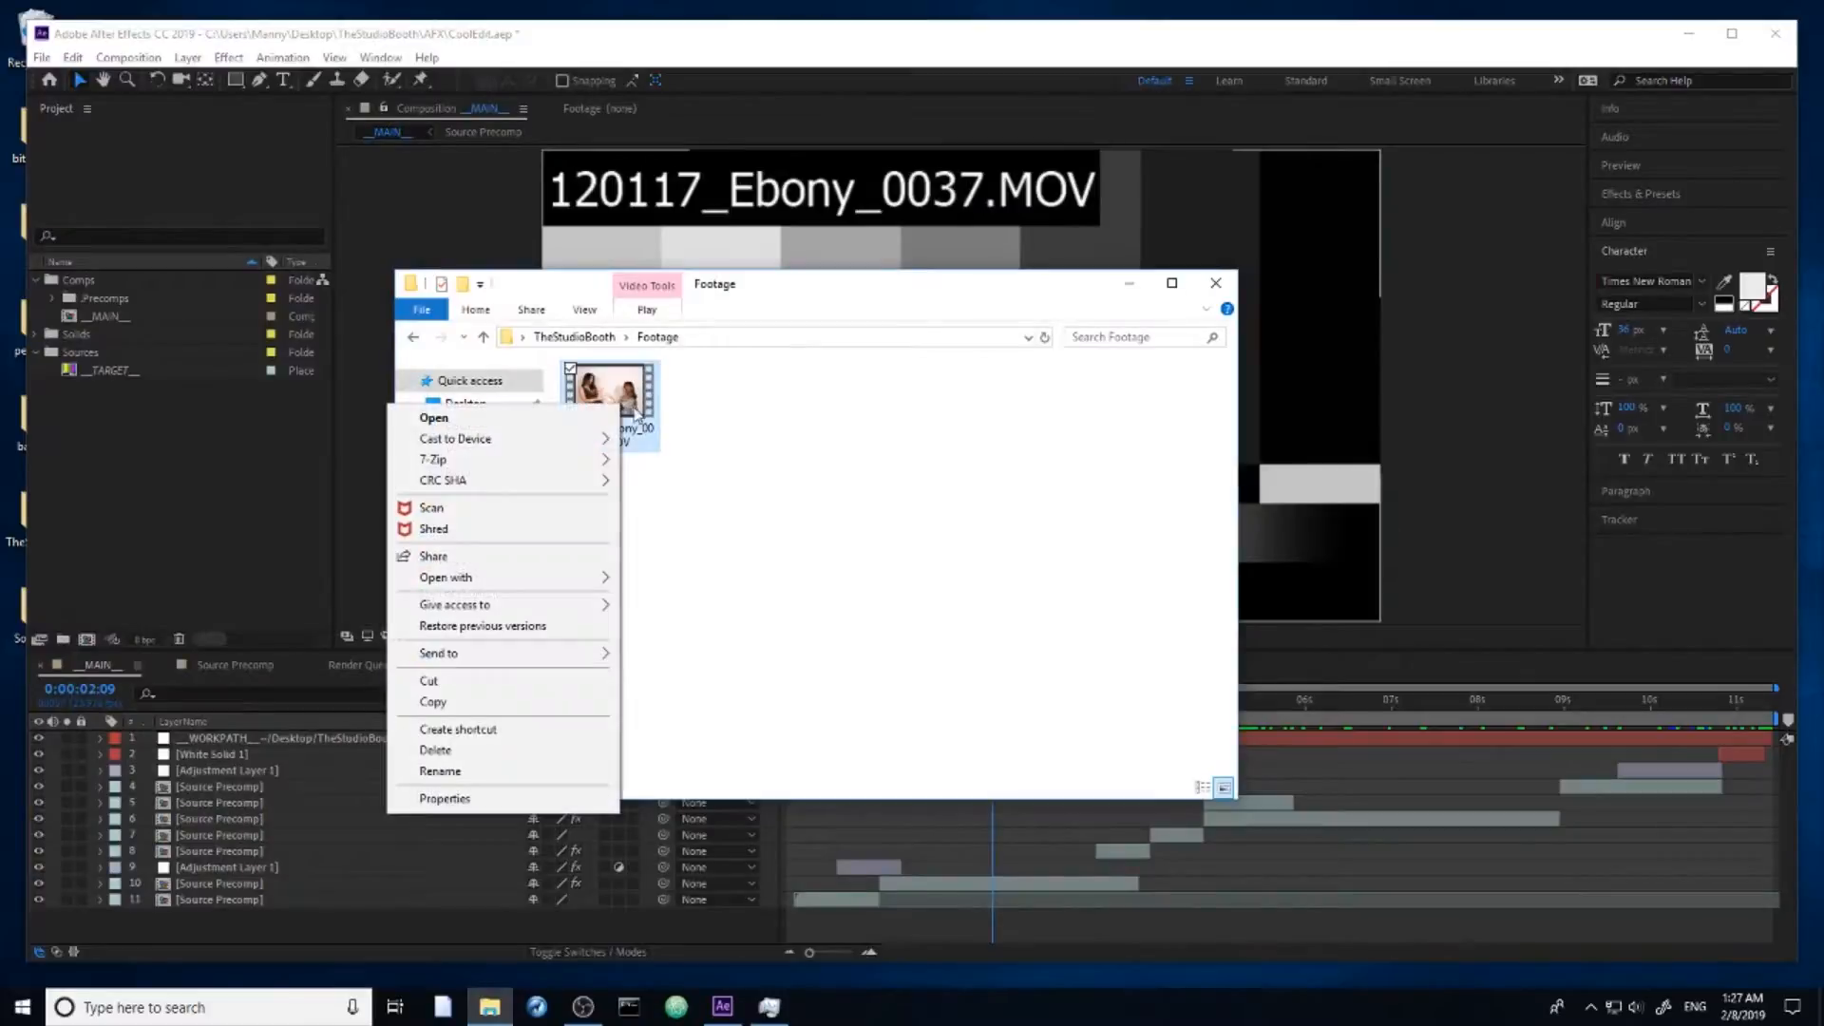
{"action": "left_click", "coordinate": [501, 700]}
{"action": "left_click", "coordinate": [595, 340]}
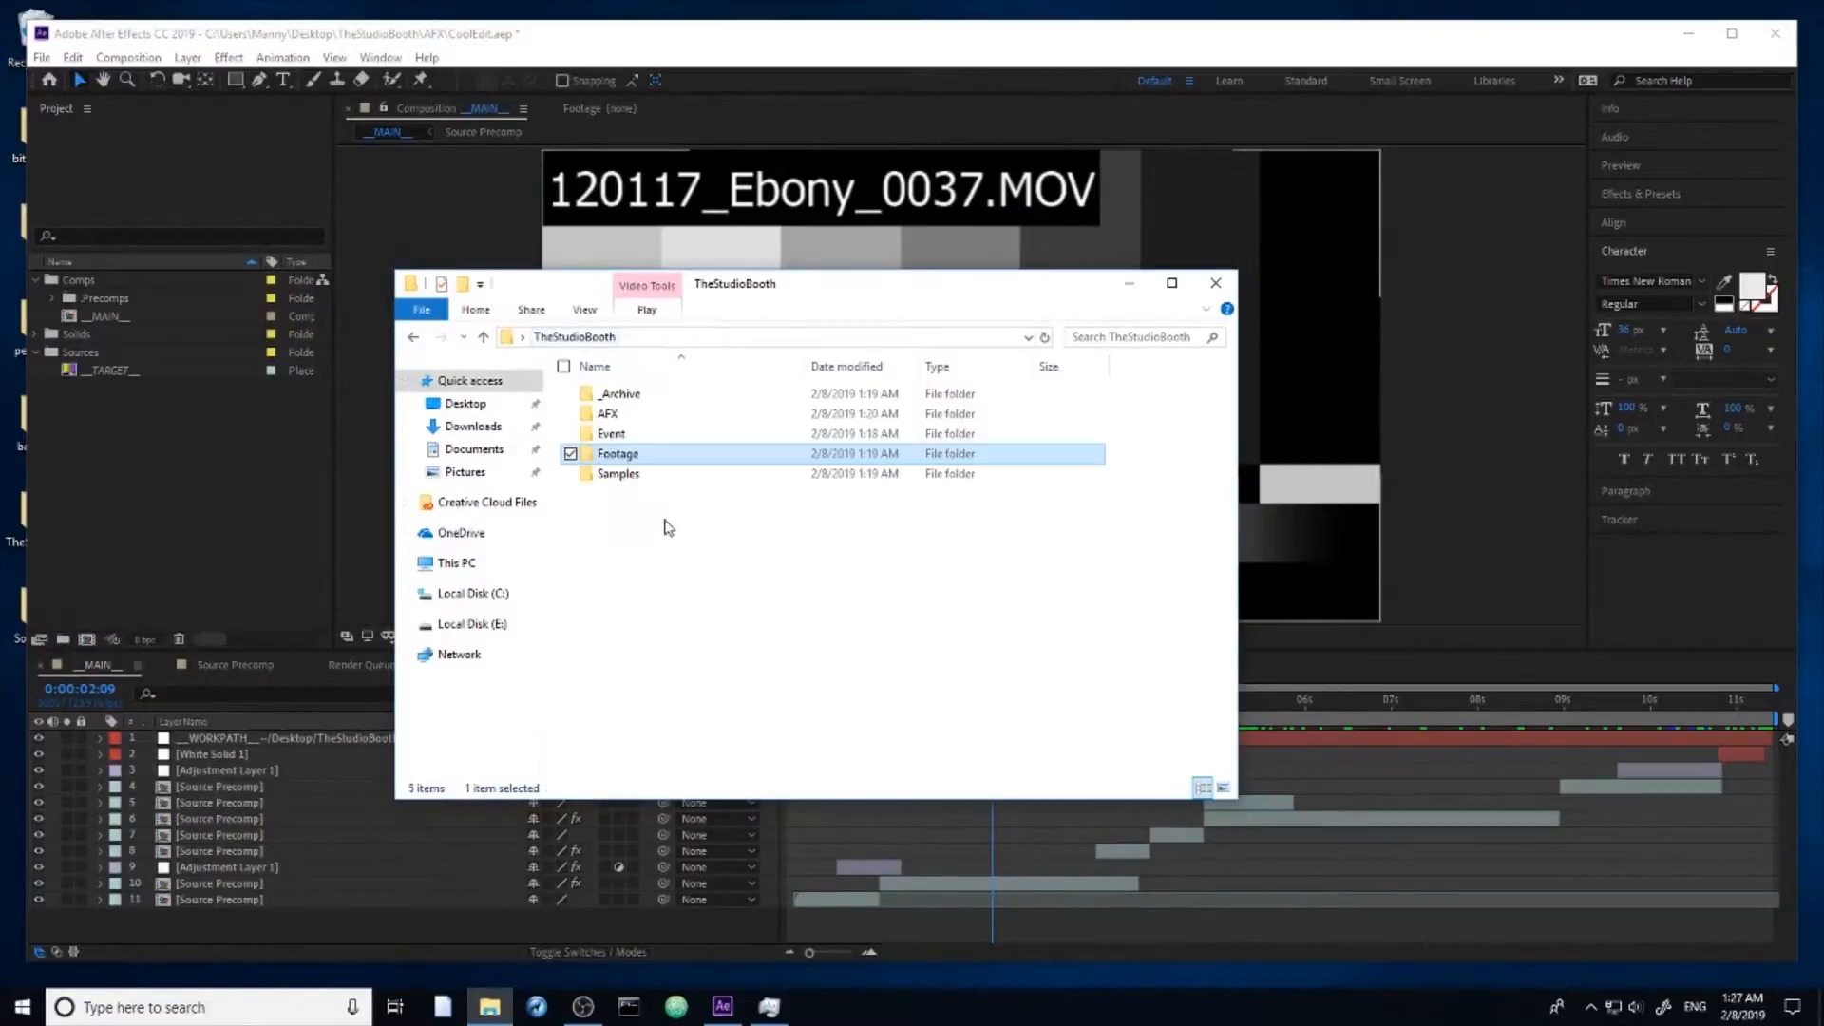
{"action": "double_click", "coordinate": [631, 439]}
{"action": "double_click", "coordinate": [629, 436]}
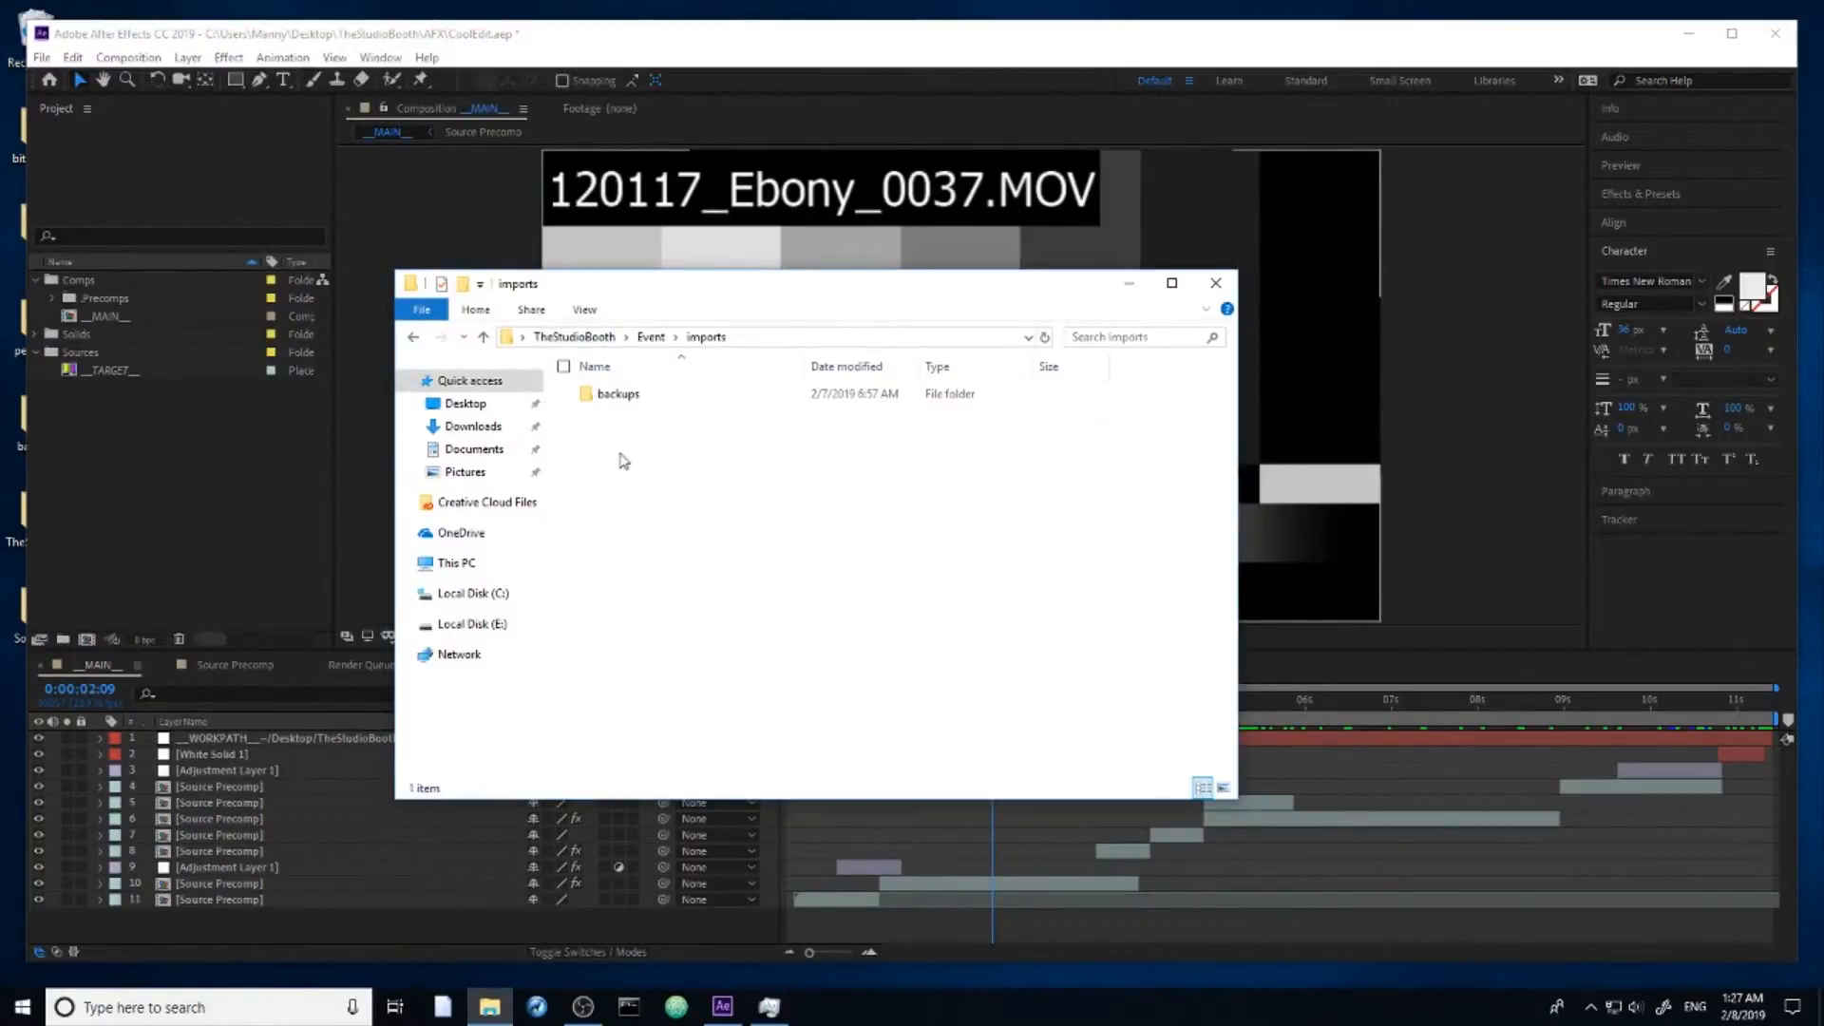
{"action": "right_click", "coordinate": [689, 514]}
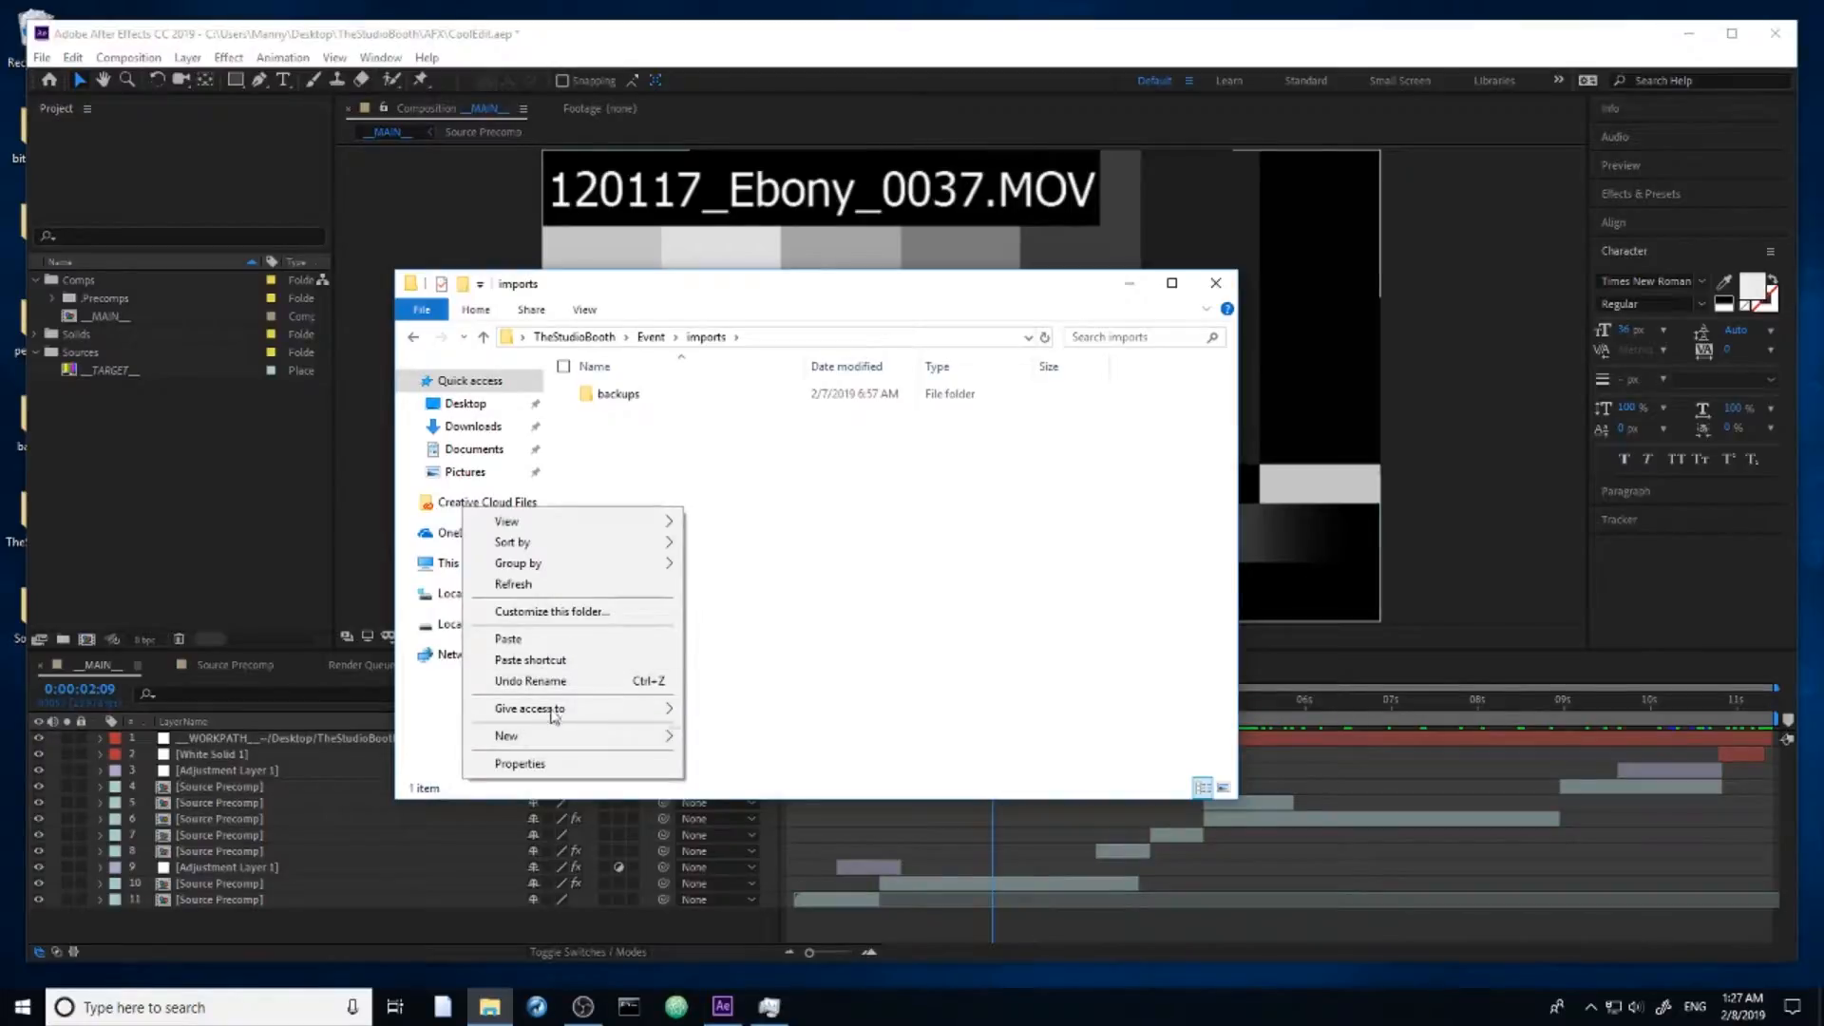
{"action": "left_click", "coordinate": [544, 645]}
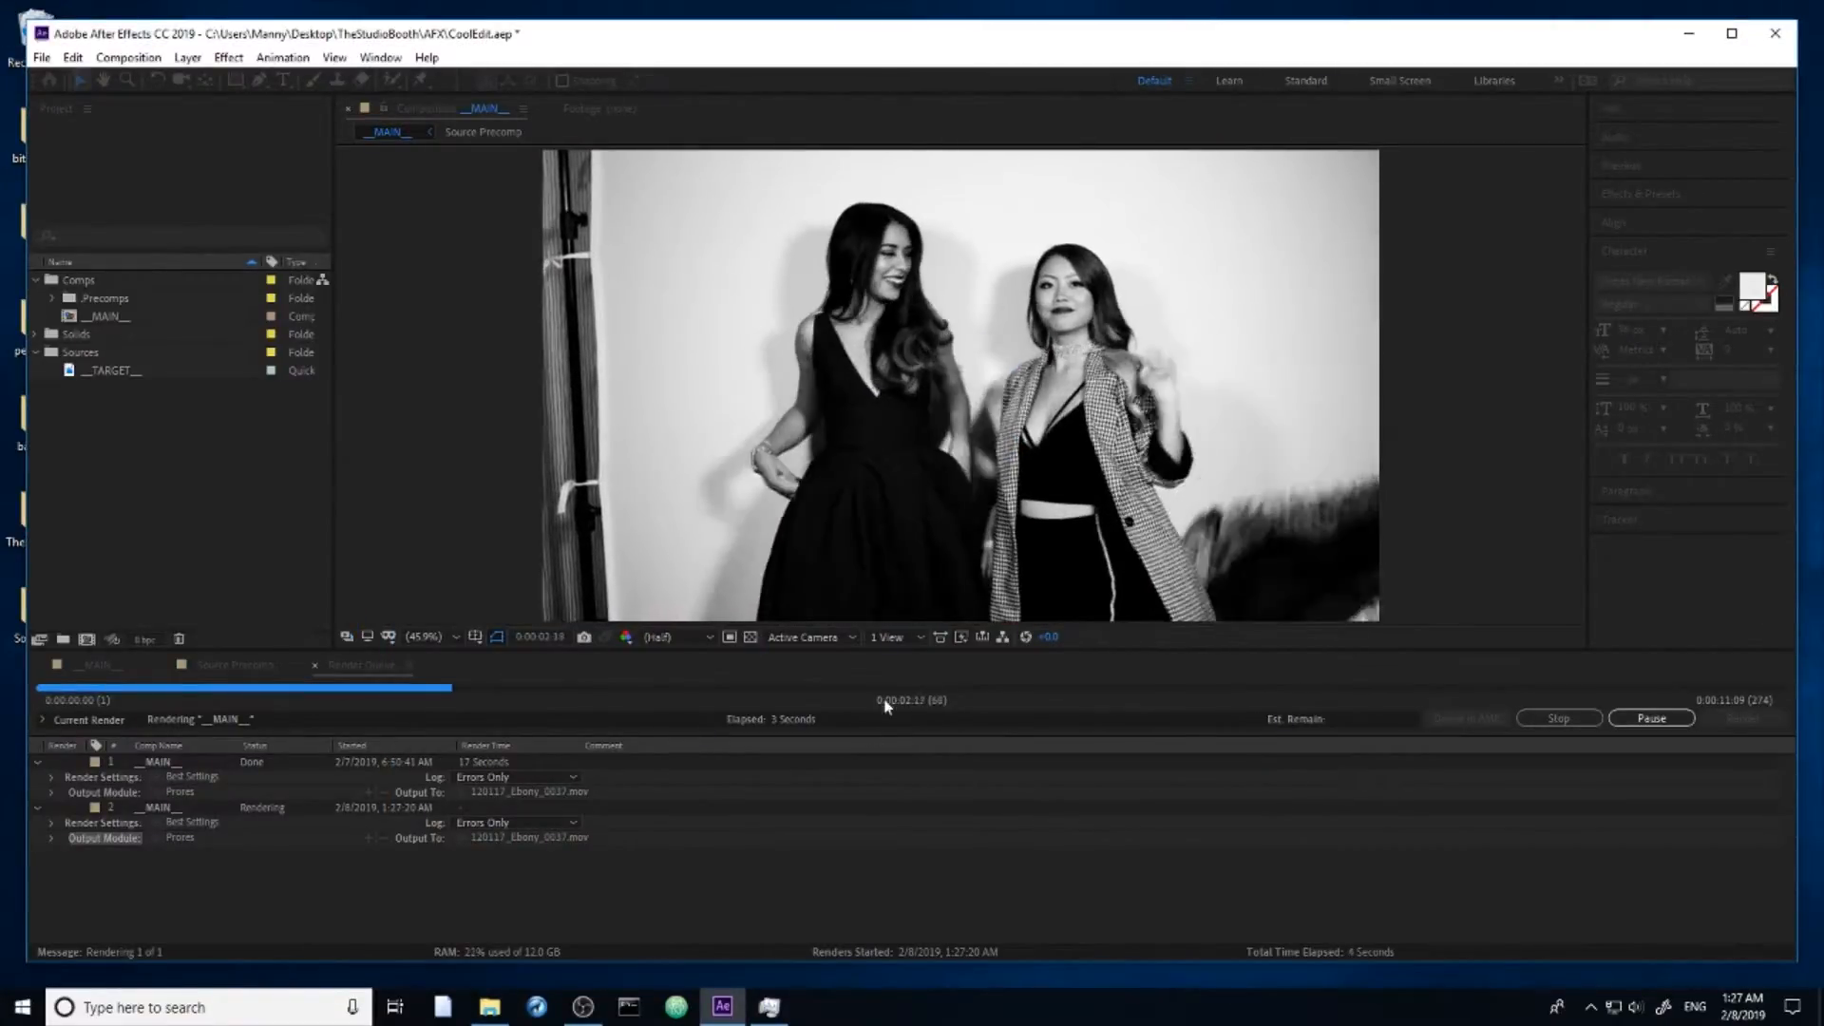
Step: Switch back to the imports folder in File Explorer and examine the contents of its backups subfolder
{"action": "left_click", "coordinate": [499, 999]}
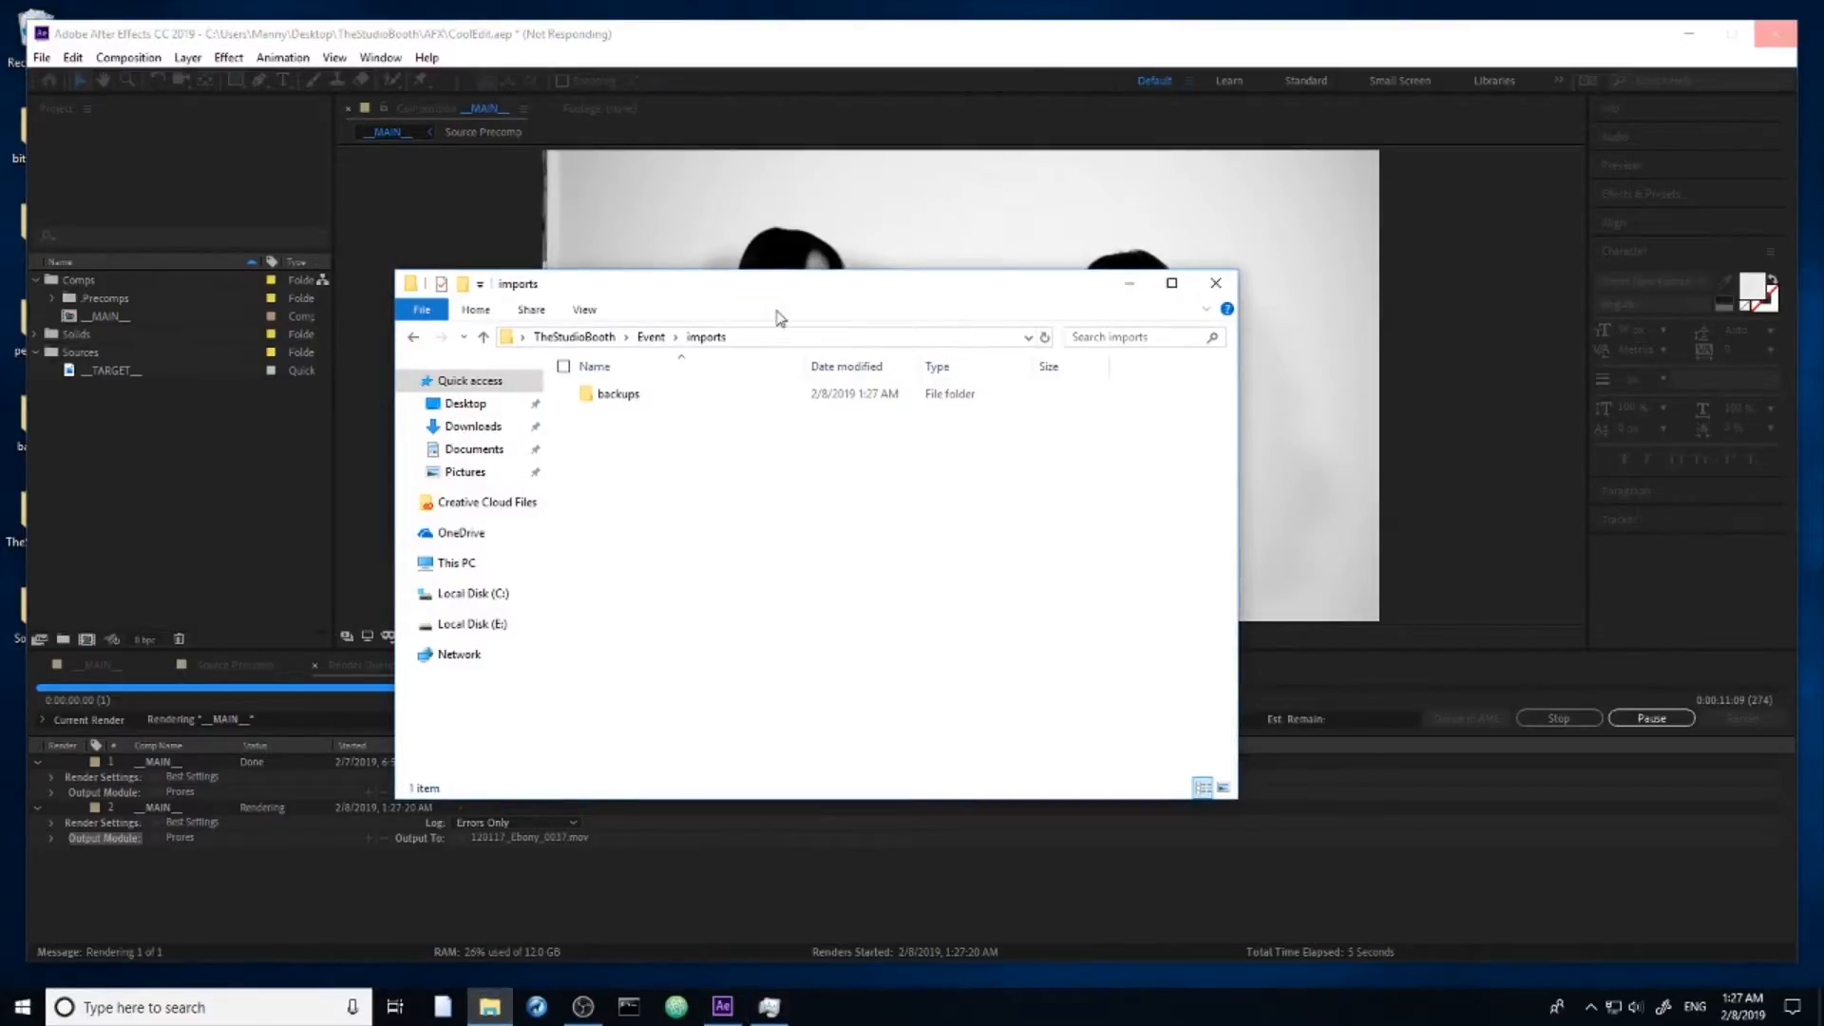
{"action": "left_click", "coordinate": [561, 864]}
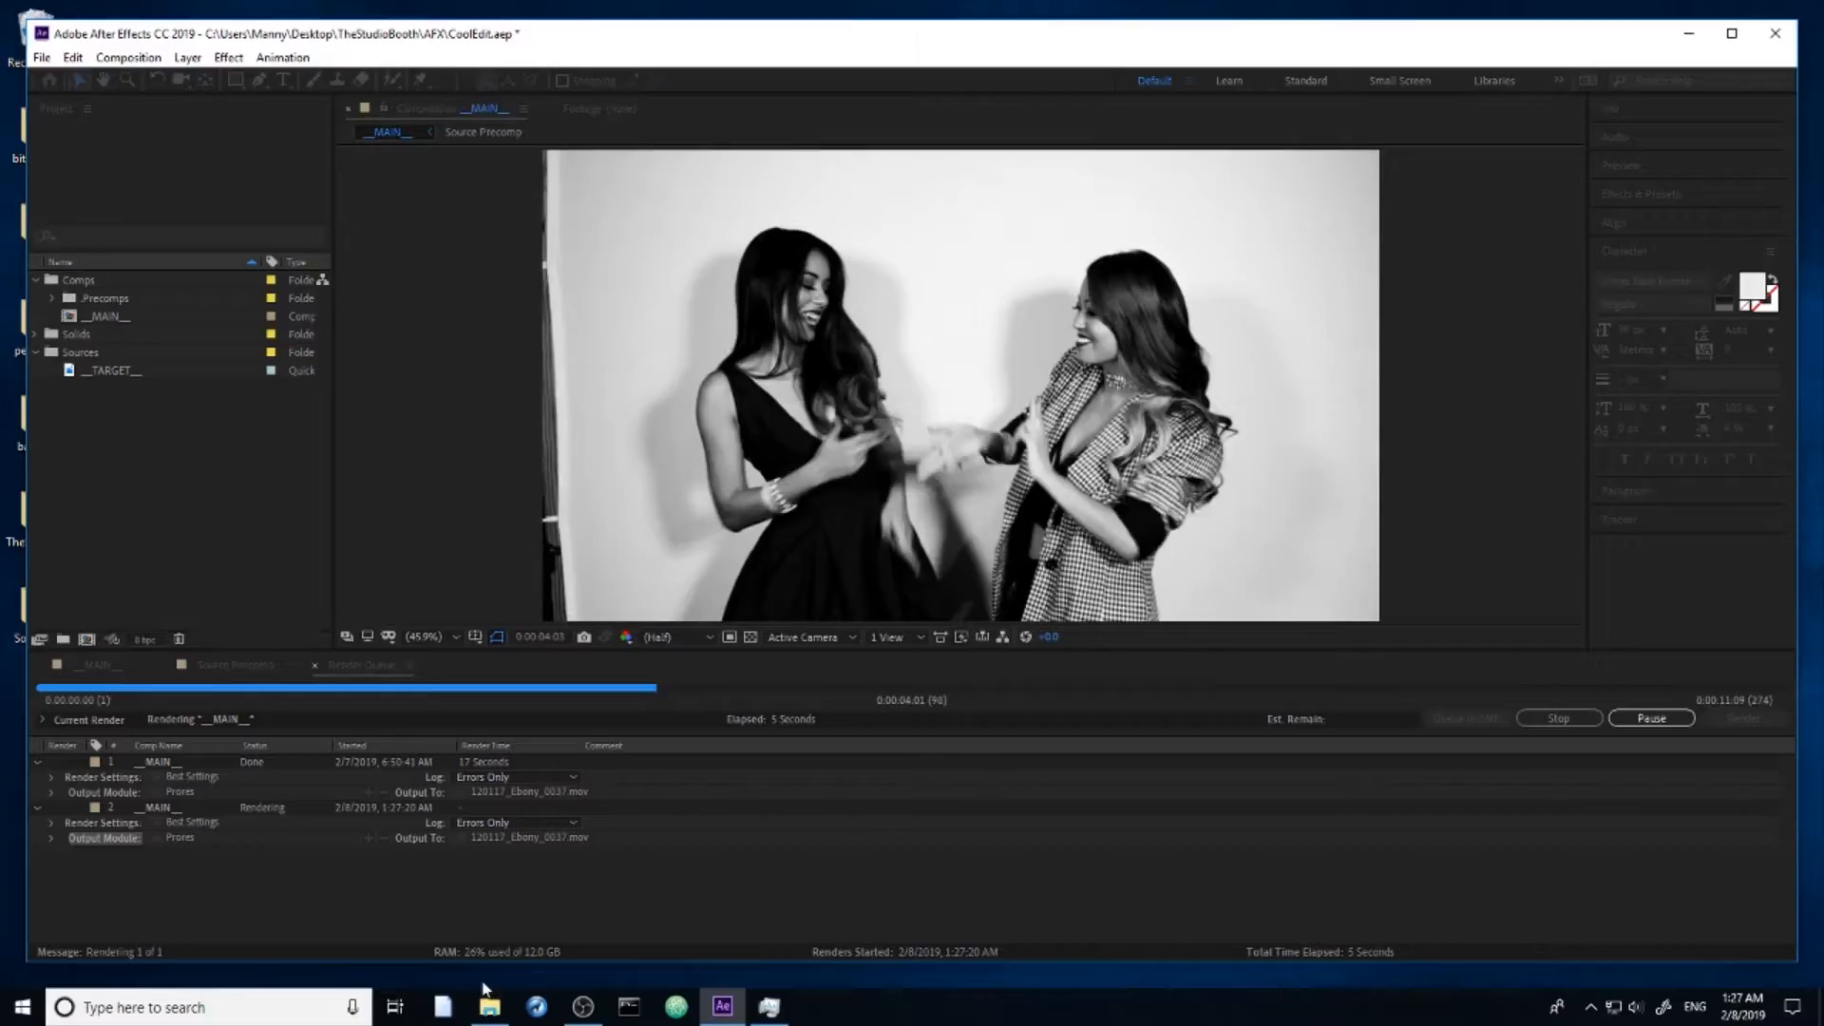
{"action": "mouse_move", "coordinate": [489, 1005]}
{"action": "left_click", "coordinate": [487, 921]}
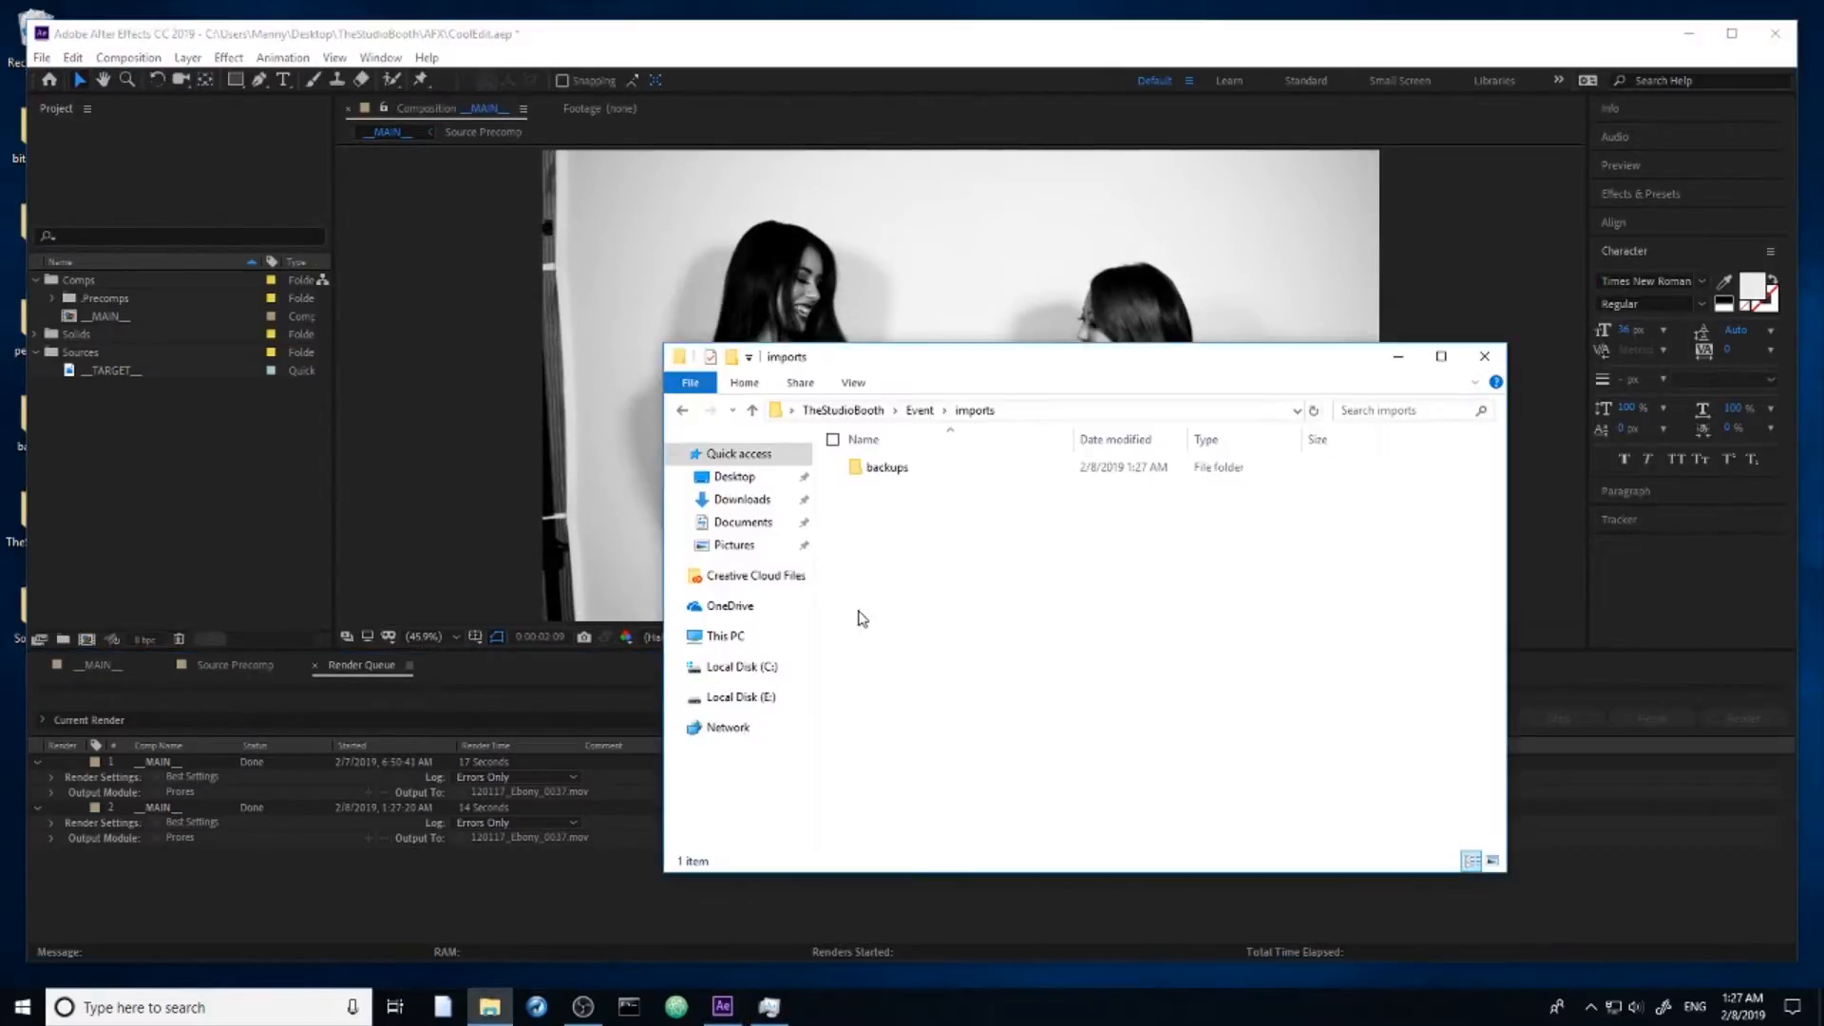
{"action": "left_click_drag", "start_coordinate": [964, 367], "coordinate": [812, 337]}
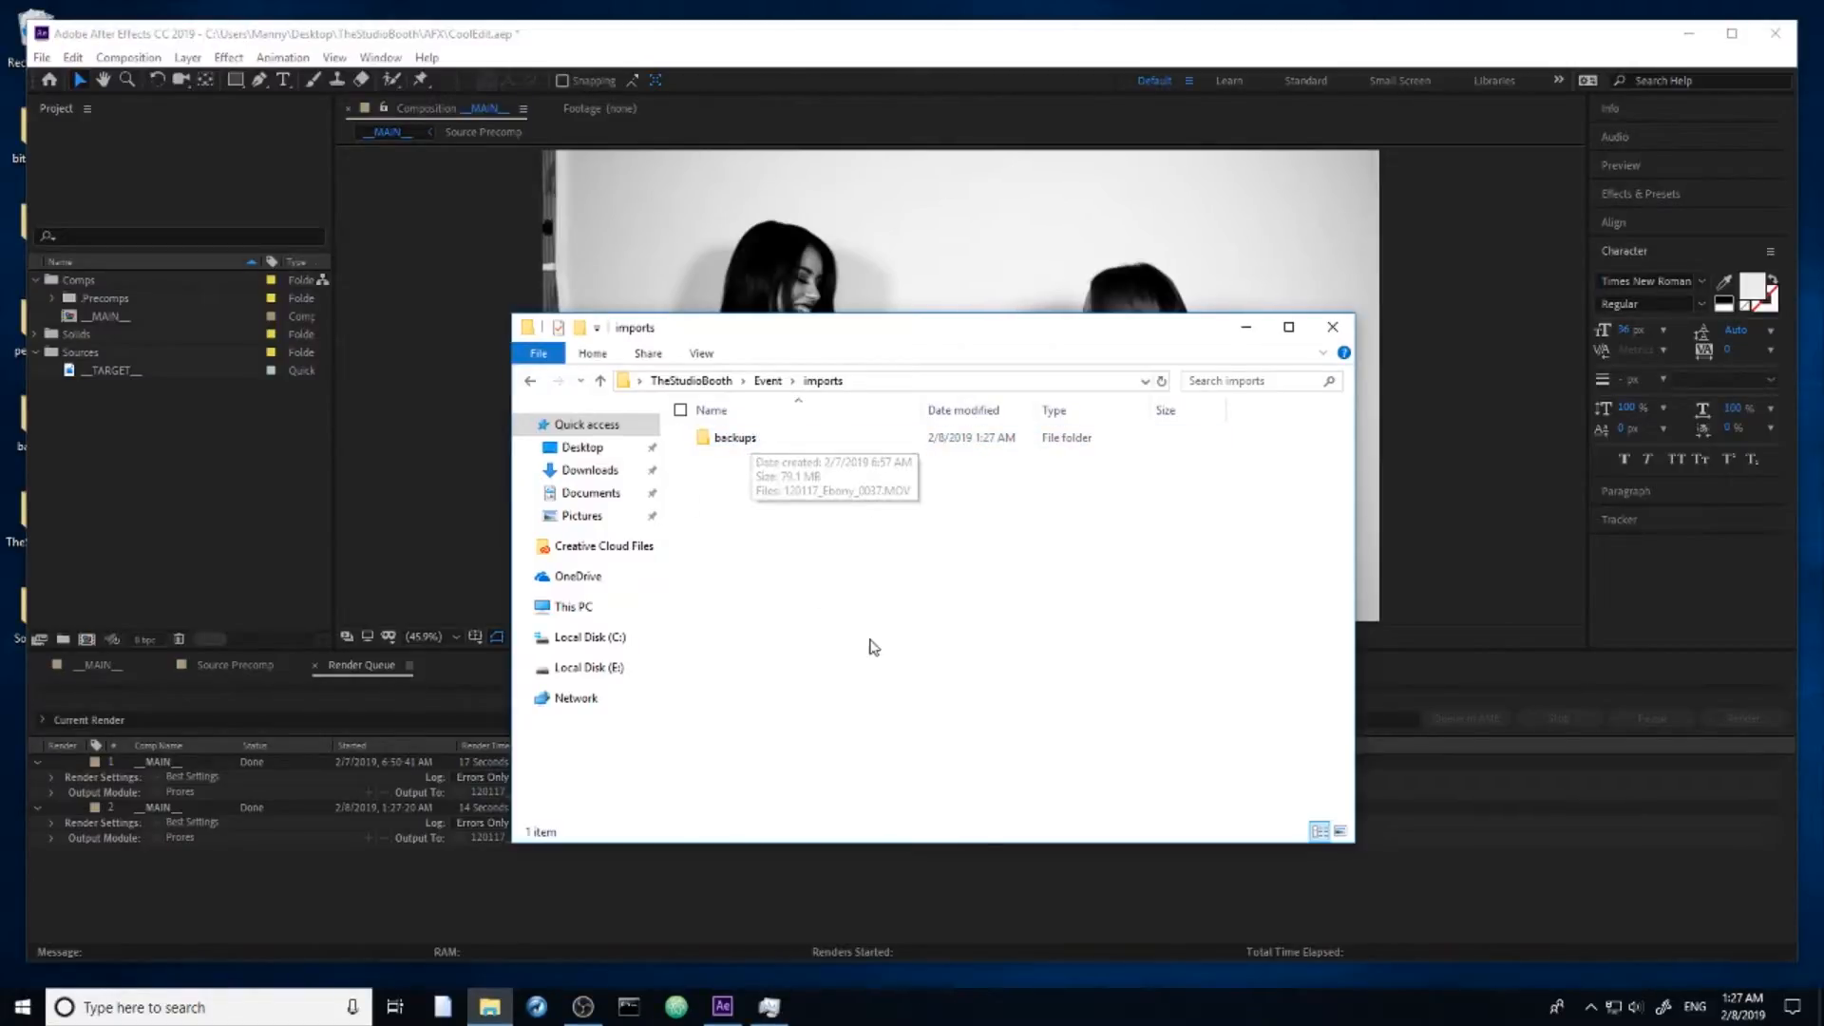
{"action": "double_click", "coordinate": [741, 438]}
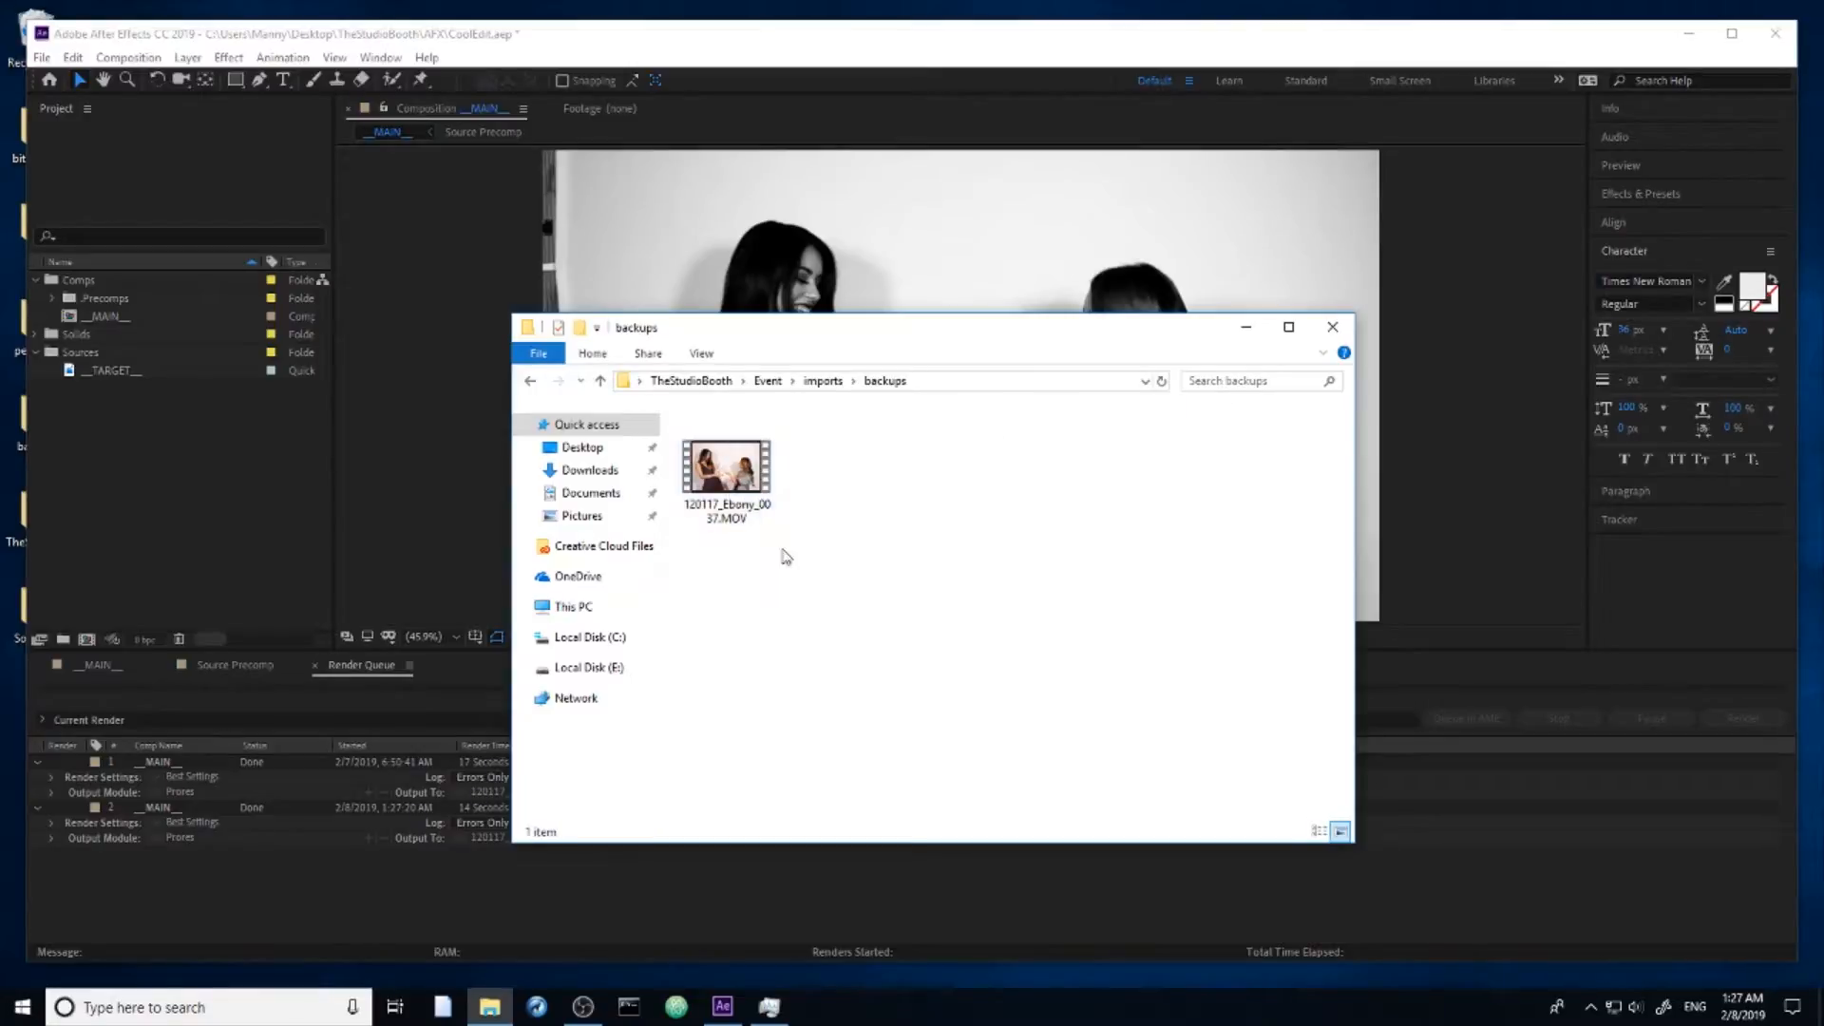
{"action": "left_click", "coordinate": [828, 382]}
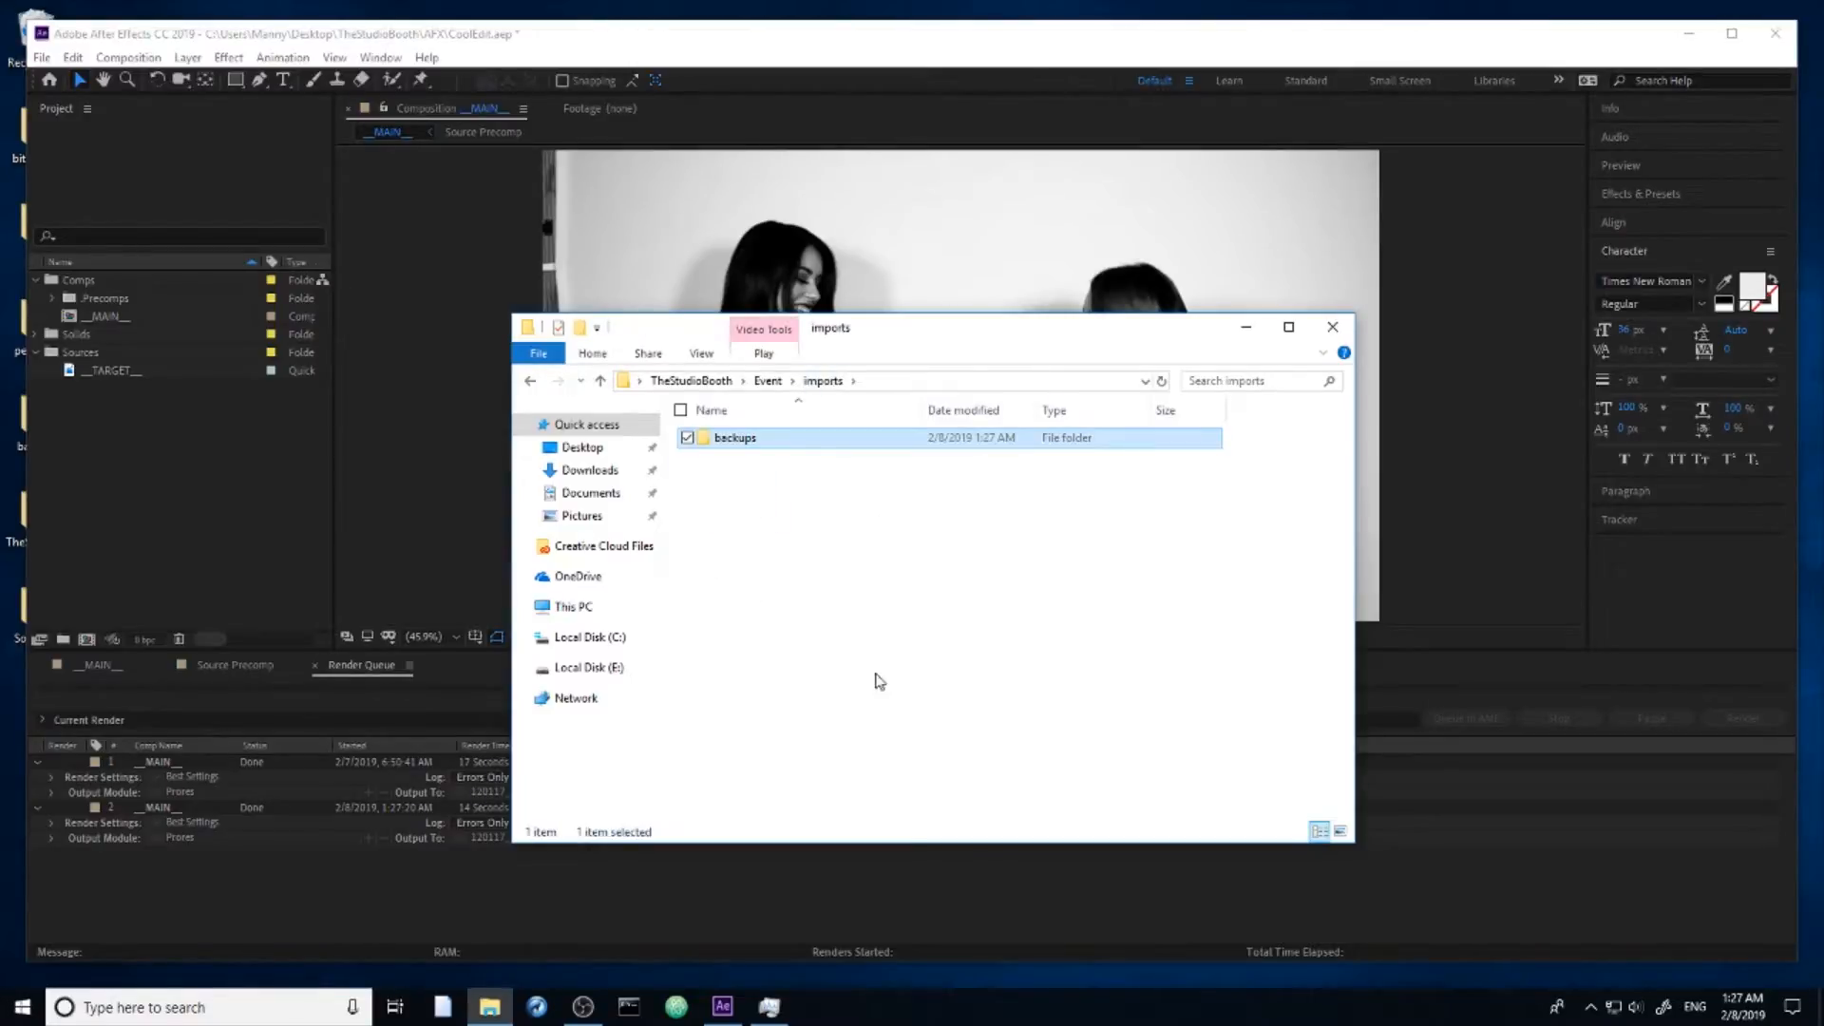
{"action": "left_click", "coordinate": [801, 570]}
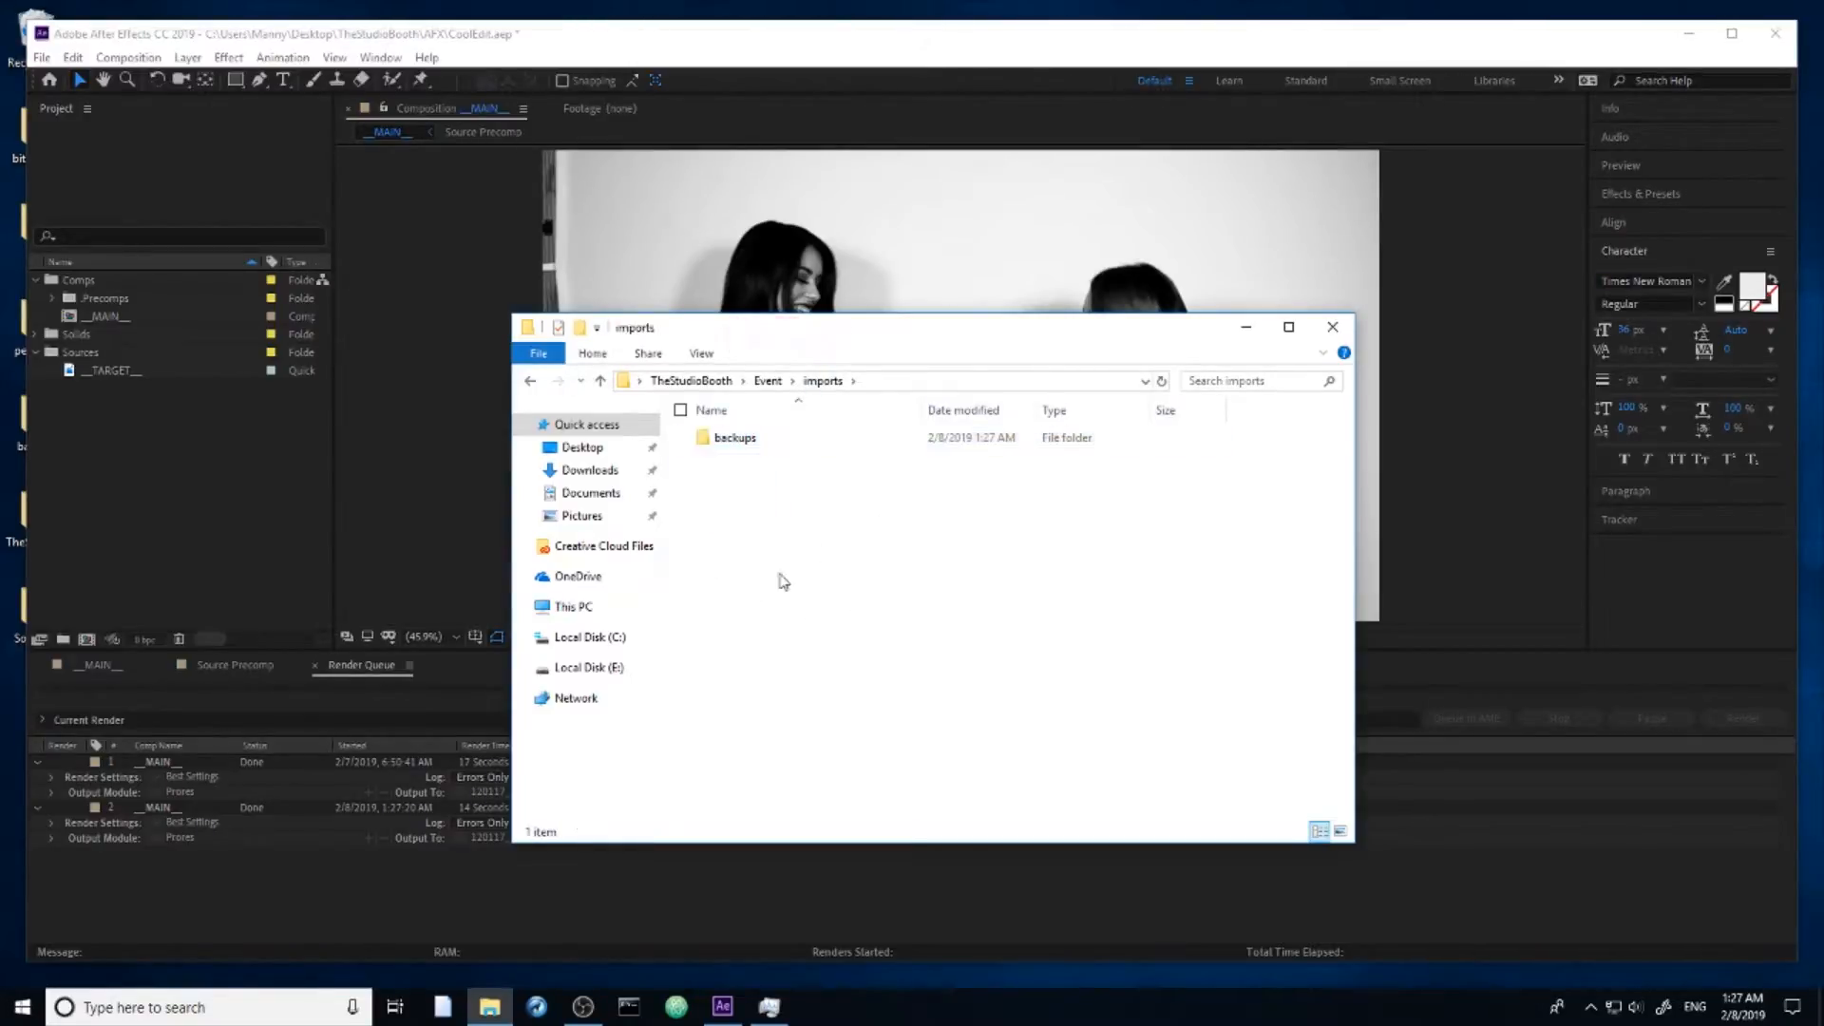
Step: Play the rendered clip 120117_Ebony_0037.mov from Event > exports, and close the player to return to the Event folder
{"action": "left_click", "coordinate": [768, 381]}
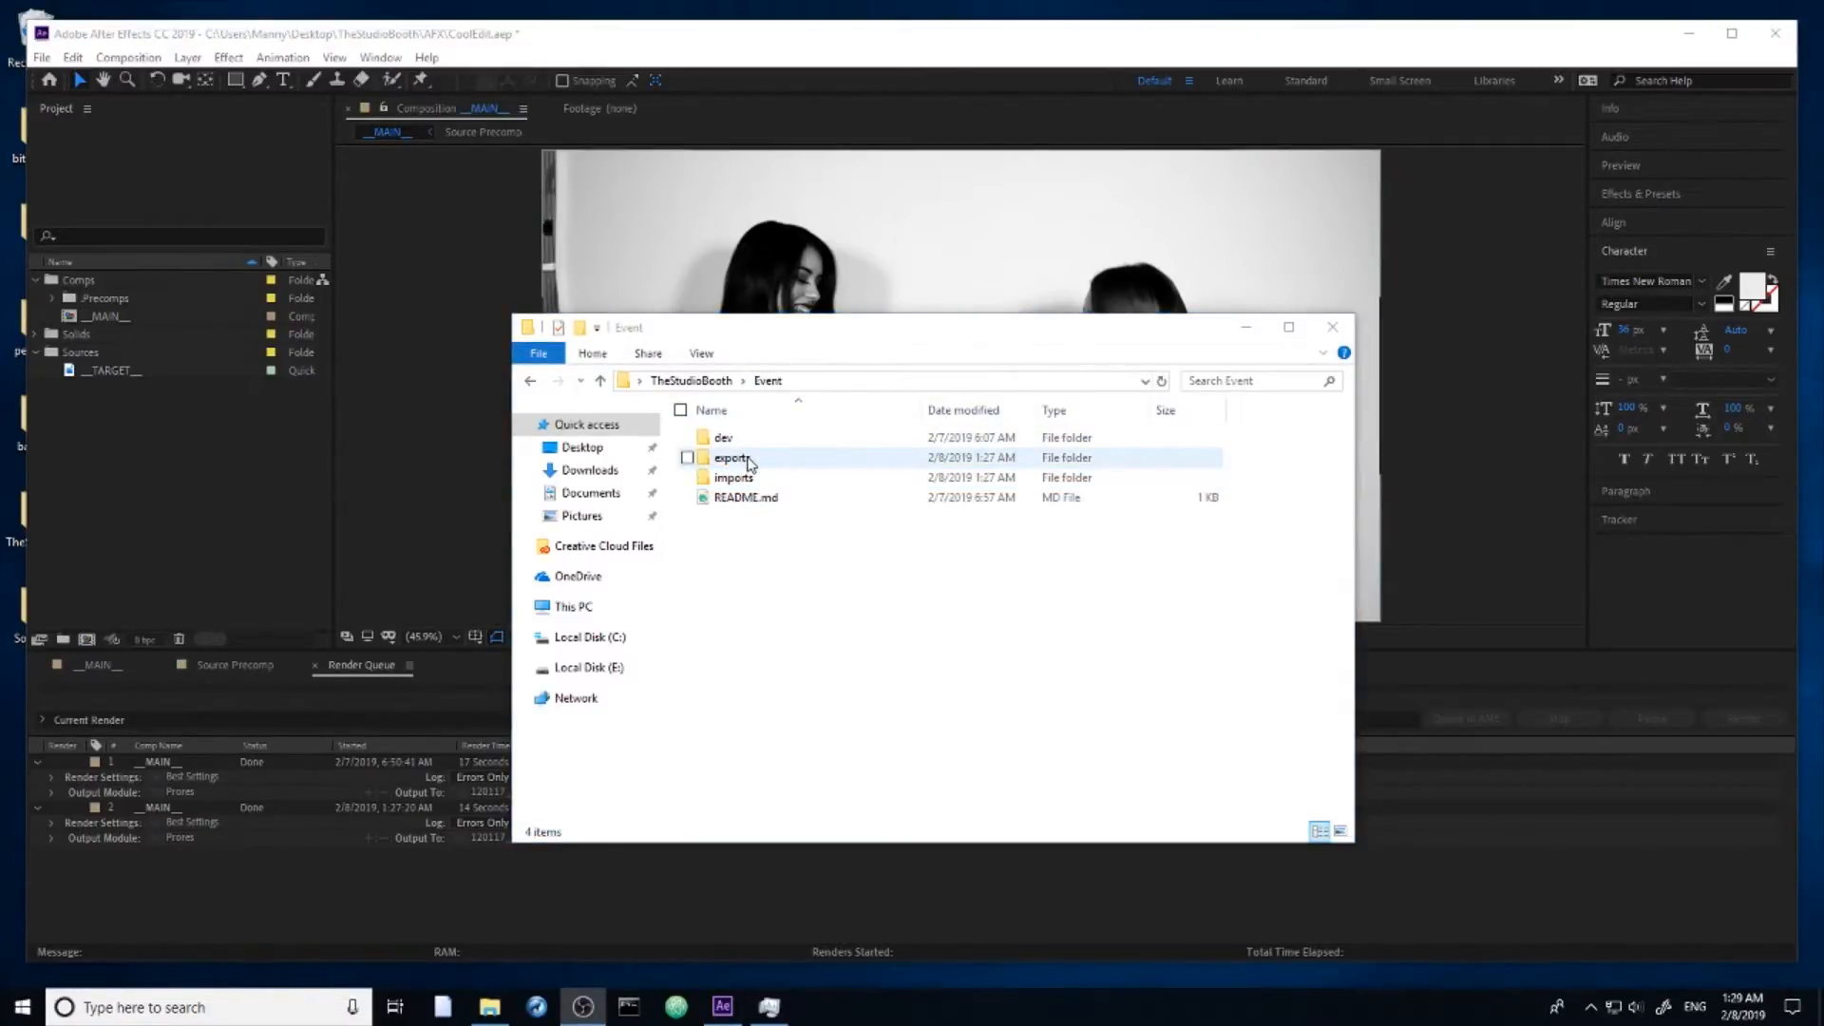
{"action": "double_click", "coordinate": [750, 461]}
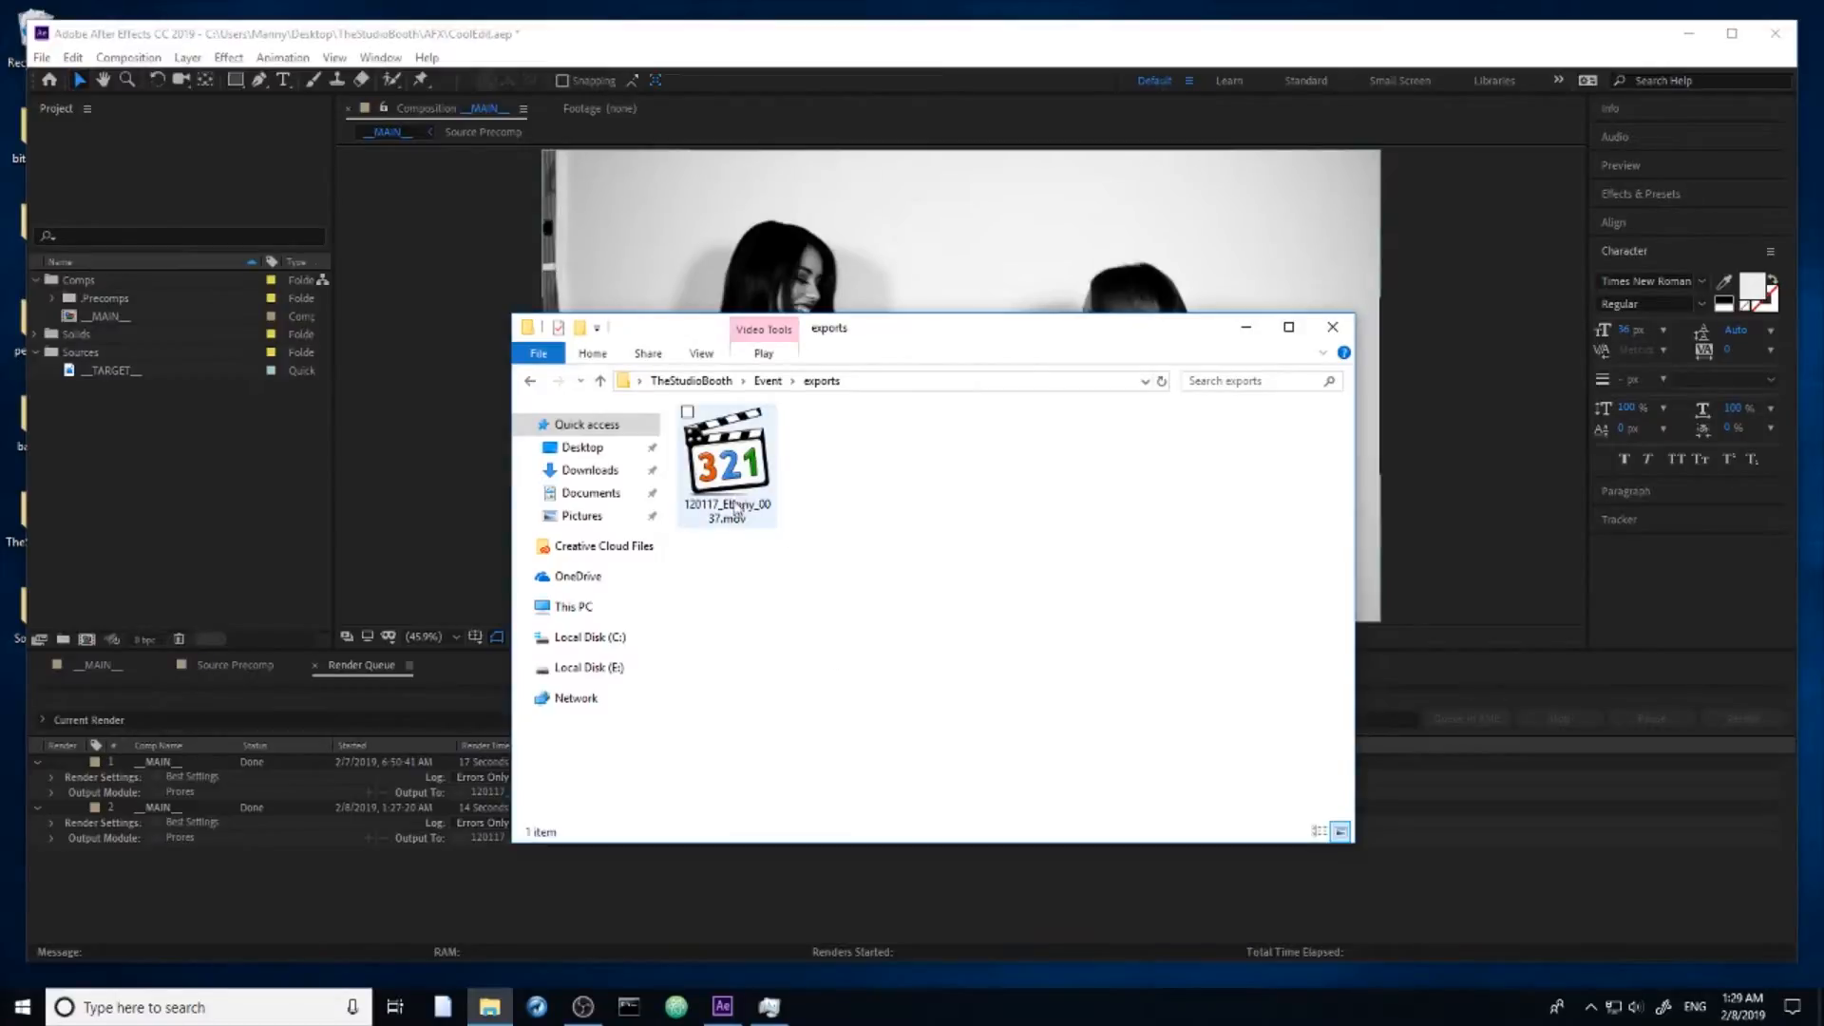
{"action": "left_click", "coordinate": [736, 483]}
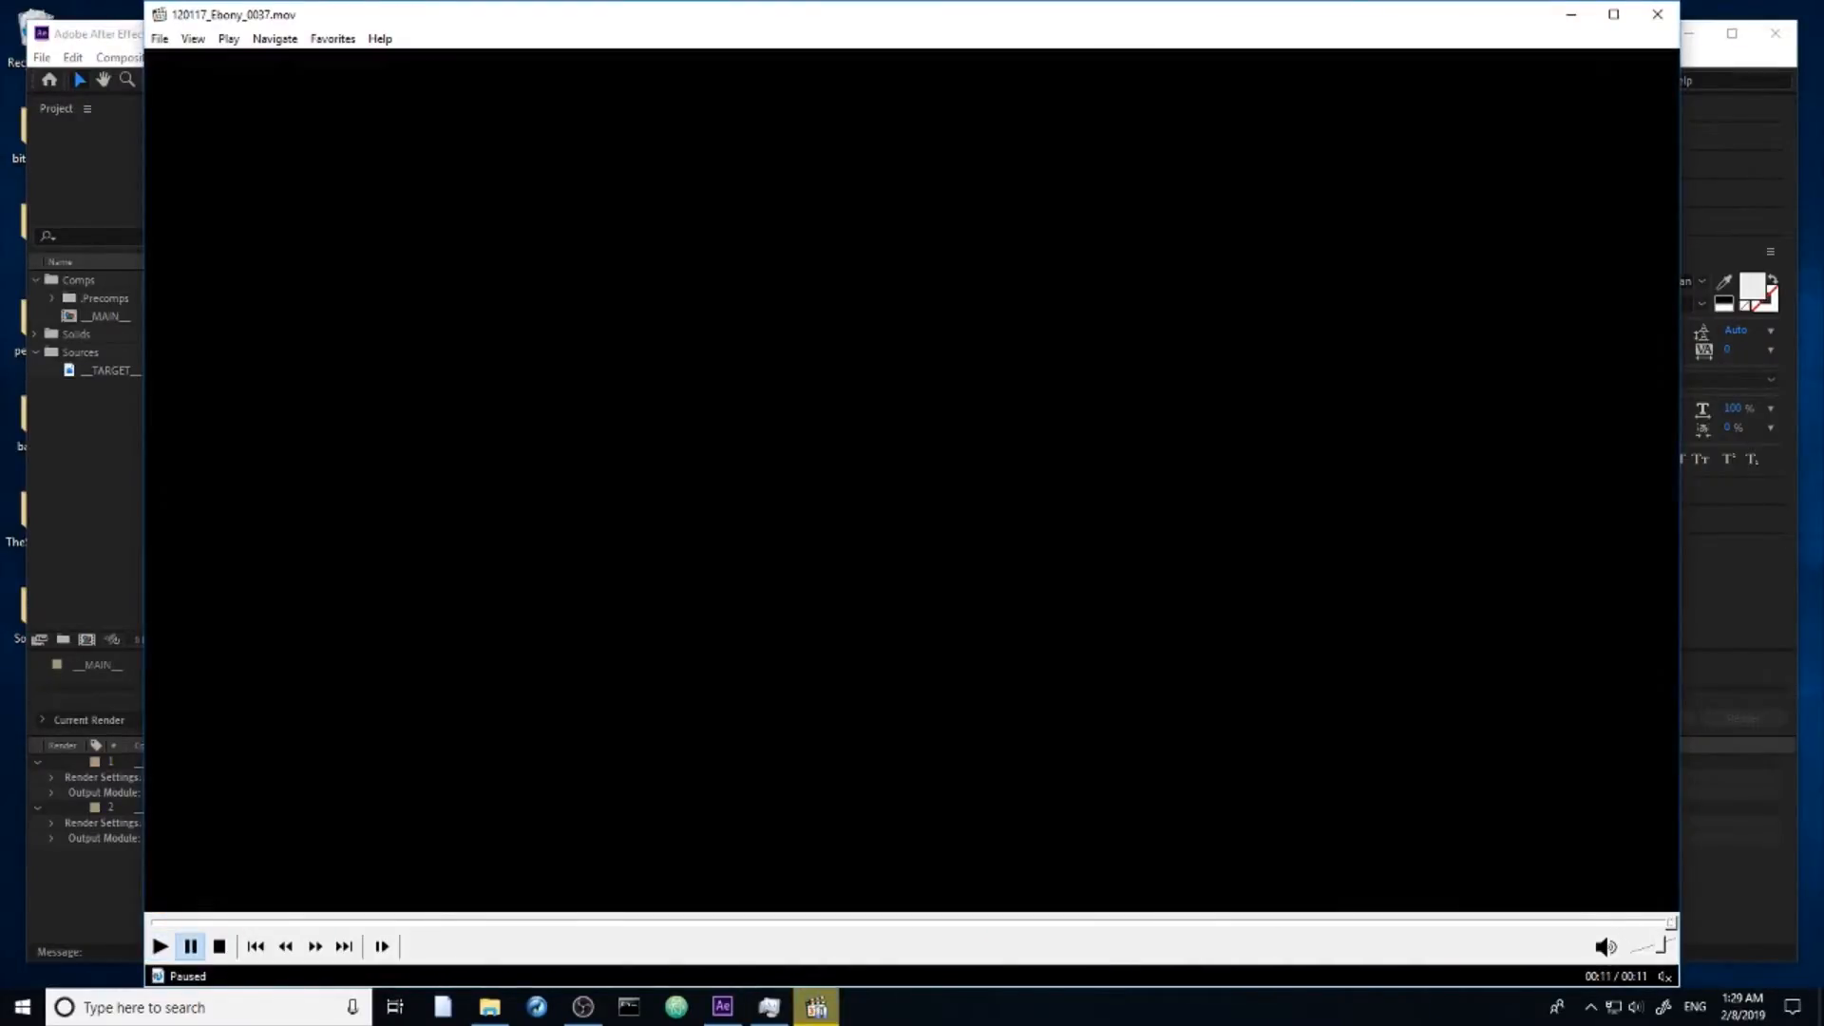
{"action": "left_click", "coordinate": [159, 947]}
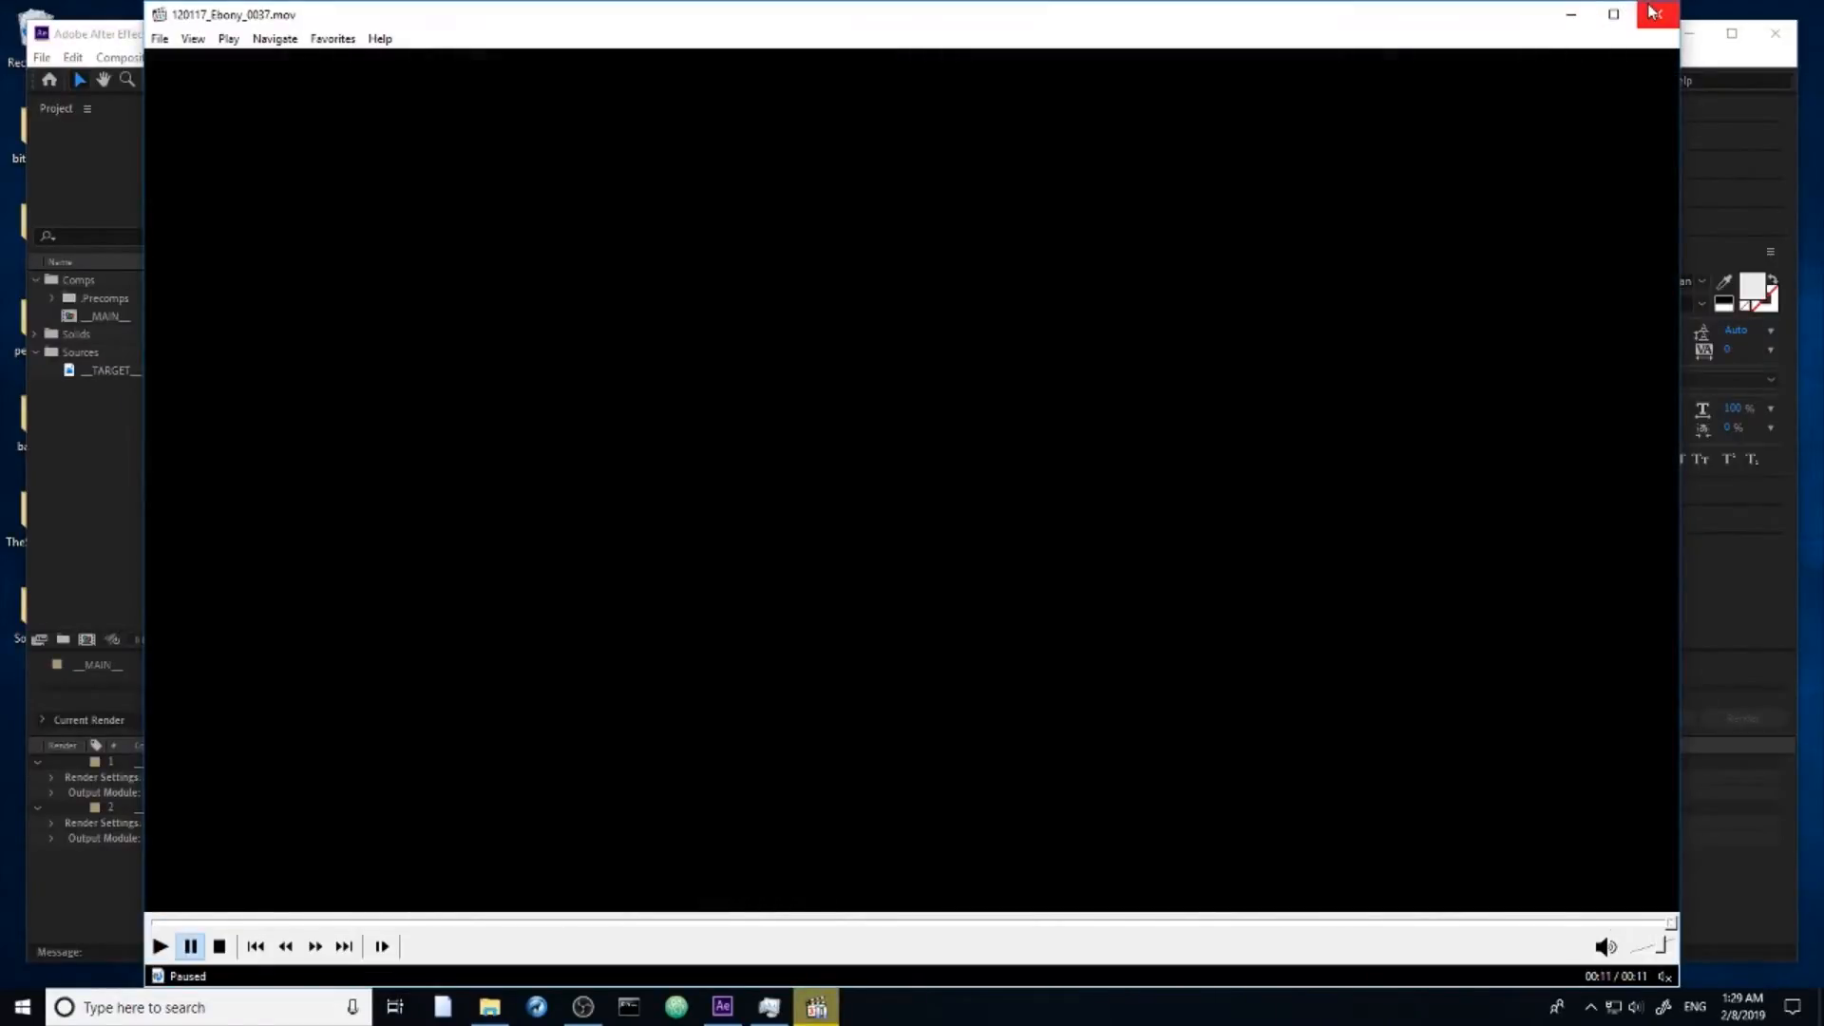
{"action": "left_click", "coordinate": [1653, 11]}
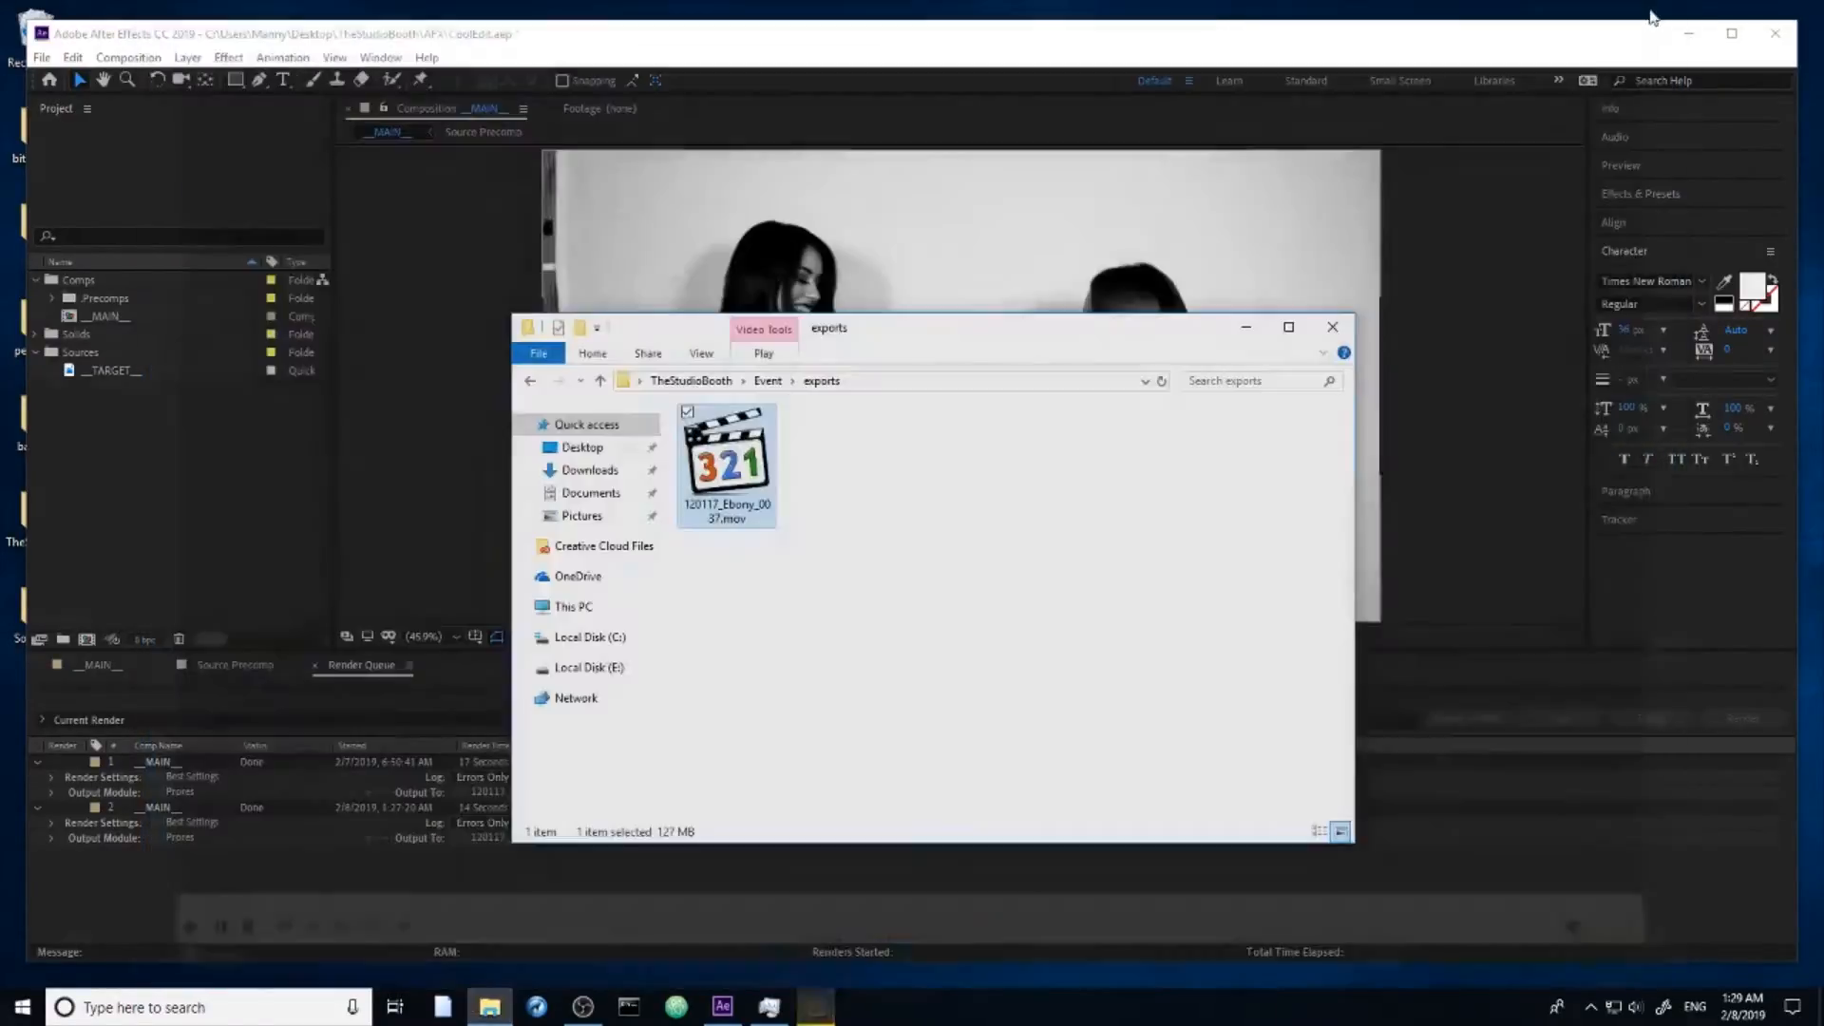
{"action": "left_click", "coordinate": [768, 382]}
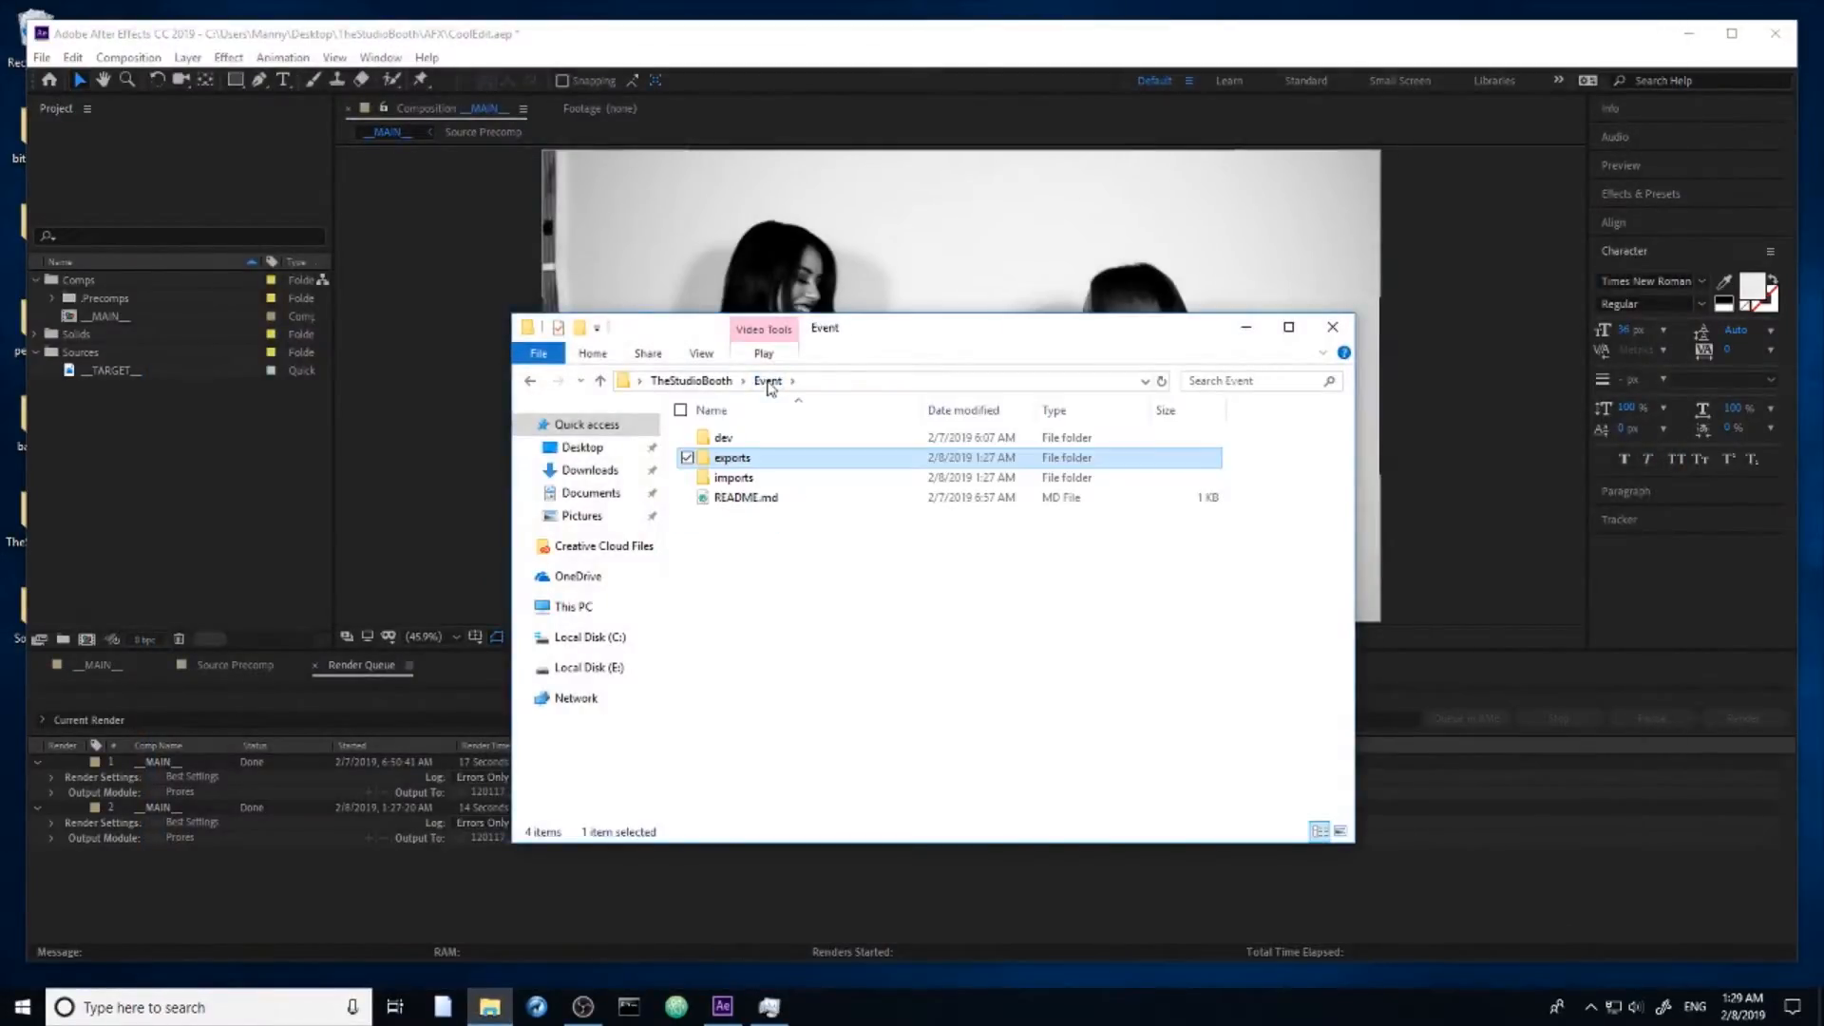
Step: Switch to After Effects and examine the expanded layers in the __MAIN__ composition's timeline
{"action": "left_click", "coordinate": [313, 832]}
{"action": "left_click", "coordinate": [103, 665]}
{"action": "scroll", "coordinate": [771, 760], "scroll_direction": "up", "scroll_amount": 5}
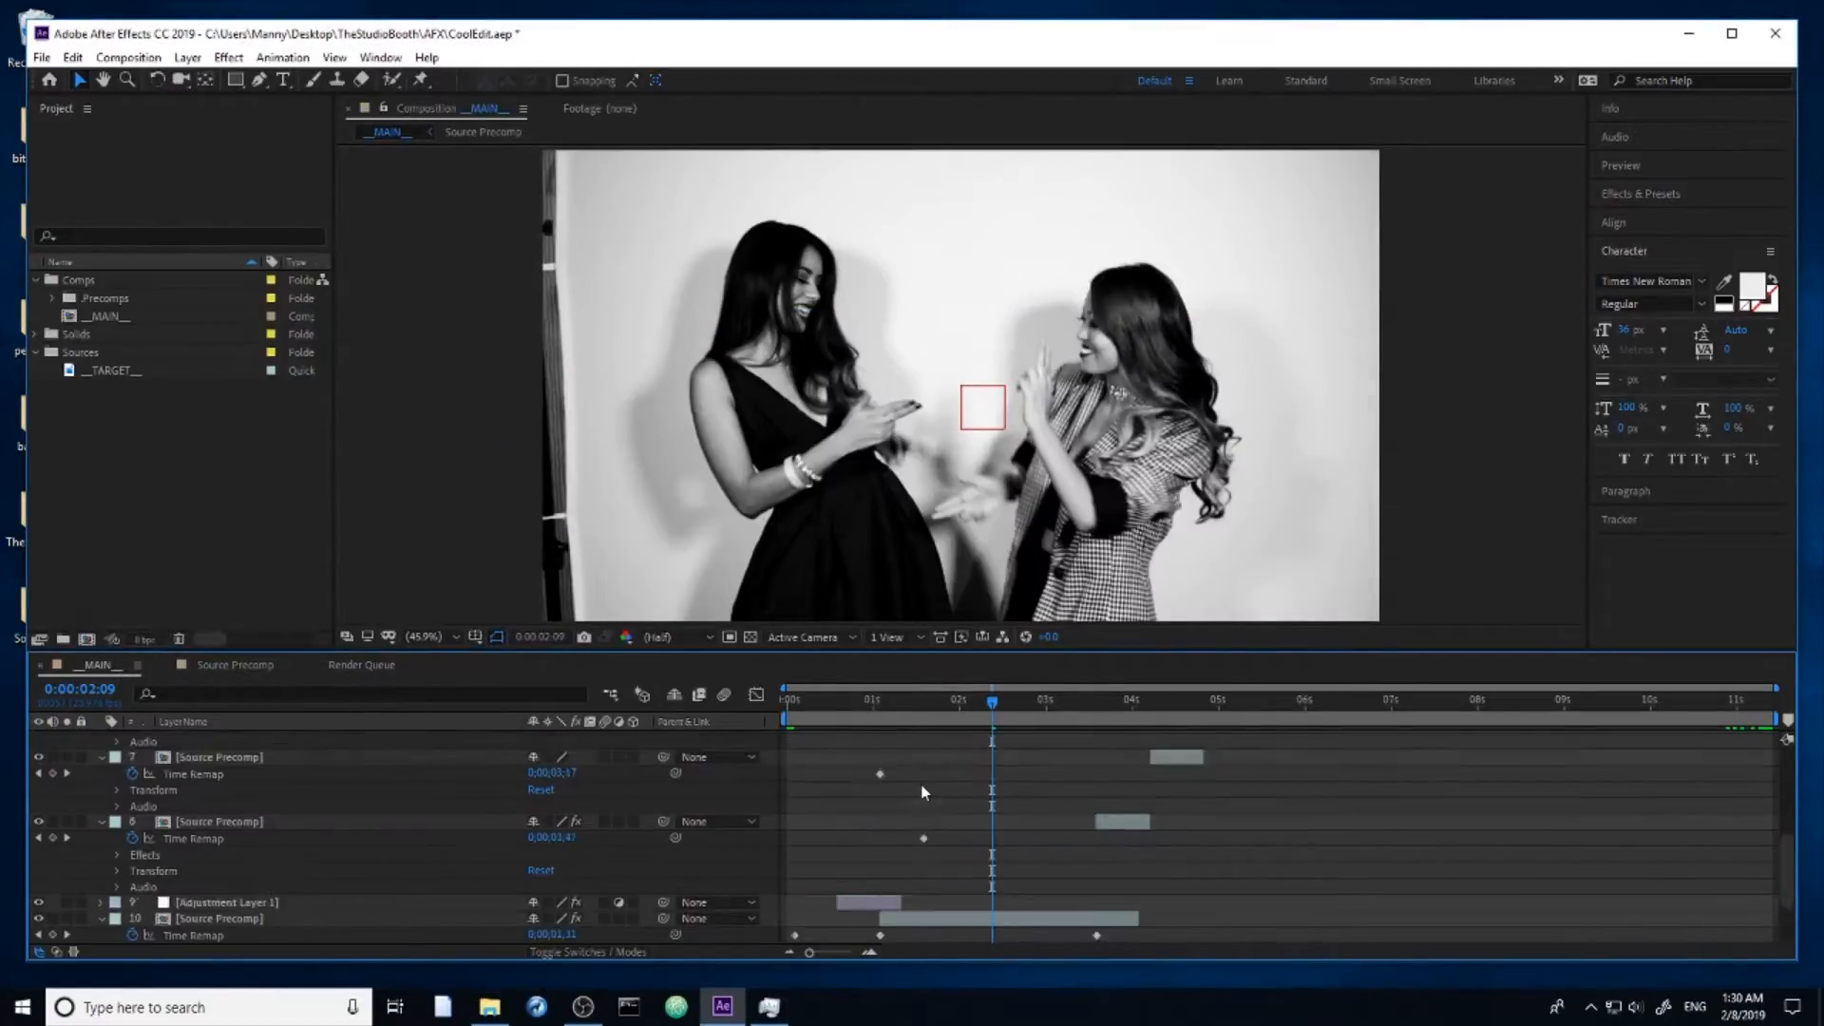
{"action": "scroll", "coordinate": [917, 791], "scroll_direction": "down", "scroll_amount": 2}
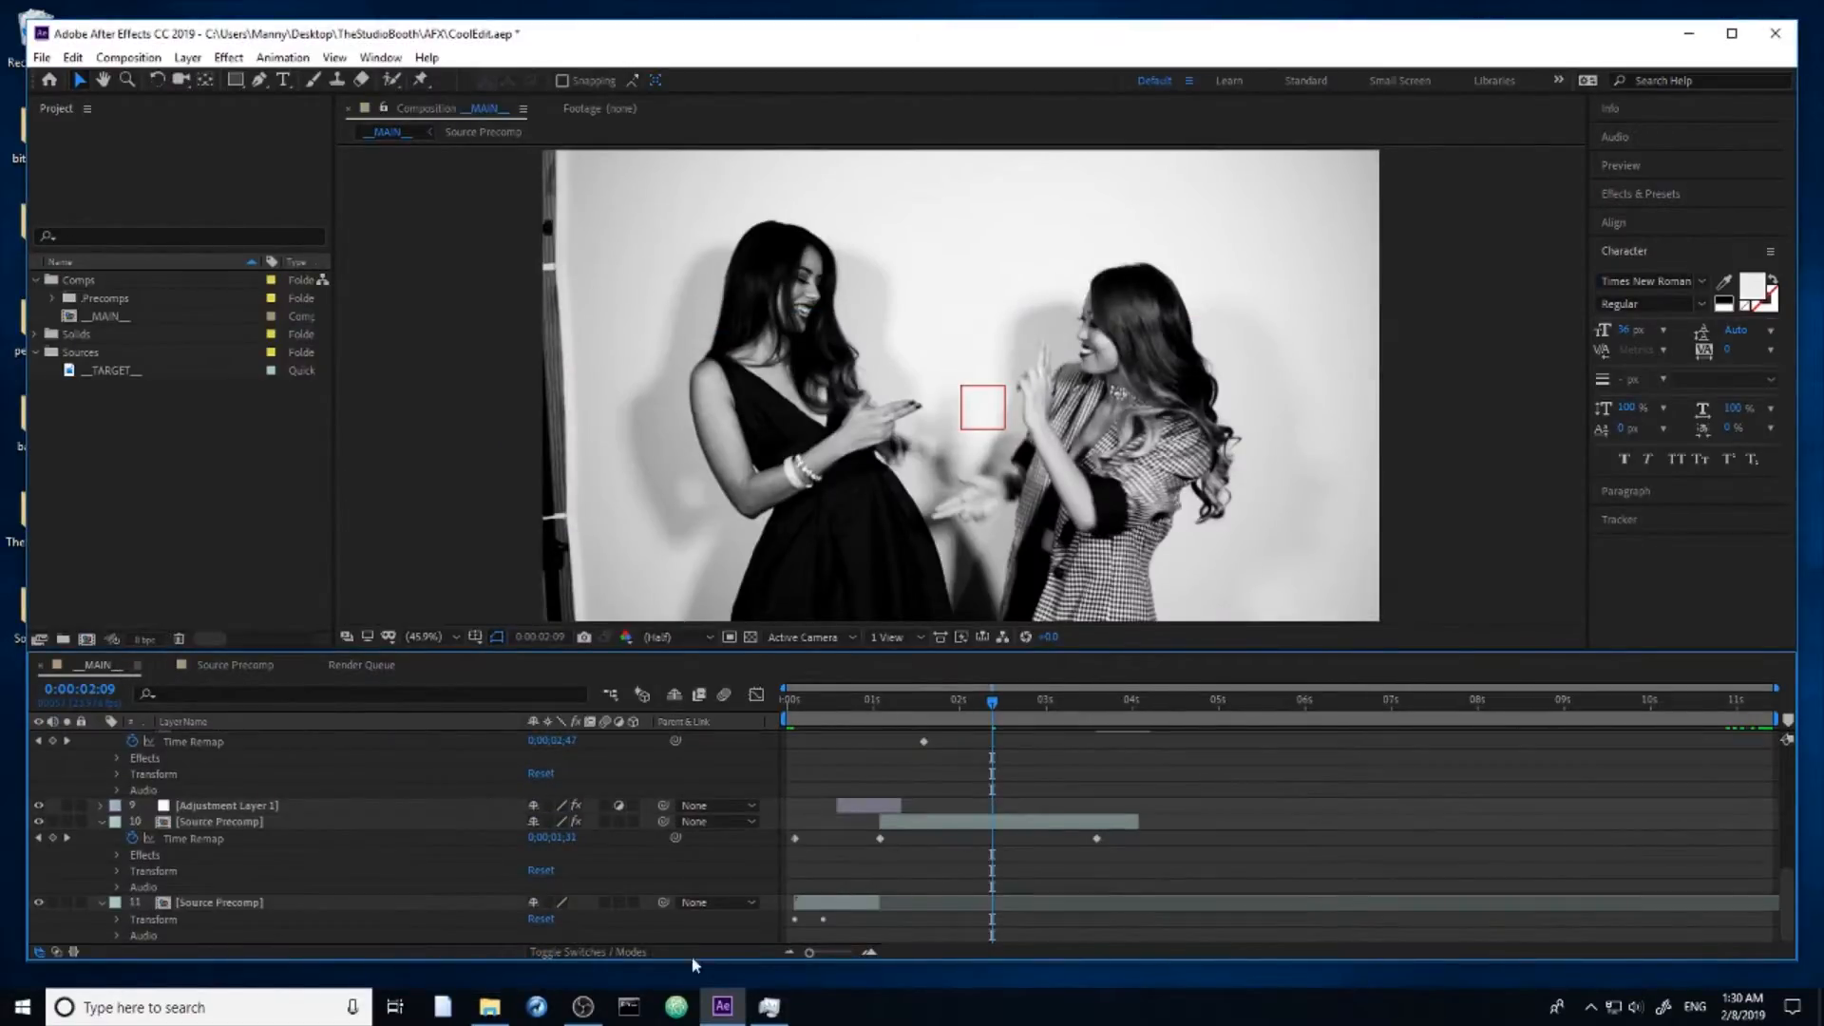
Step: Look at the After Effects processes in Task Manager, and return to After Effects to preview the __MAIN__ composition
{"action": "left_click", "coordinate": [769, 1006]}
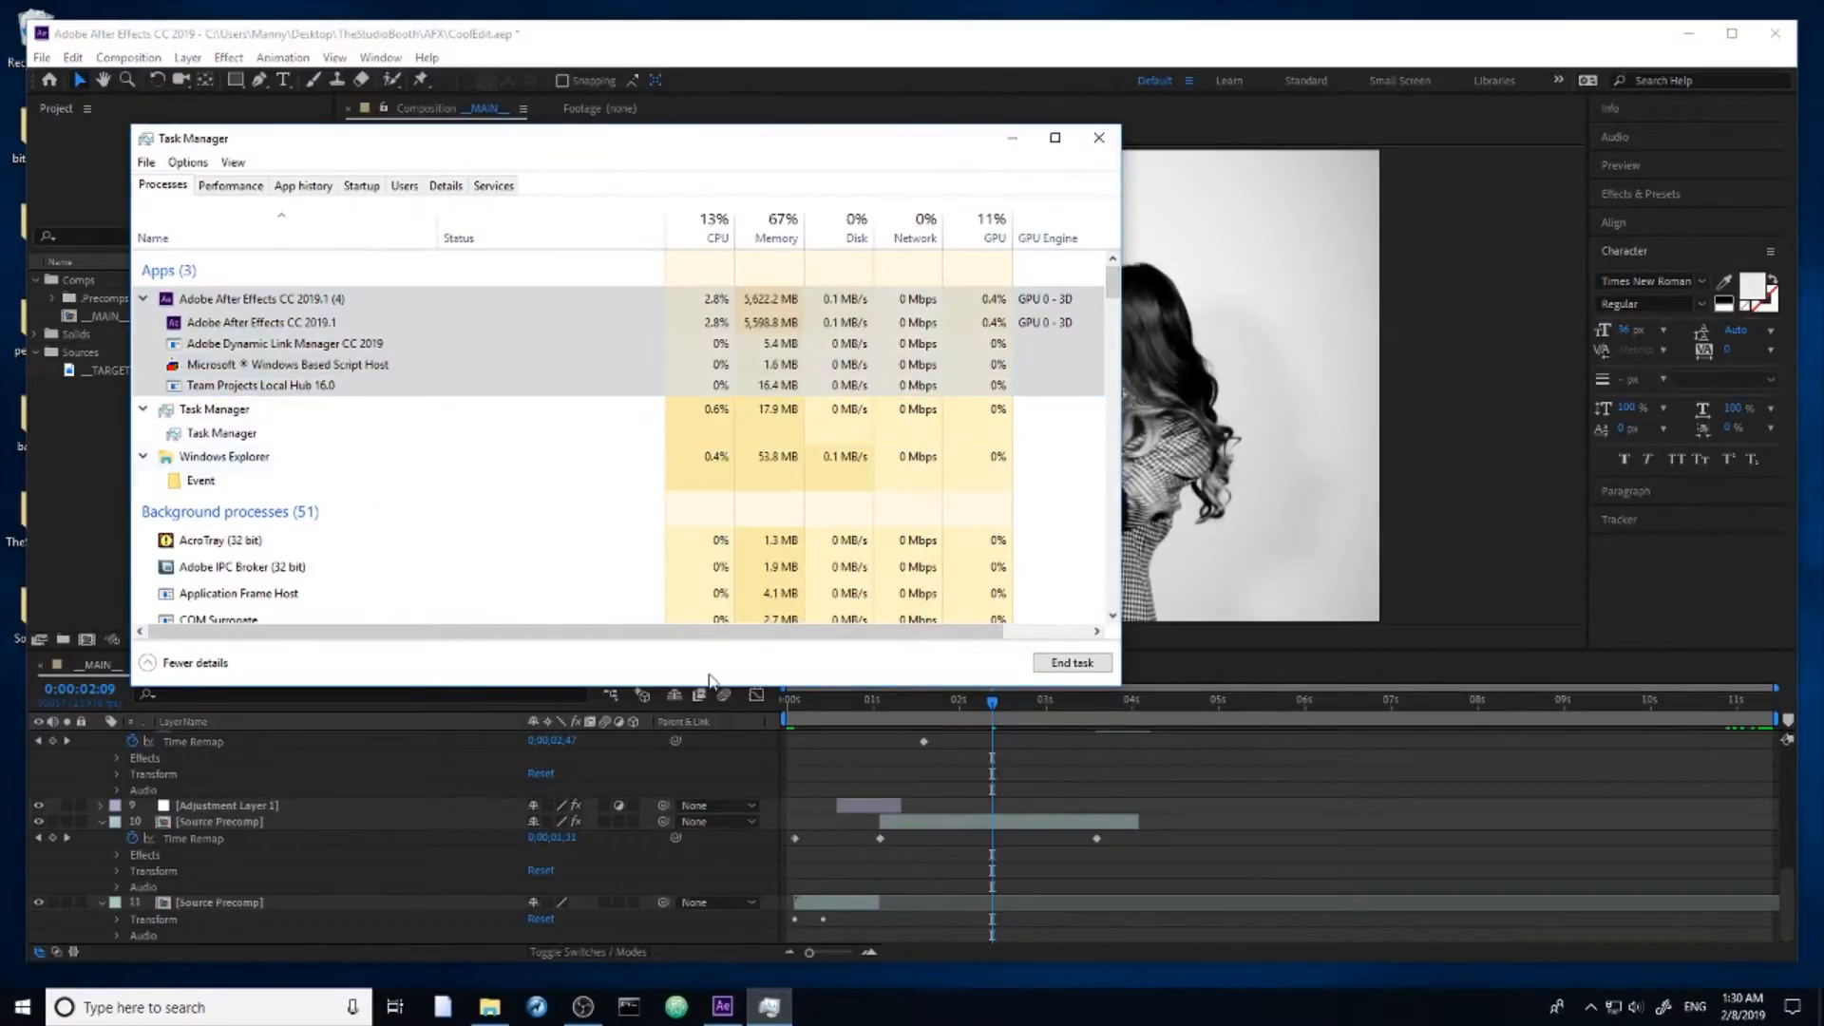
{"action": "left_click", "coordinate": [1043, 781]}
{"action": "key", "text": "space"}
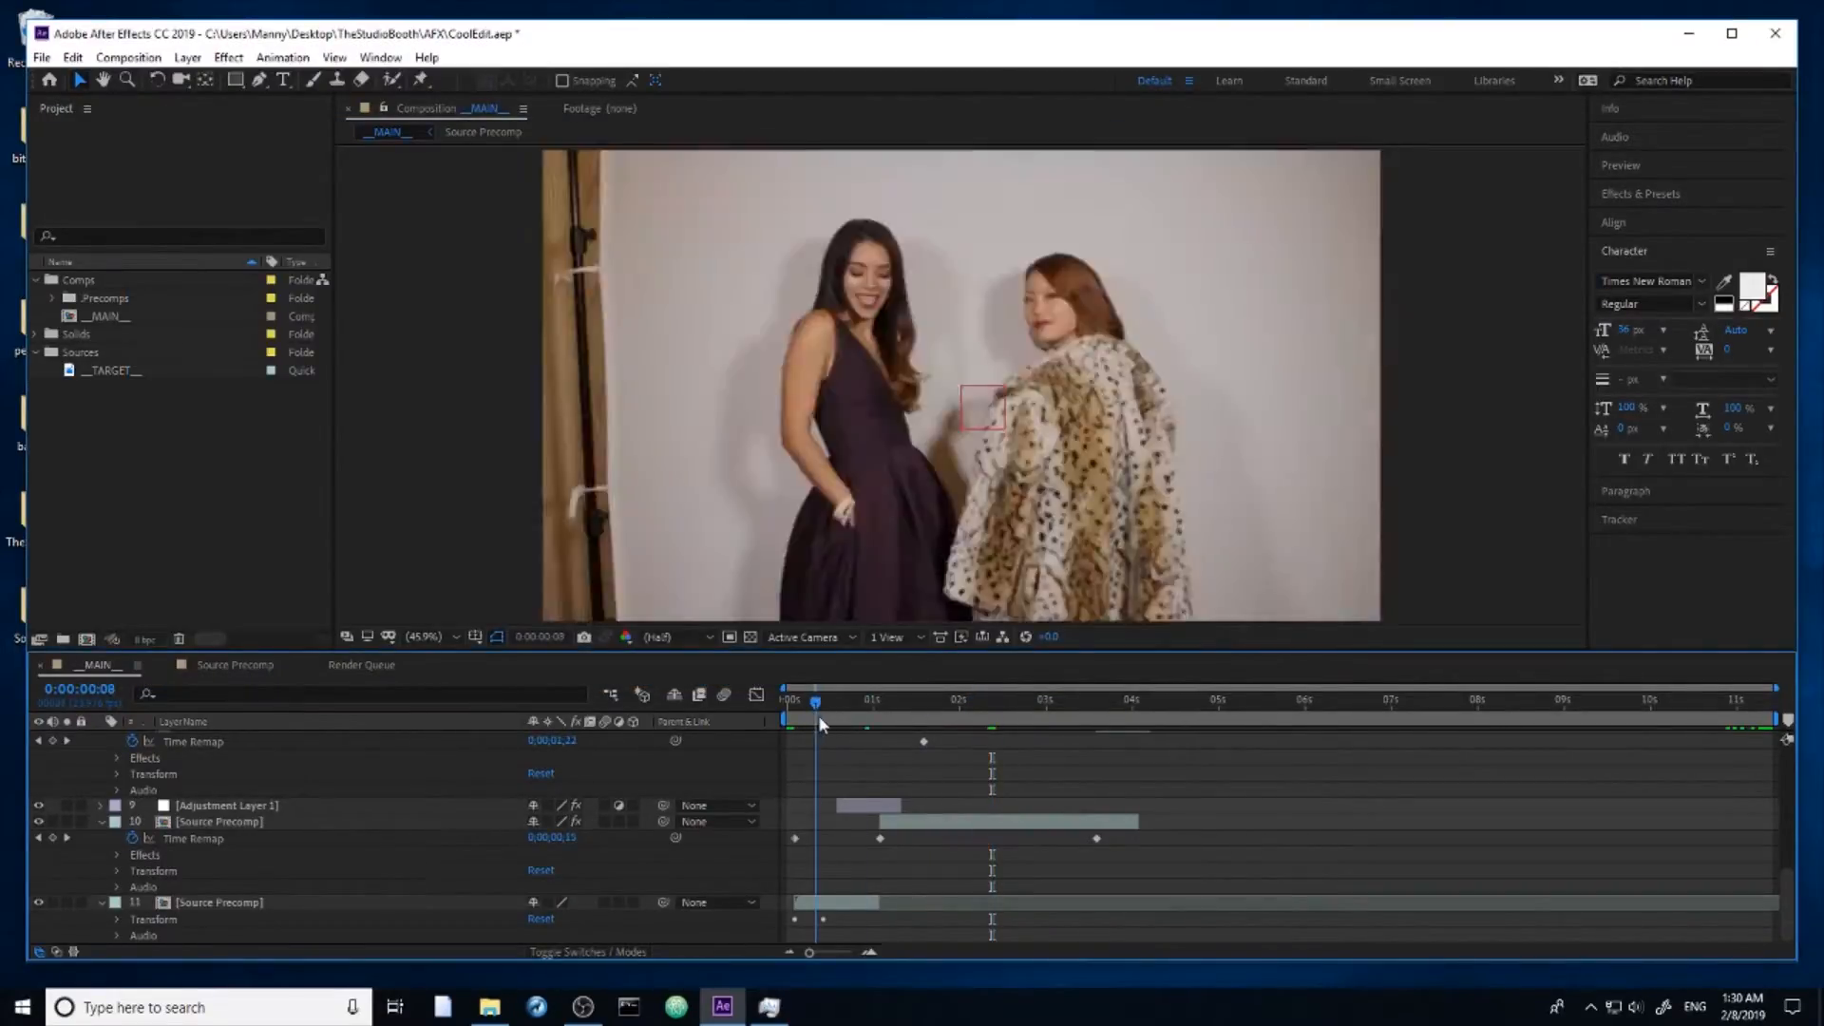
Step: Reveal the effects of the Source Precomp on layer 10 and turn off its Tint effect
{"action": "left_click", "coordinate": [1028, 824]}
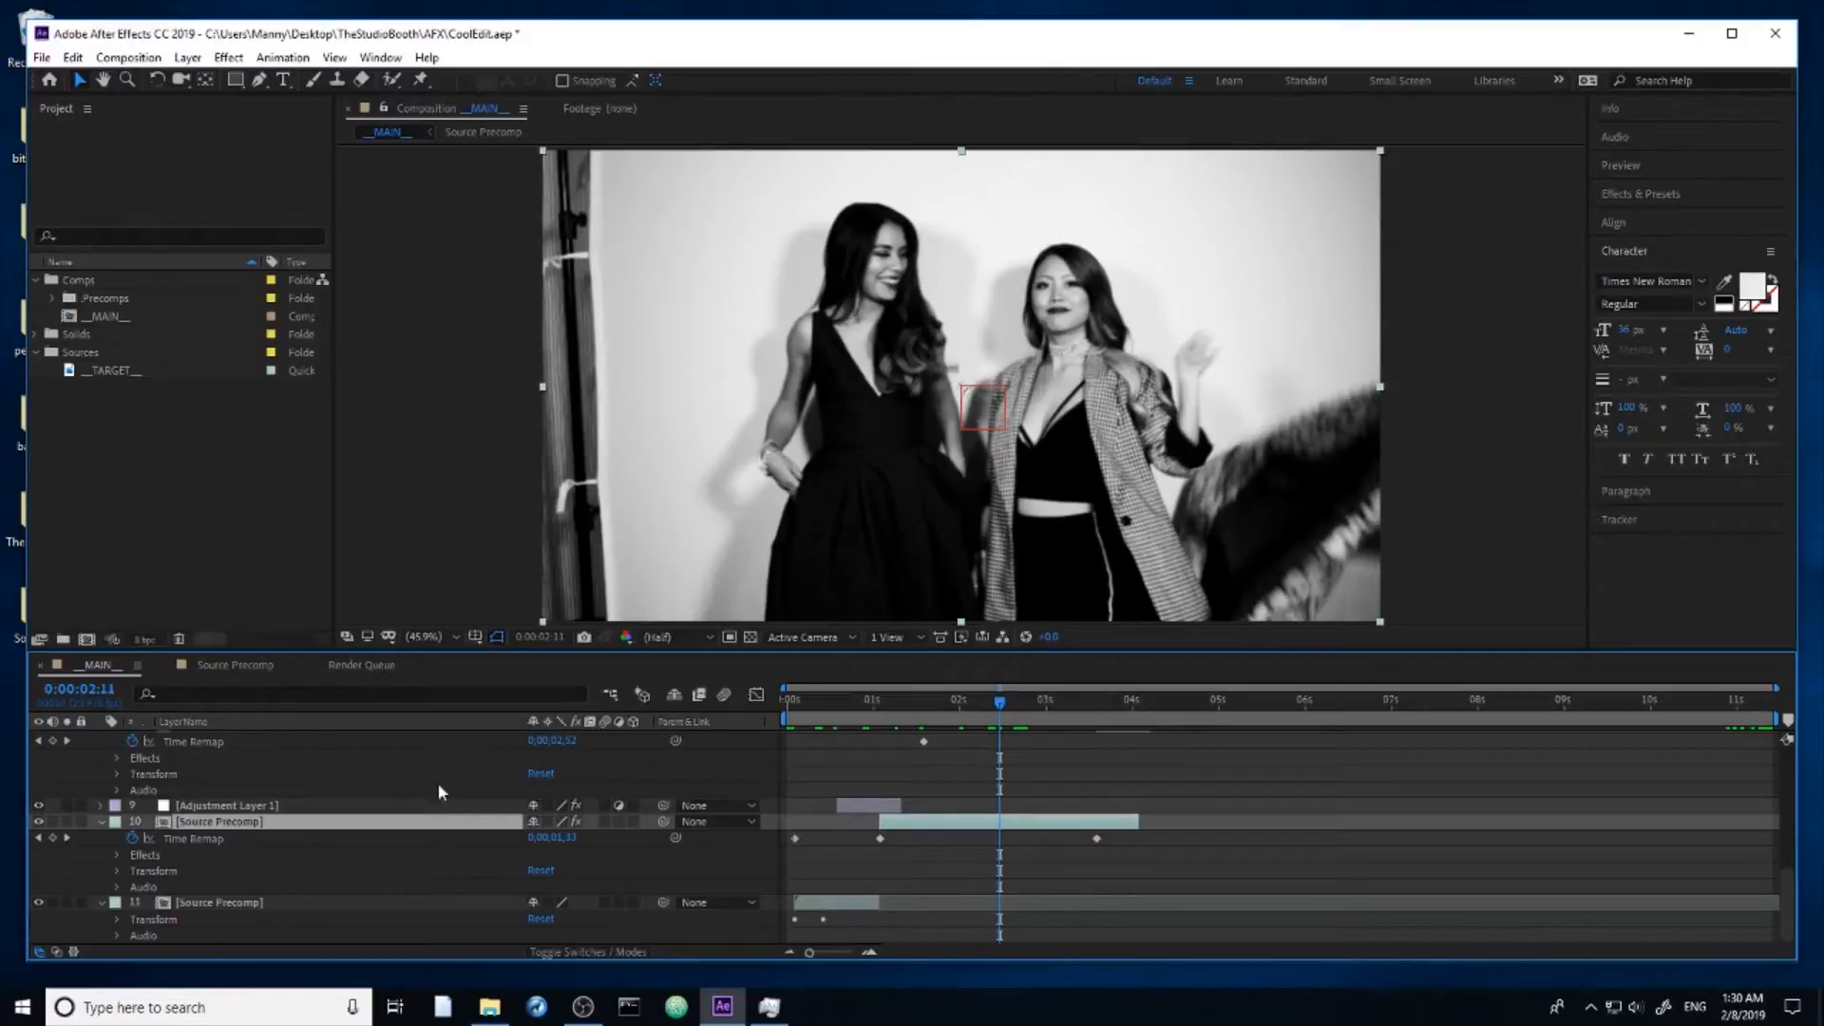
{"action": "key", "text": "e"}
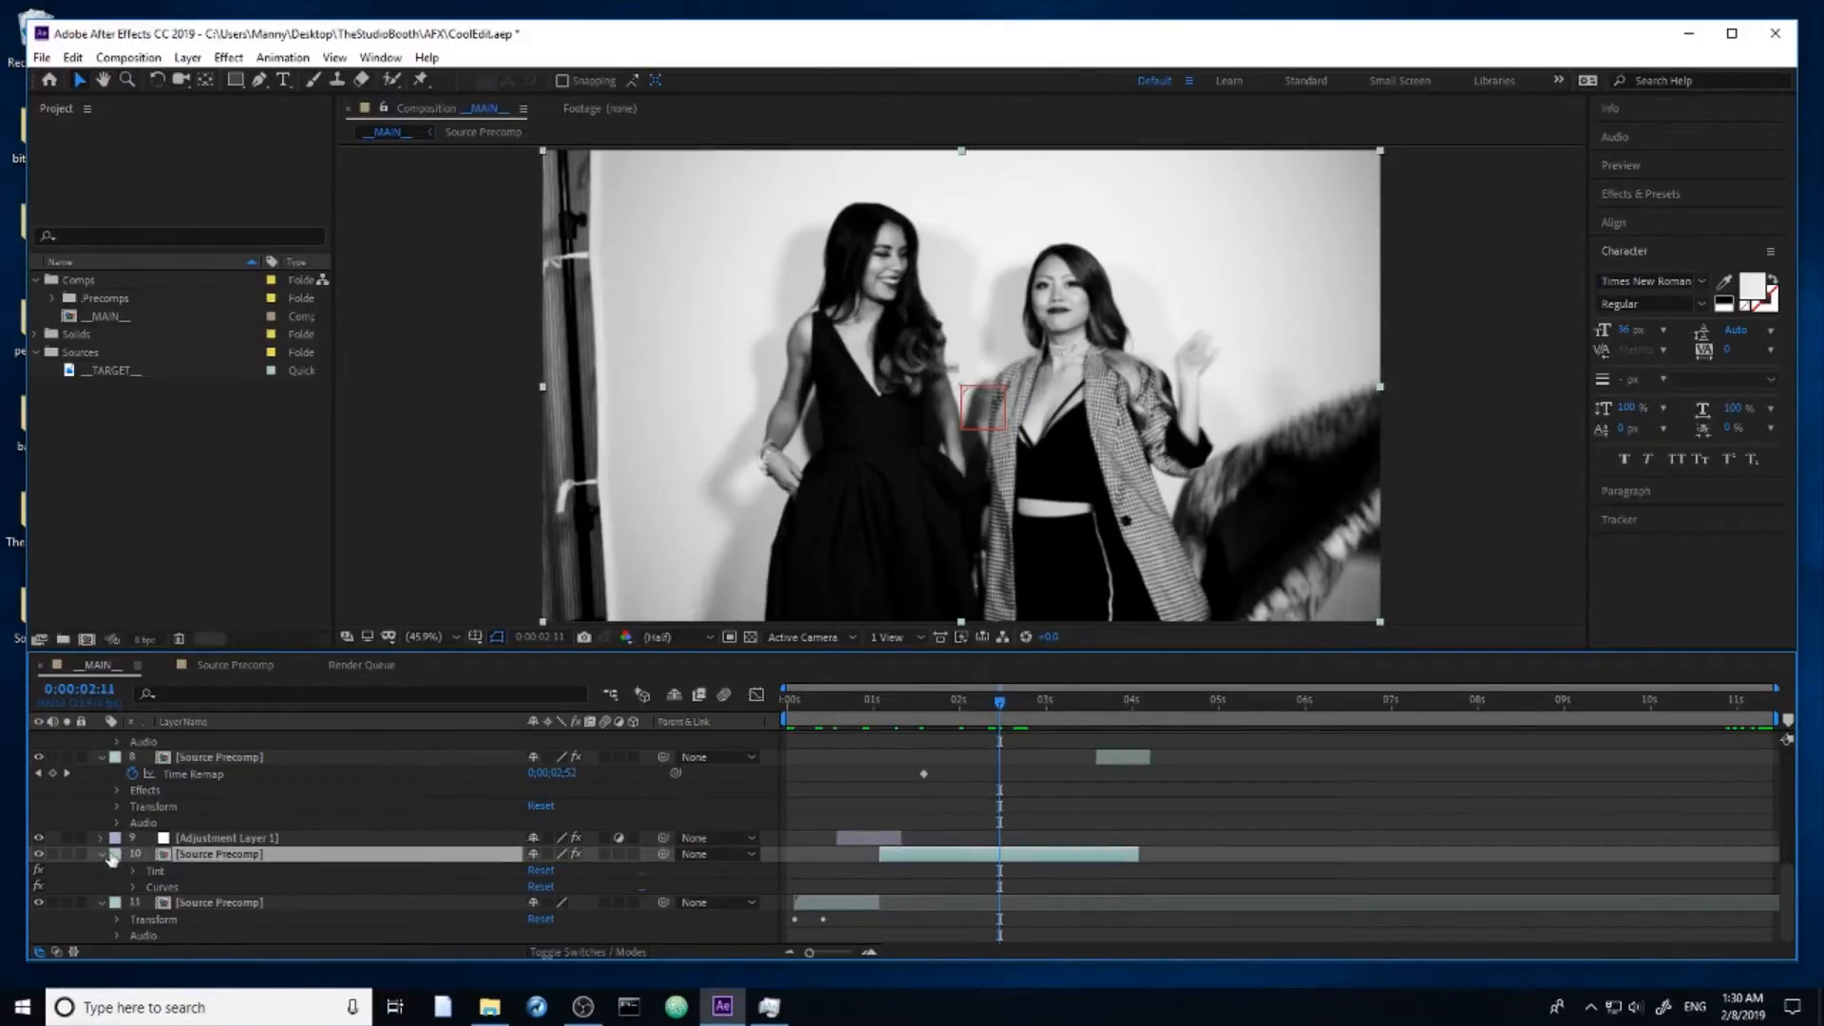
{"action": "left_click", "coordinate": [38, 870]}
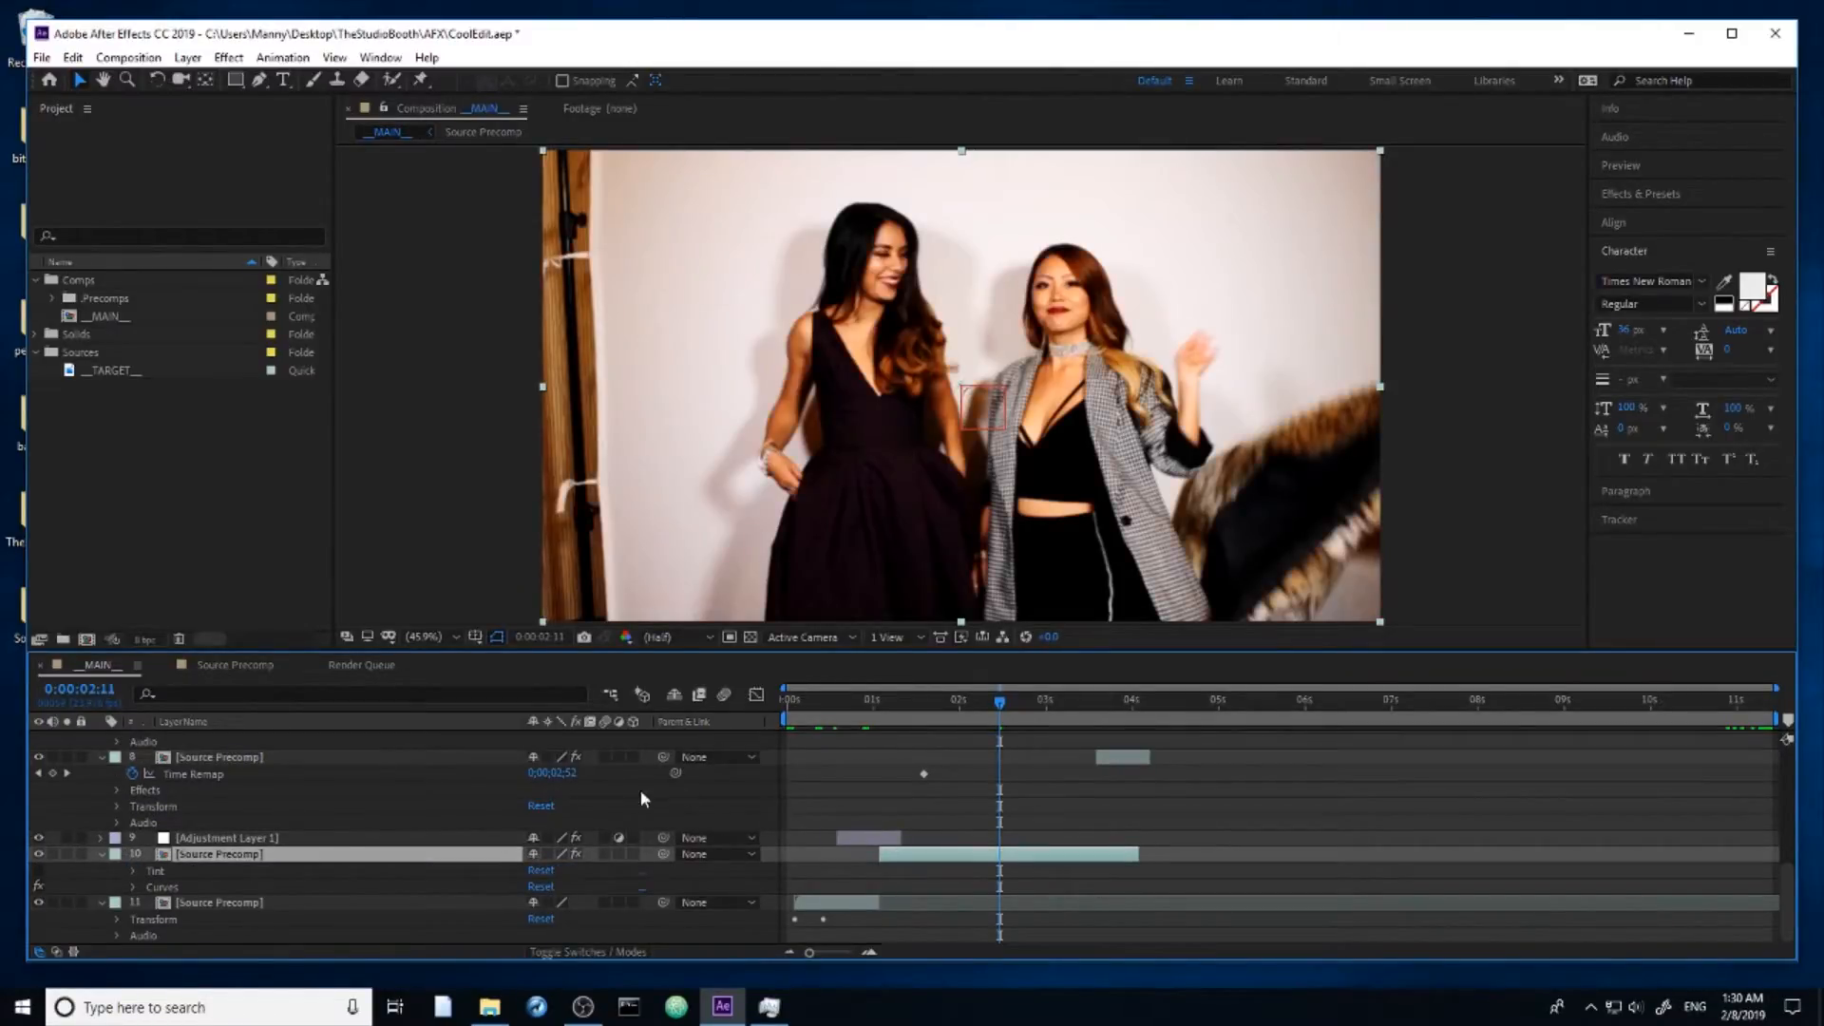
{"action": "left_click", "coordinate": [173, 872]}
Step: Raise the upper part of the RGB curve in layer 10's Curves effect to brighten the highlights and increase contrast
{"action": "left_click", "coordinate": [179, 887]}
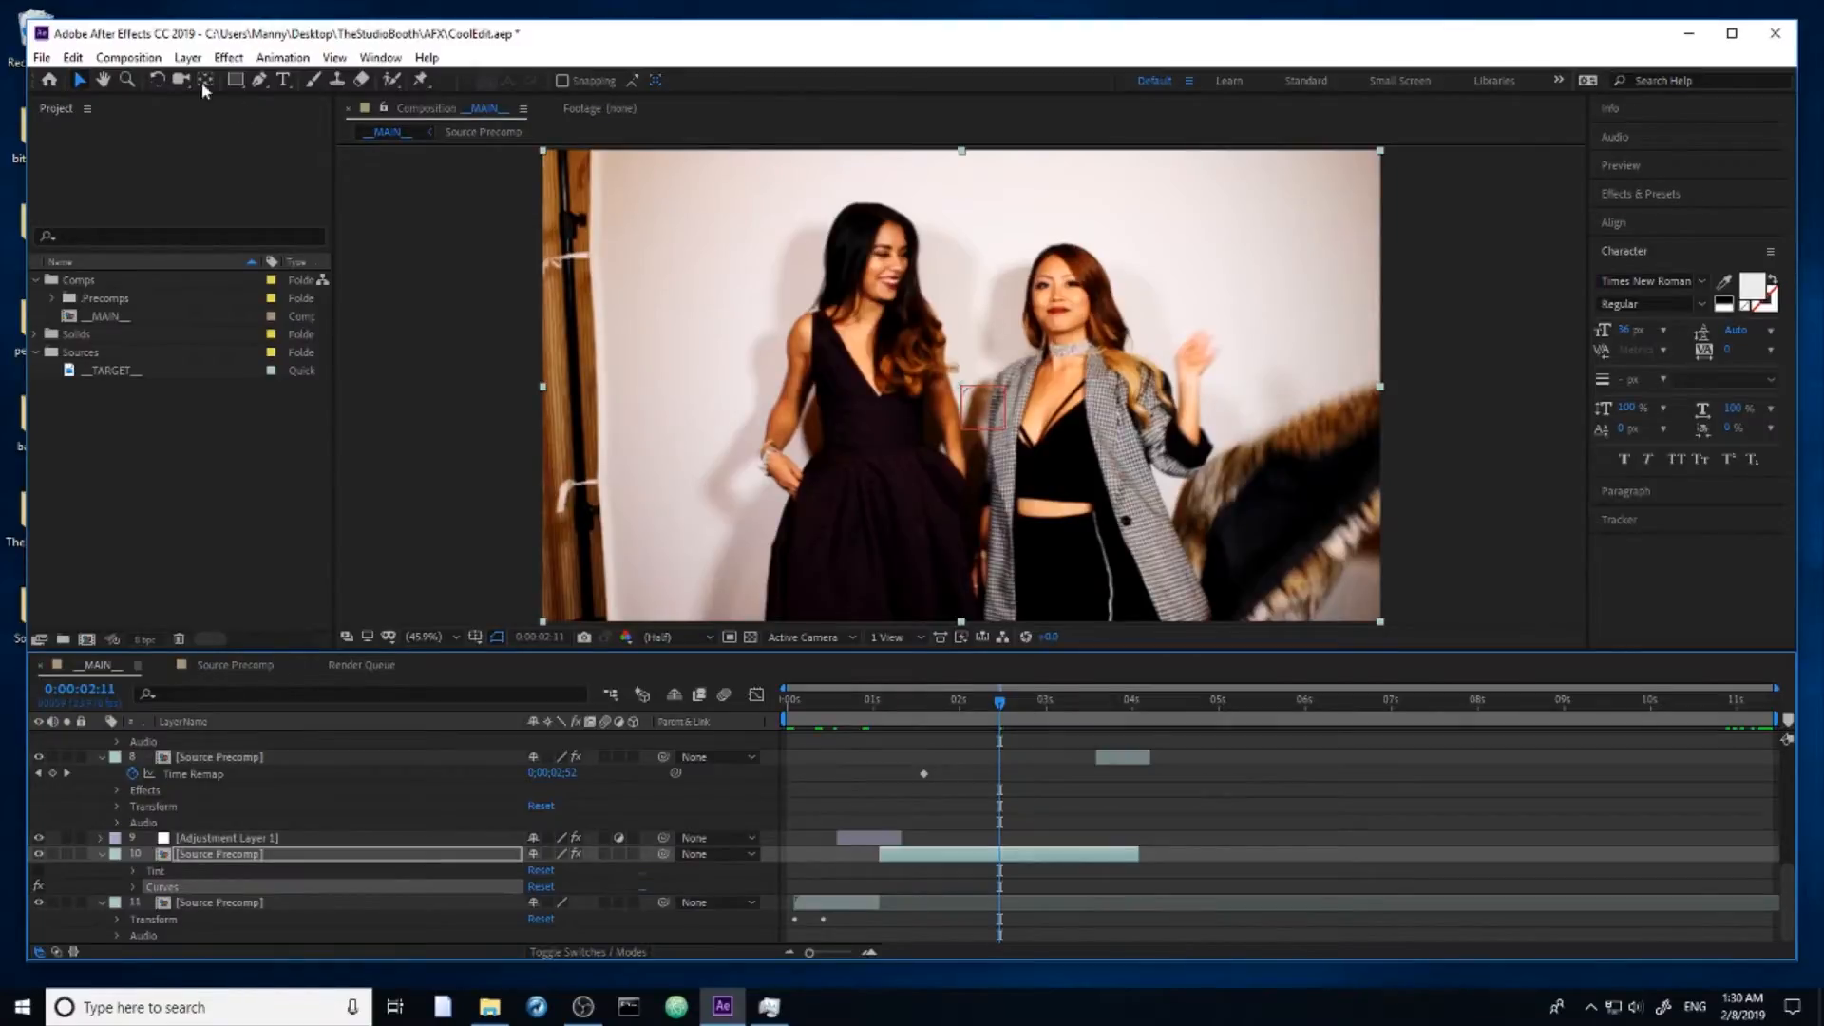
{"action": "key", "text": "F3"}
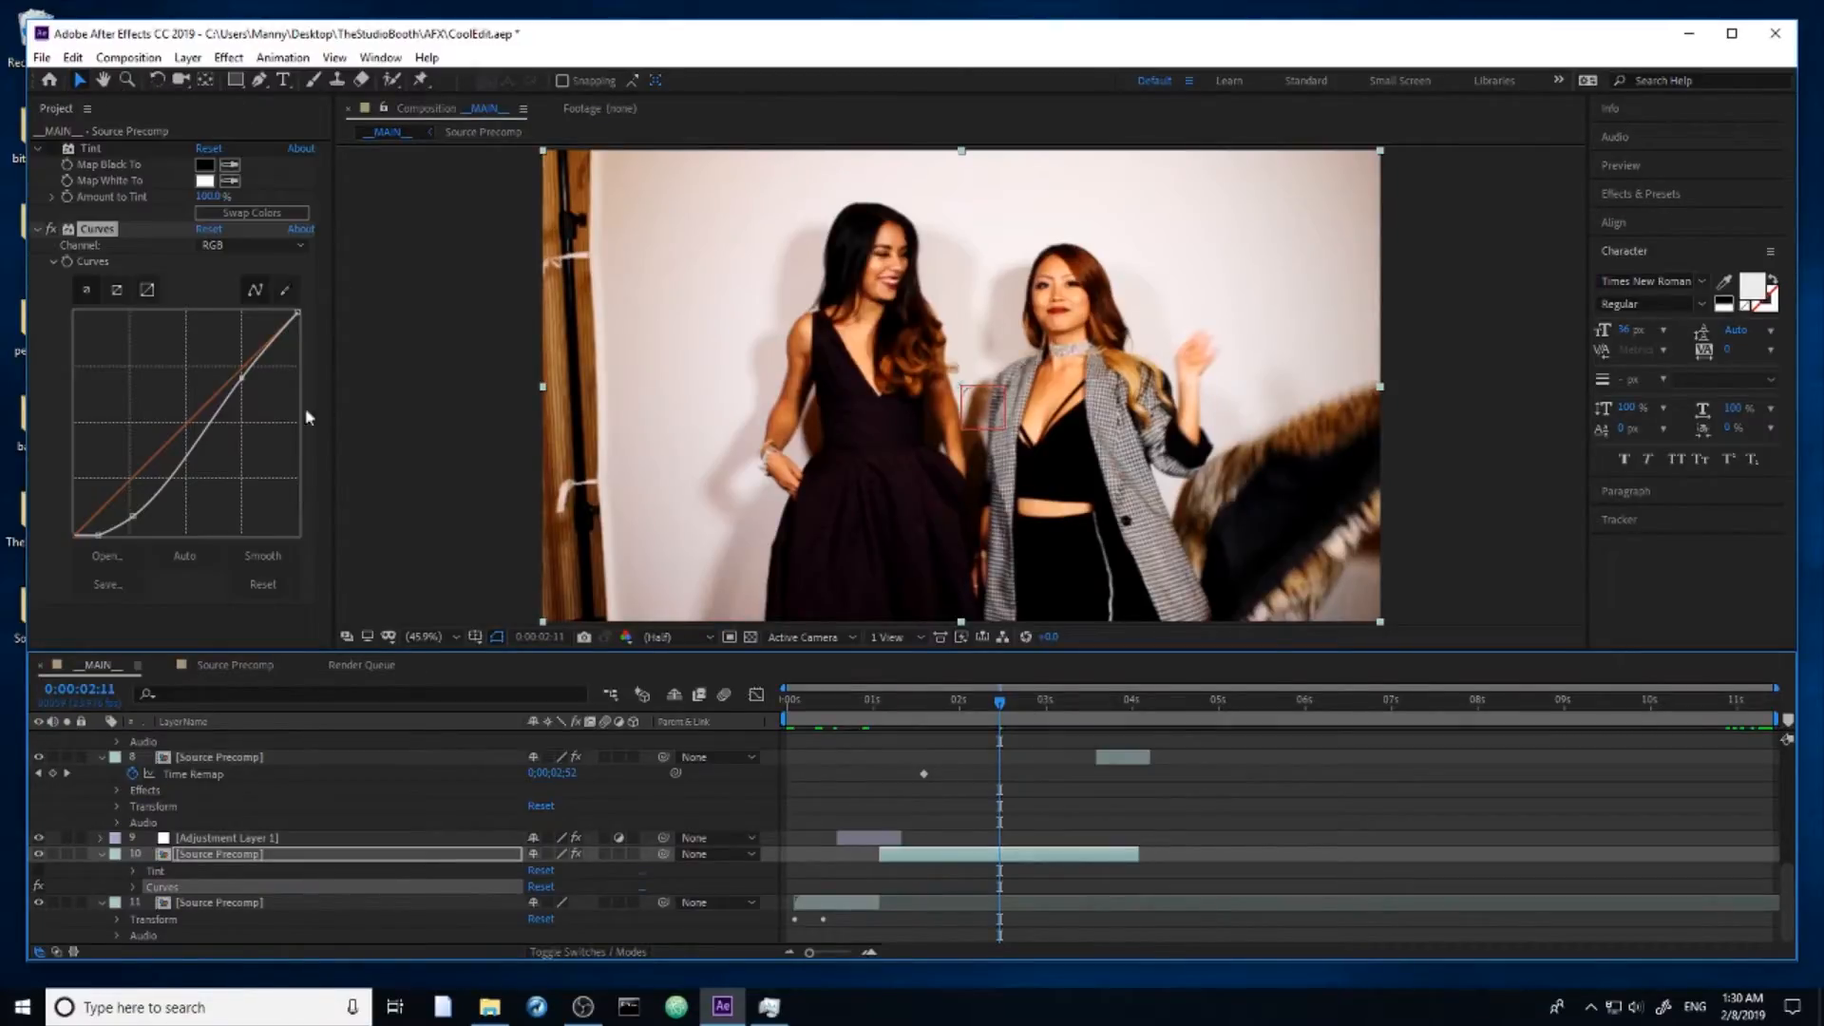
{"action": "left_click_drag", "start_coordinate": [243, 379], "coordinate": [201, 376]}
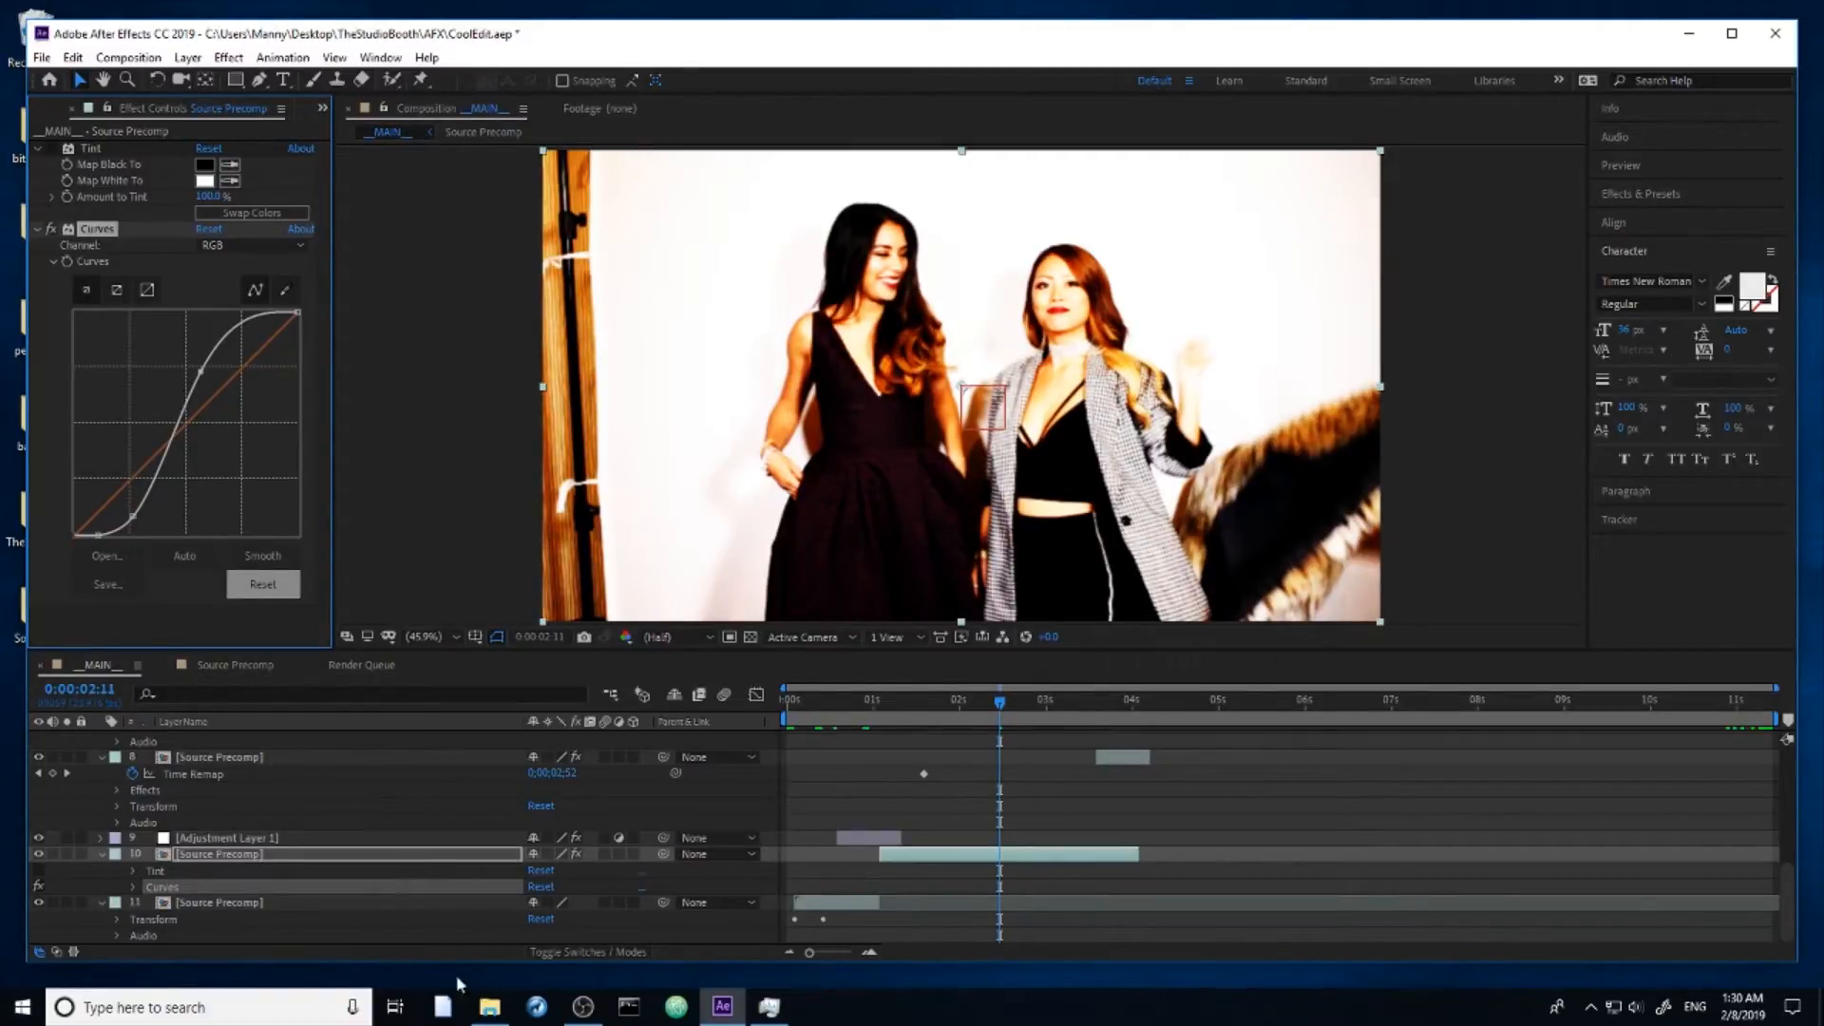
Step: Switch to File Explorer and paste the copied 120117_Ebony_0037.MOV into Event > imports again
{"action": "left_click", "coordinate": [489, 1007]}
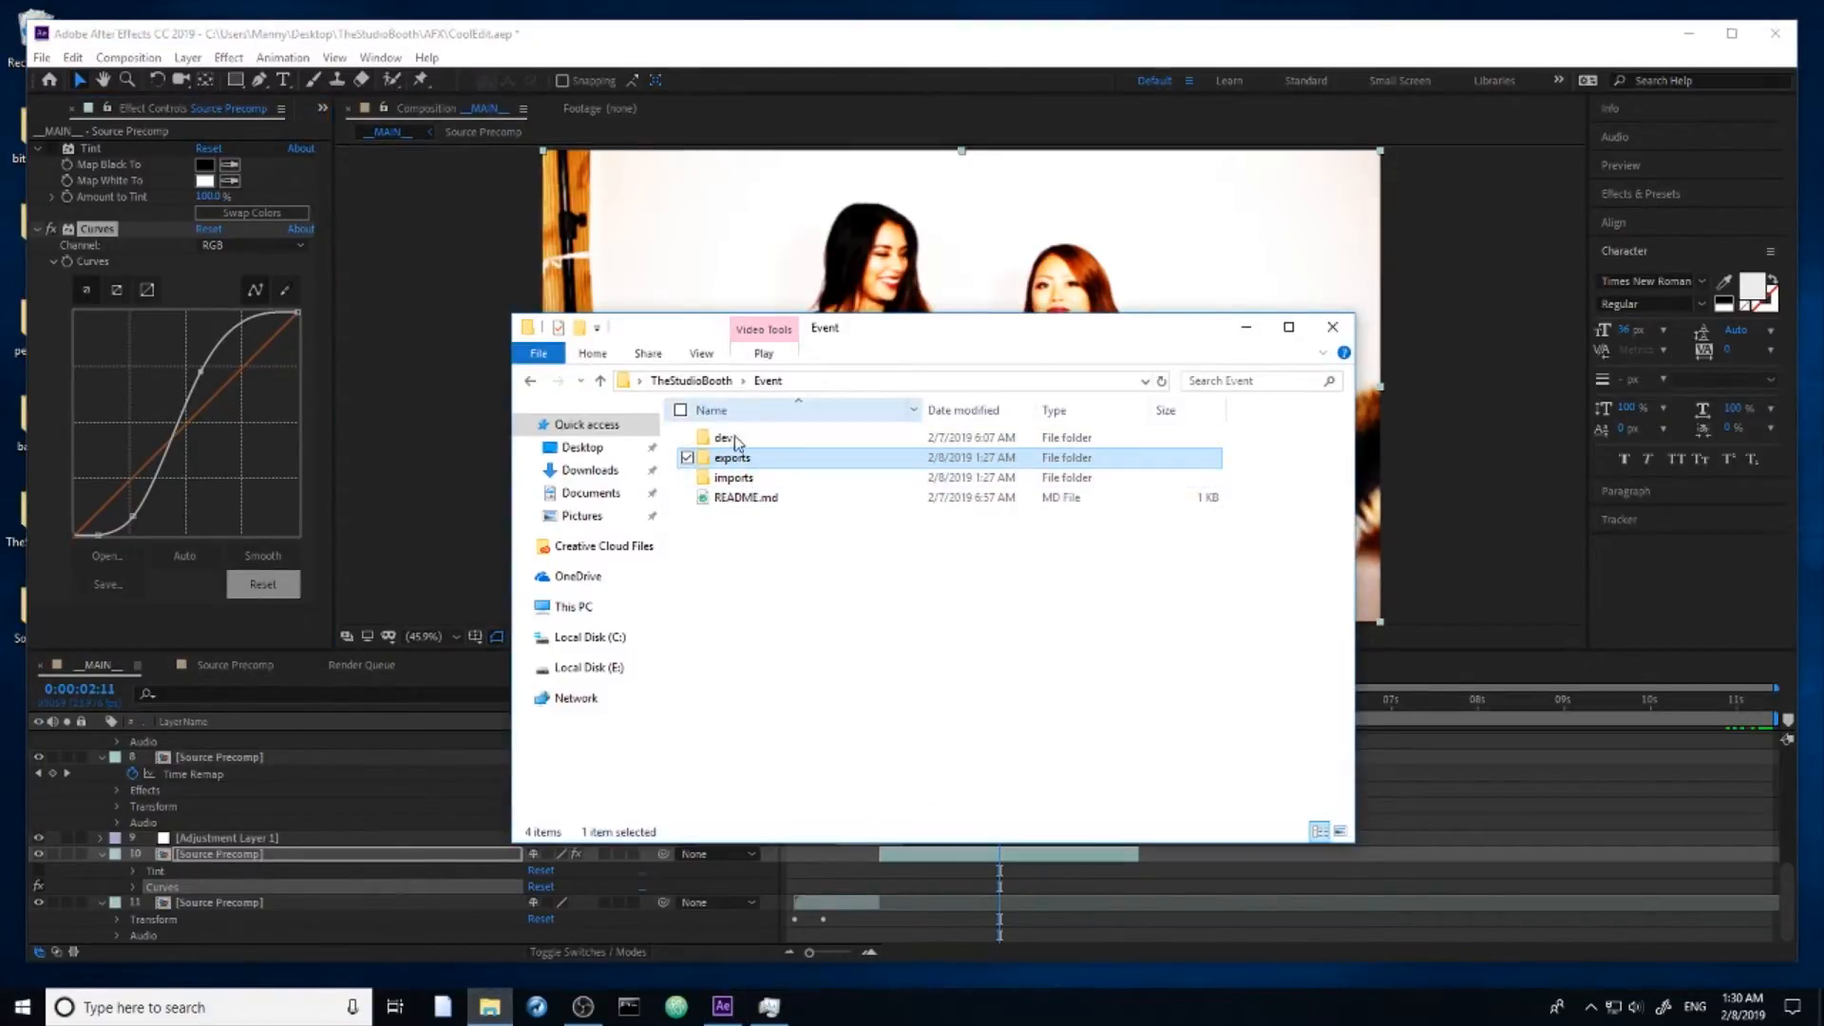
{"action": "double_click", "coordinate": [741, 478]}
{"action": "right_click", "coordinate": [810, 563]}
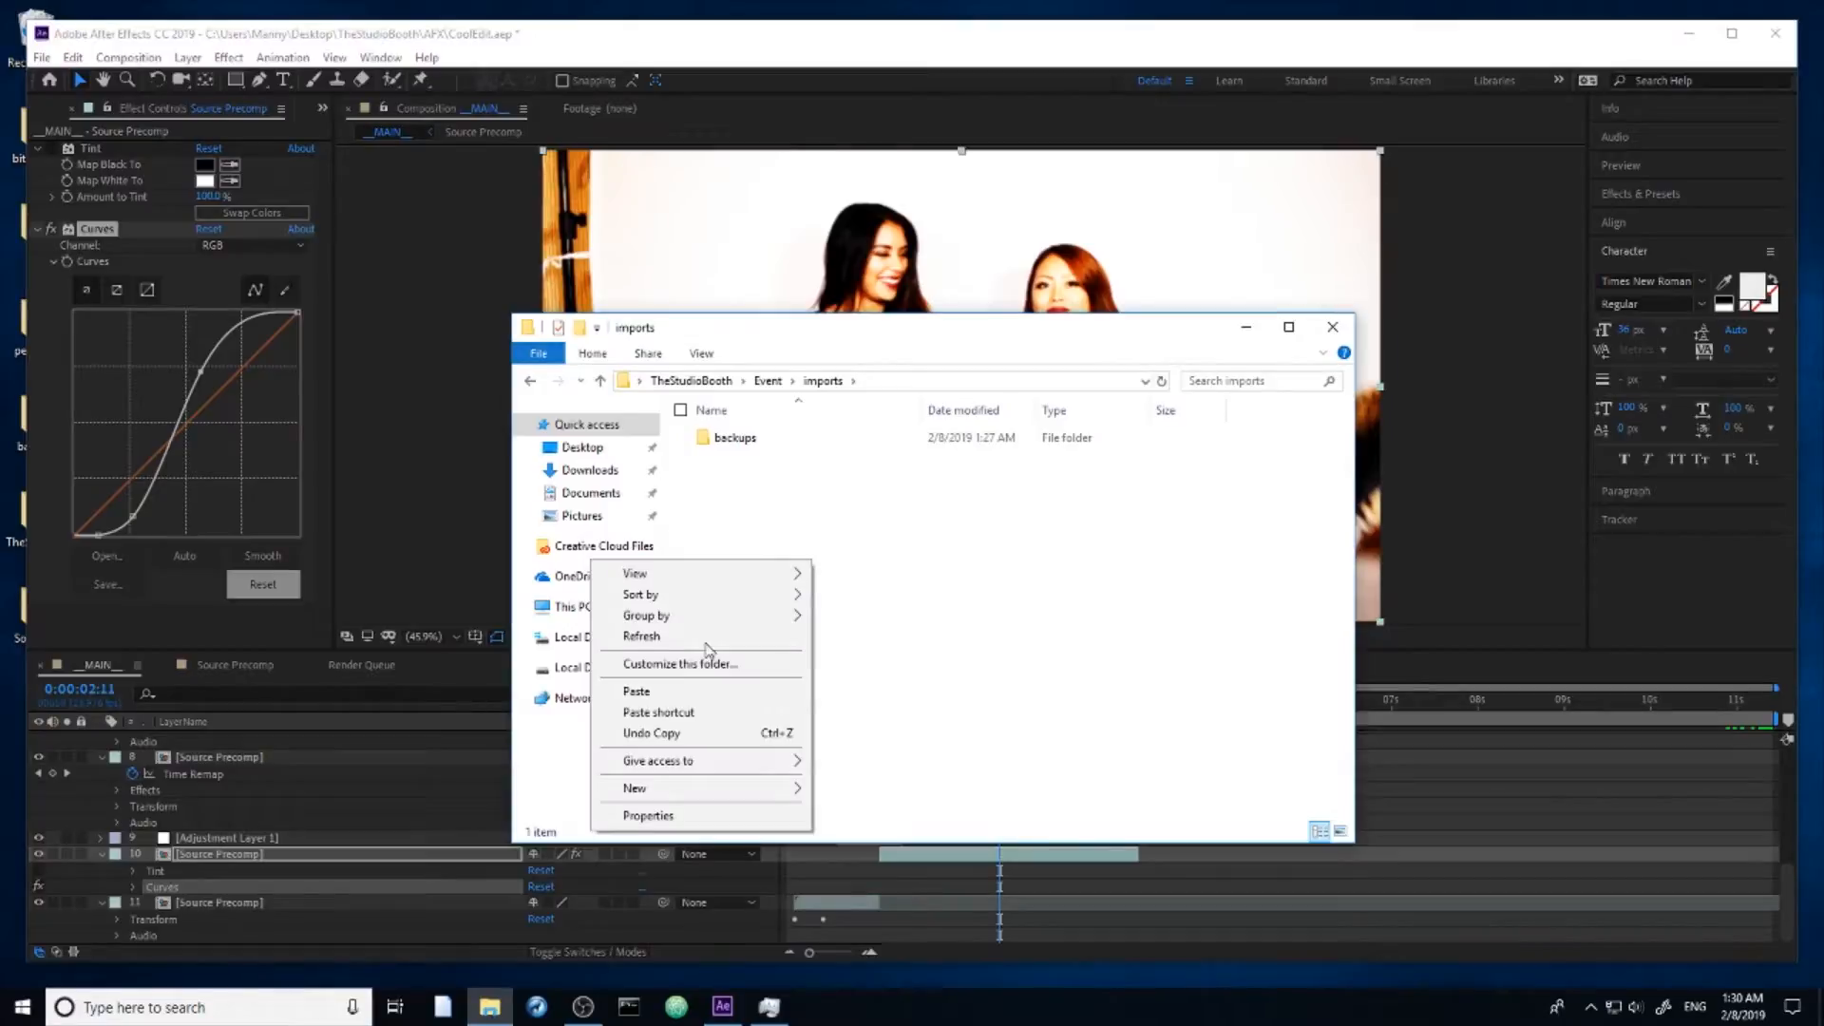
{"action": "left_click", "coordinate": [665, 691]}
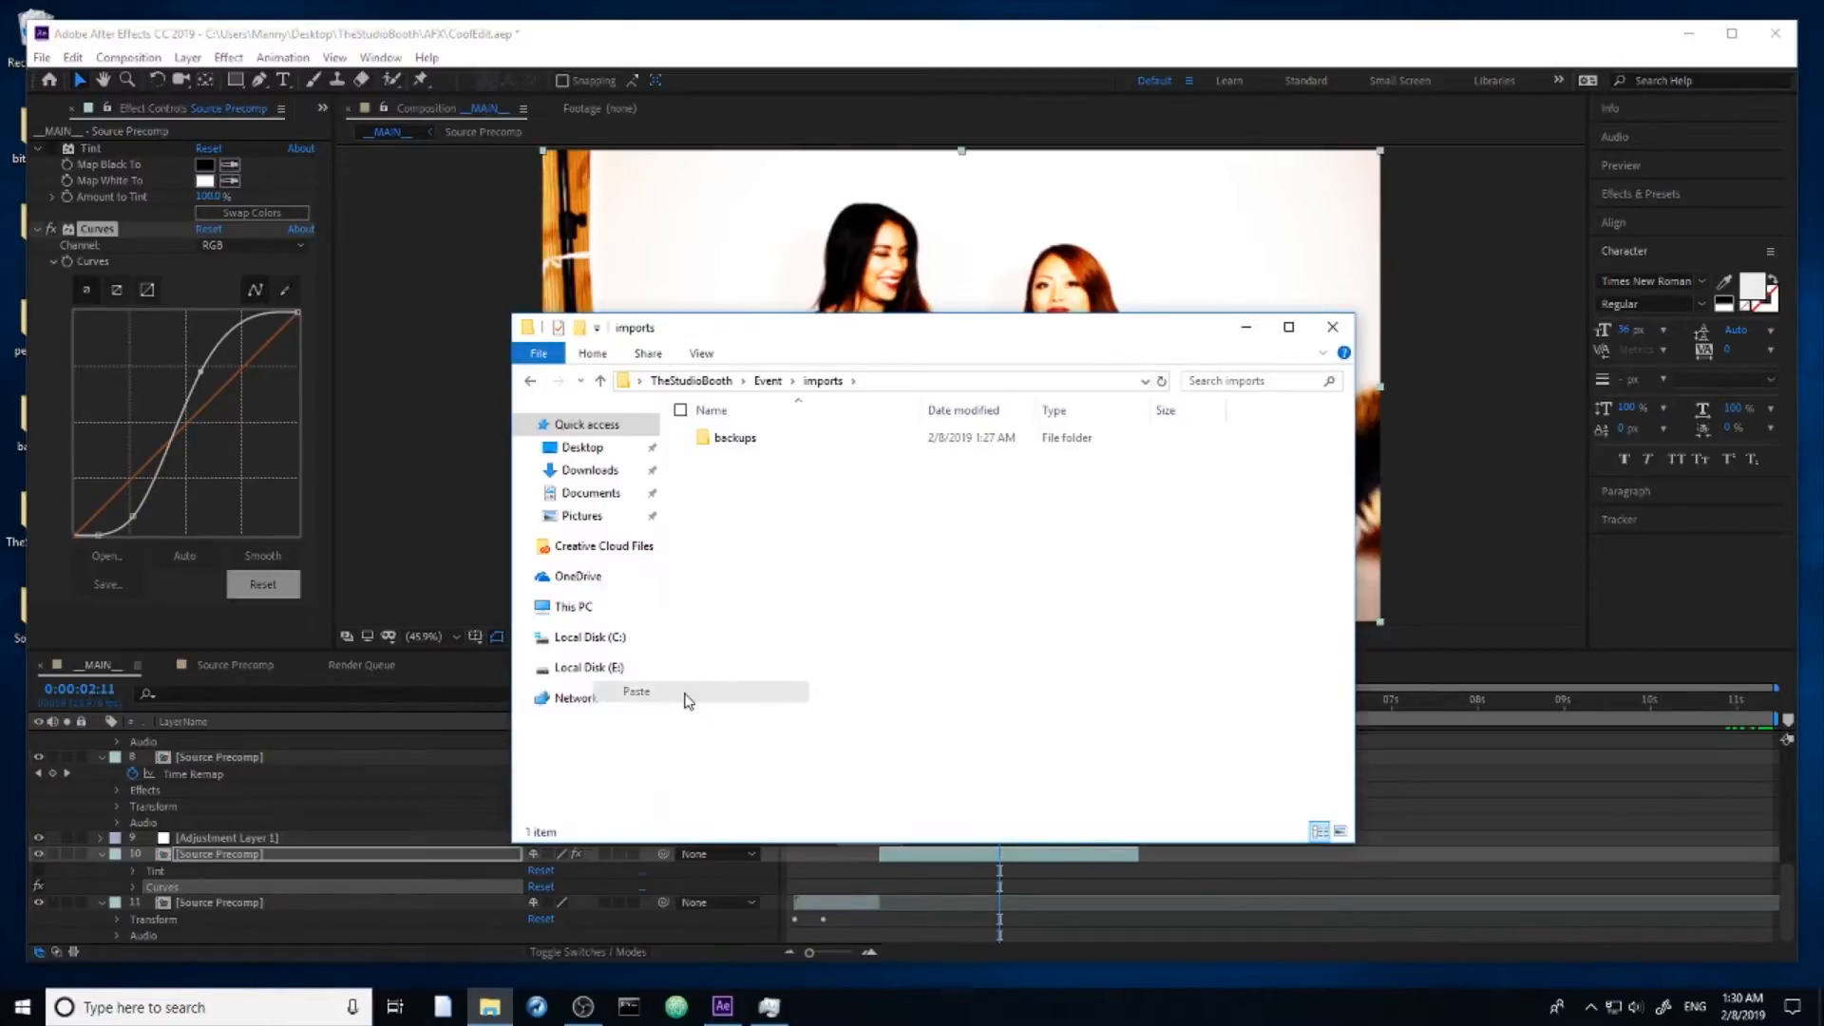
Step: Allow the queued After Effects render to overwrite the existing output, and play the rendered 120117_Ebony_0037.mov from Event > exports
{"action": "left_click", "coordinate": [891, 705]}
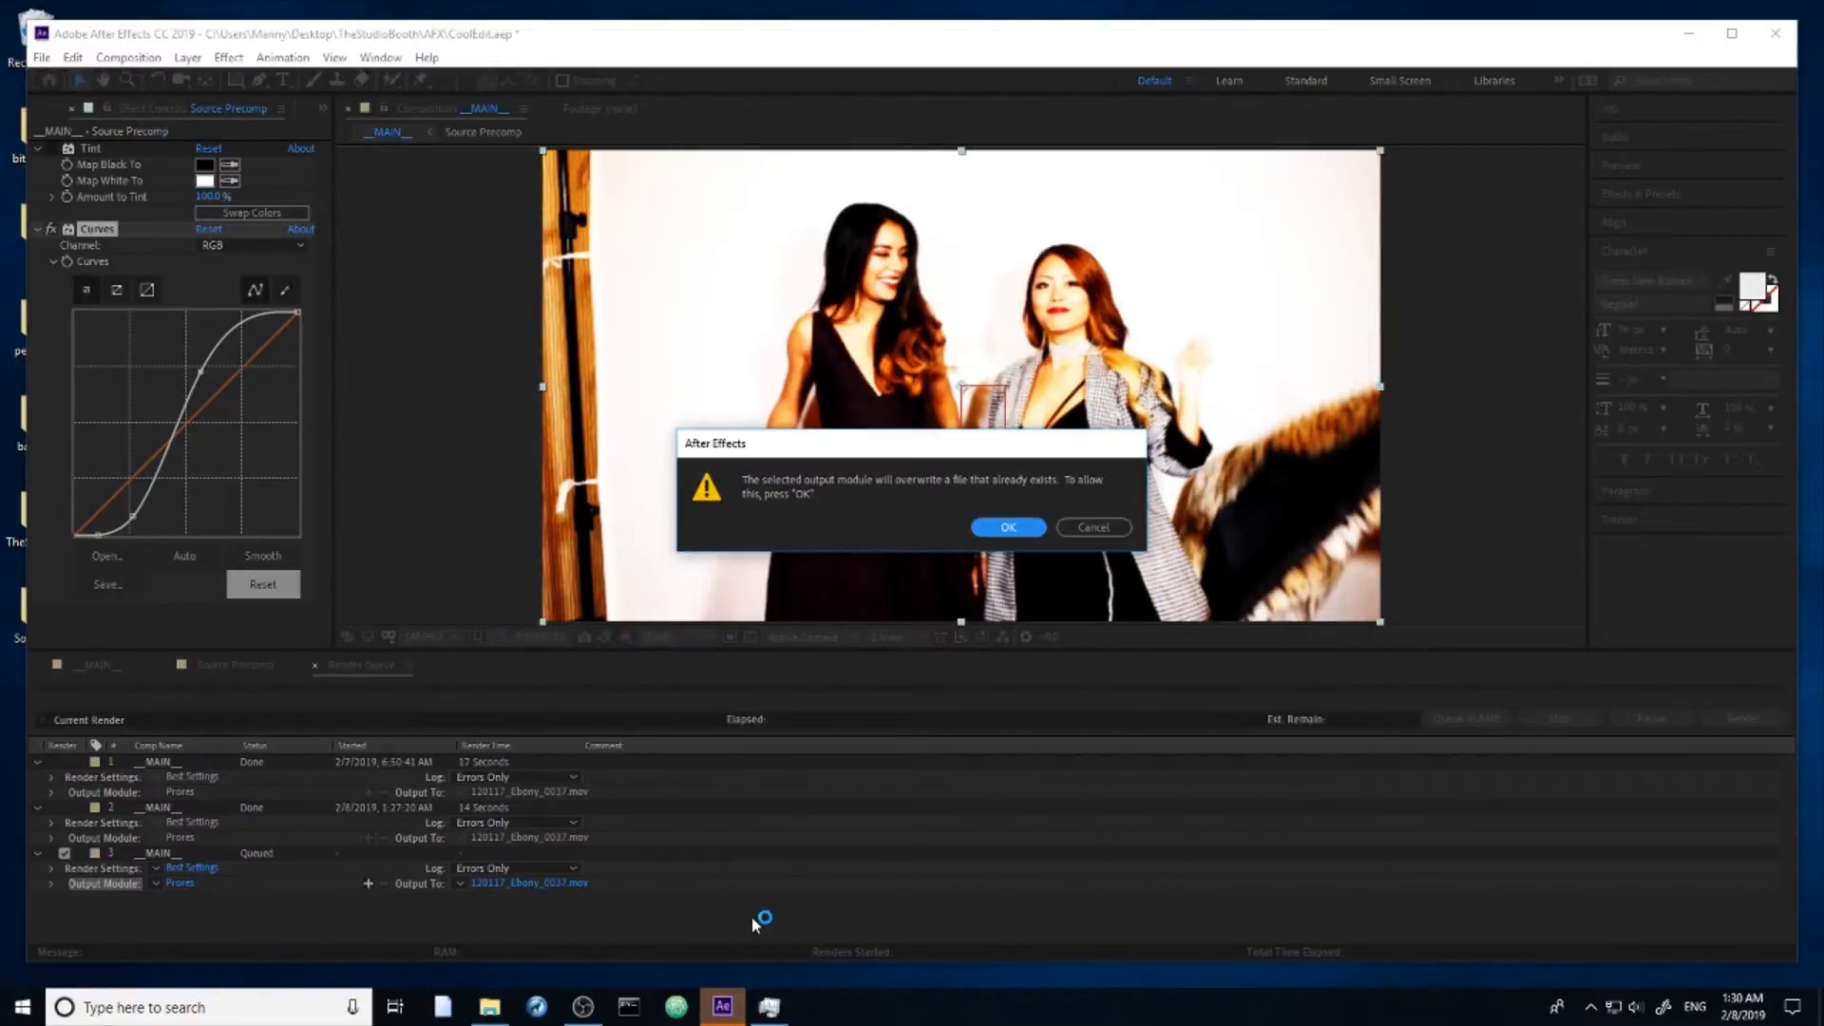
{"action": "left_click", "coordinate": [1008, 528]}
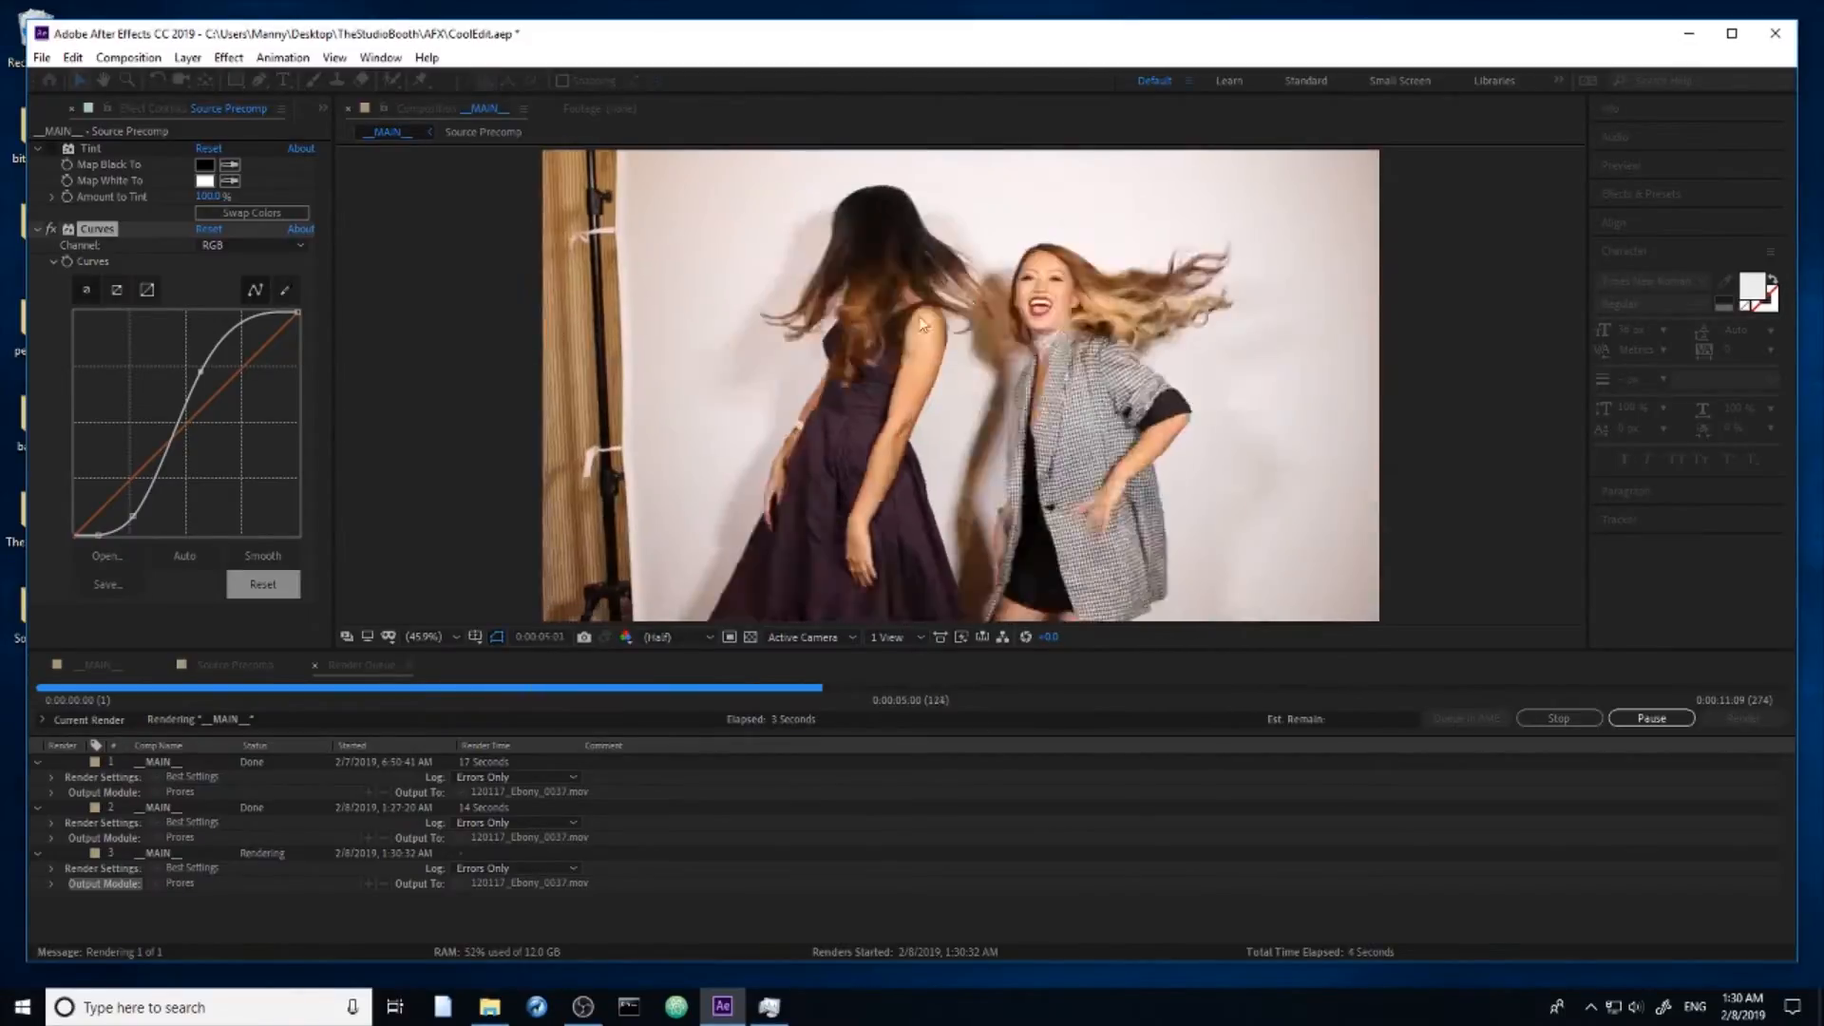
{"action": "left_click", "coordinate": [489, 1007]}
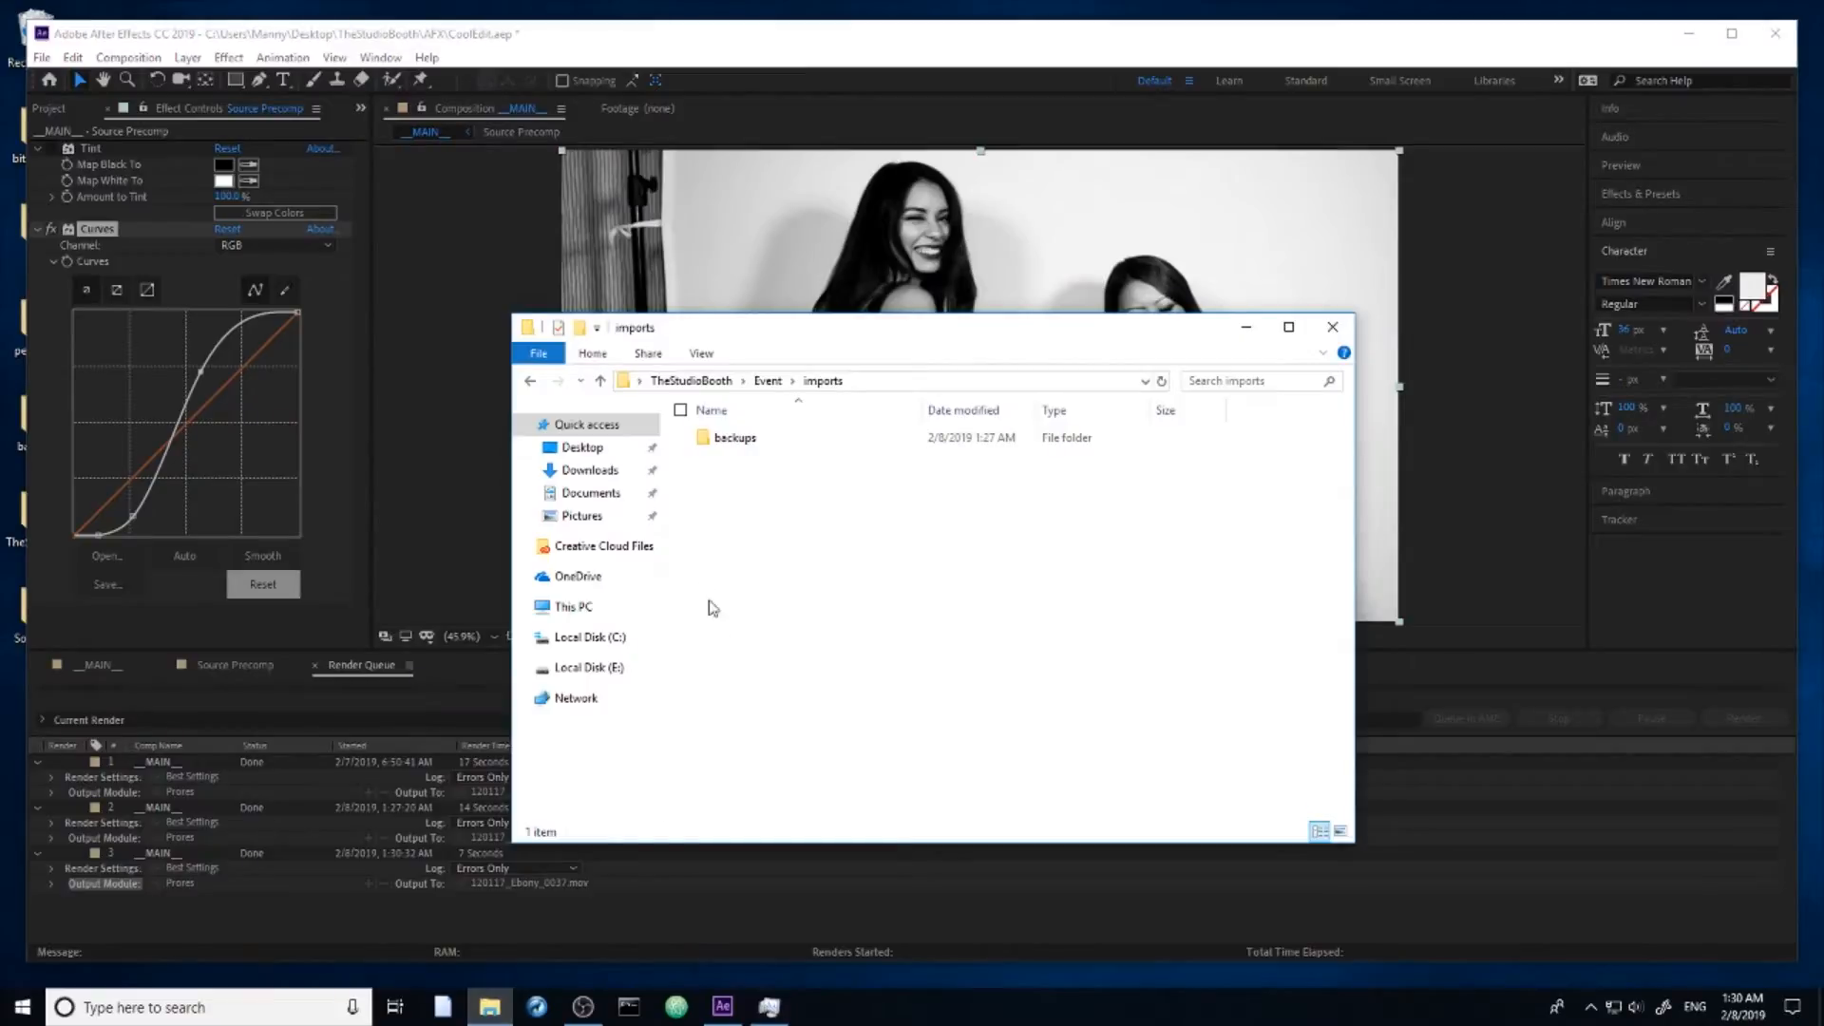
{"action": "left_click", "coordinate": [768, 380]}
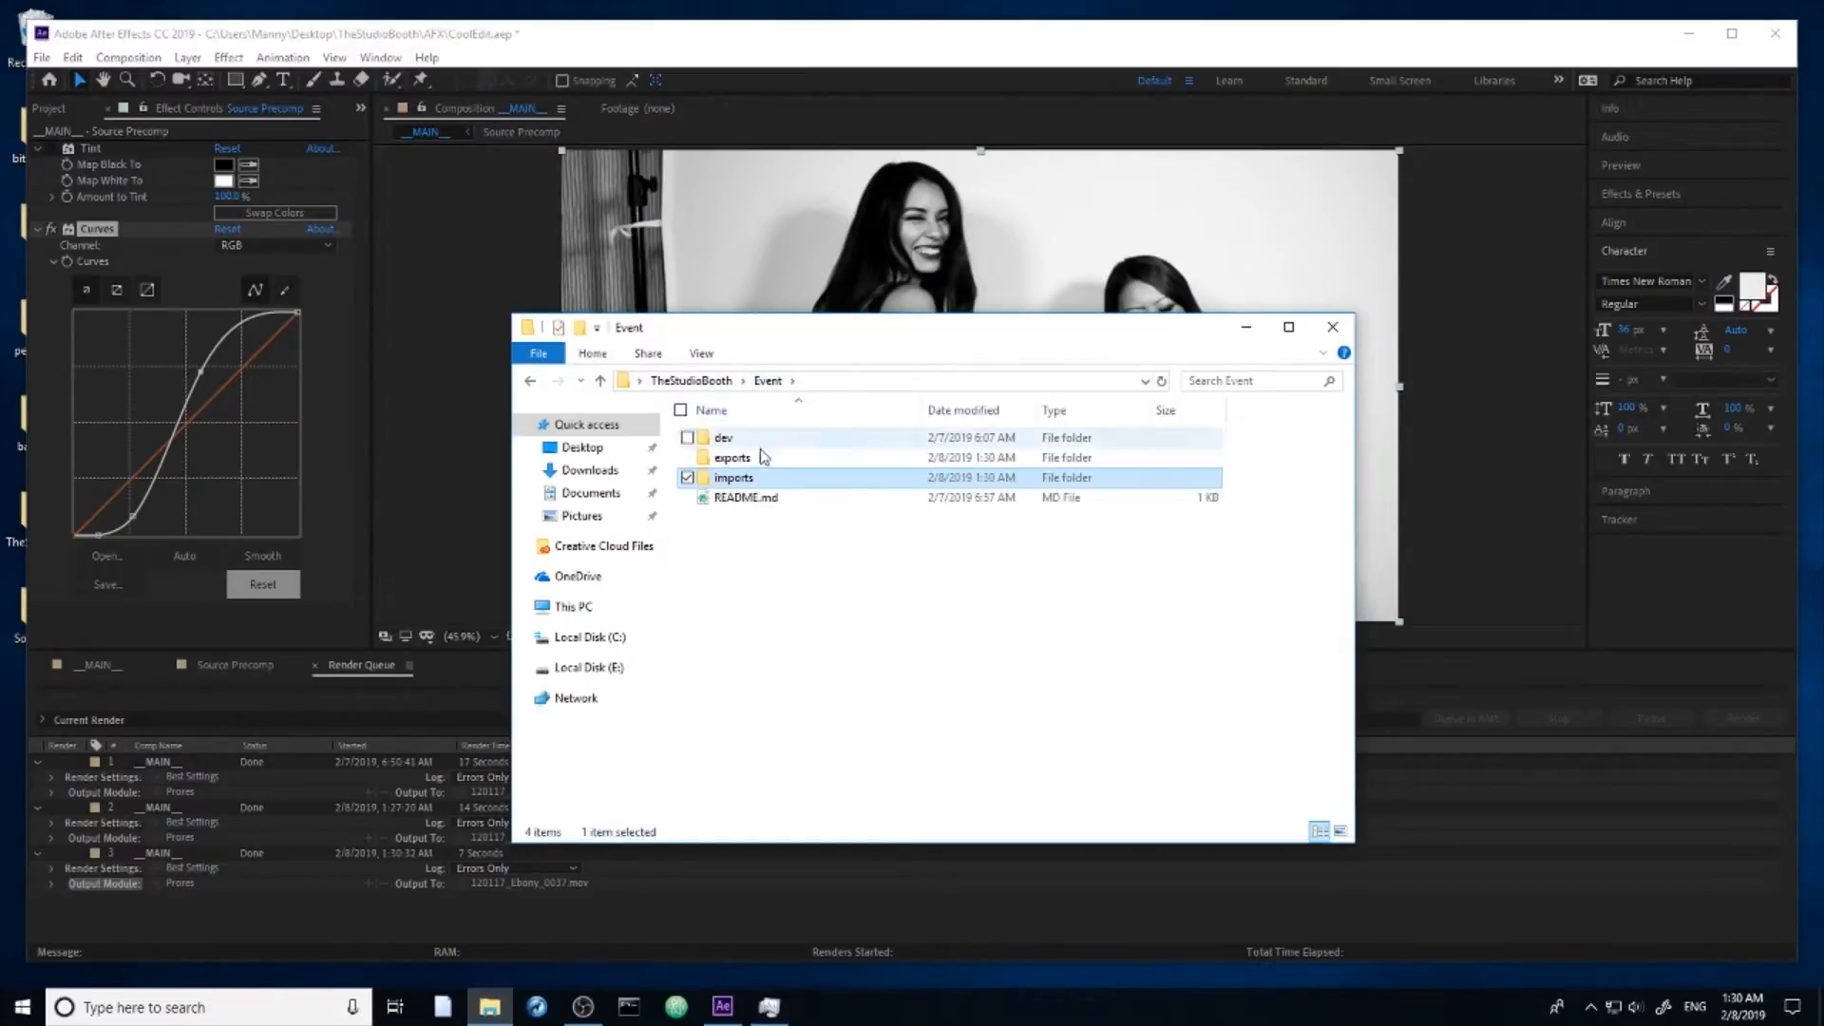
{"action": "double_click", "coordinate": [757, 460]}
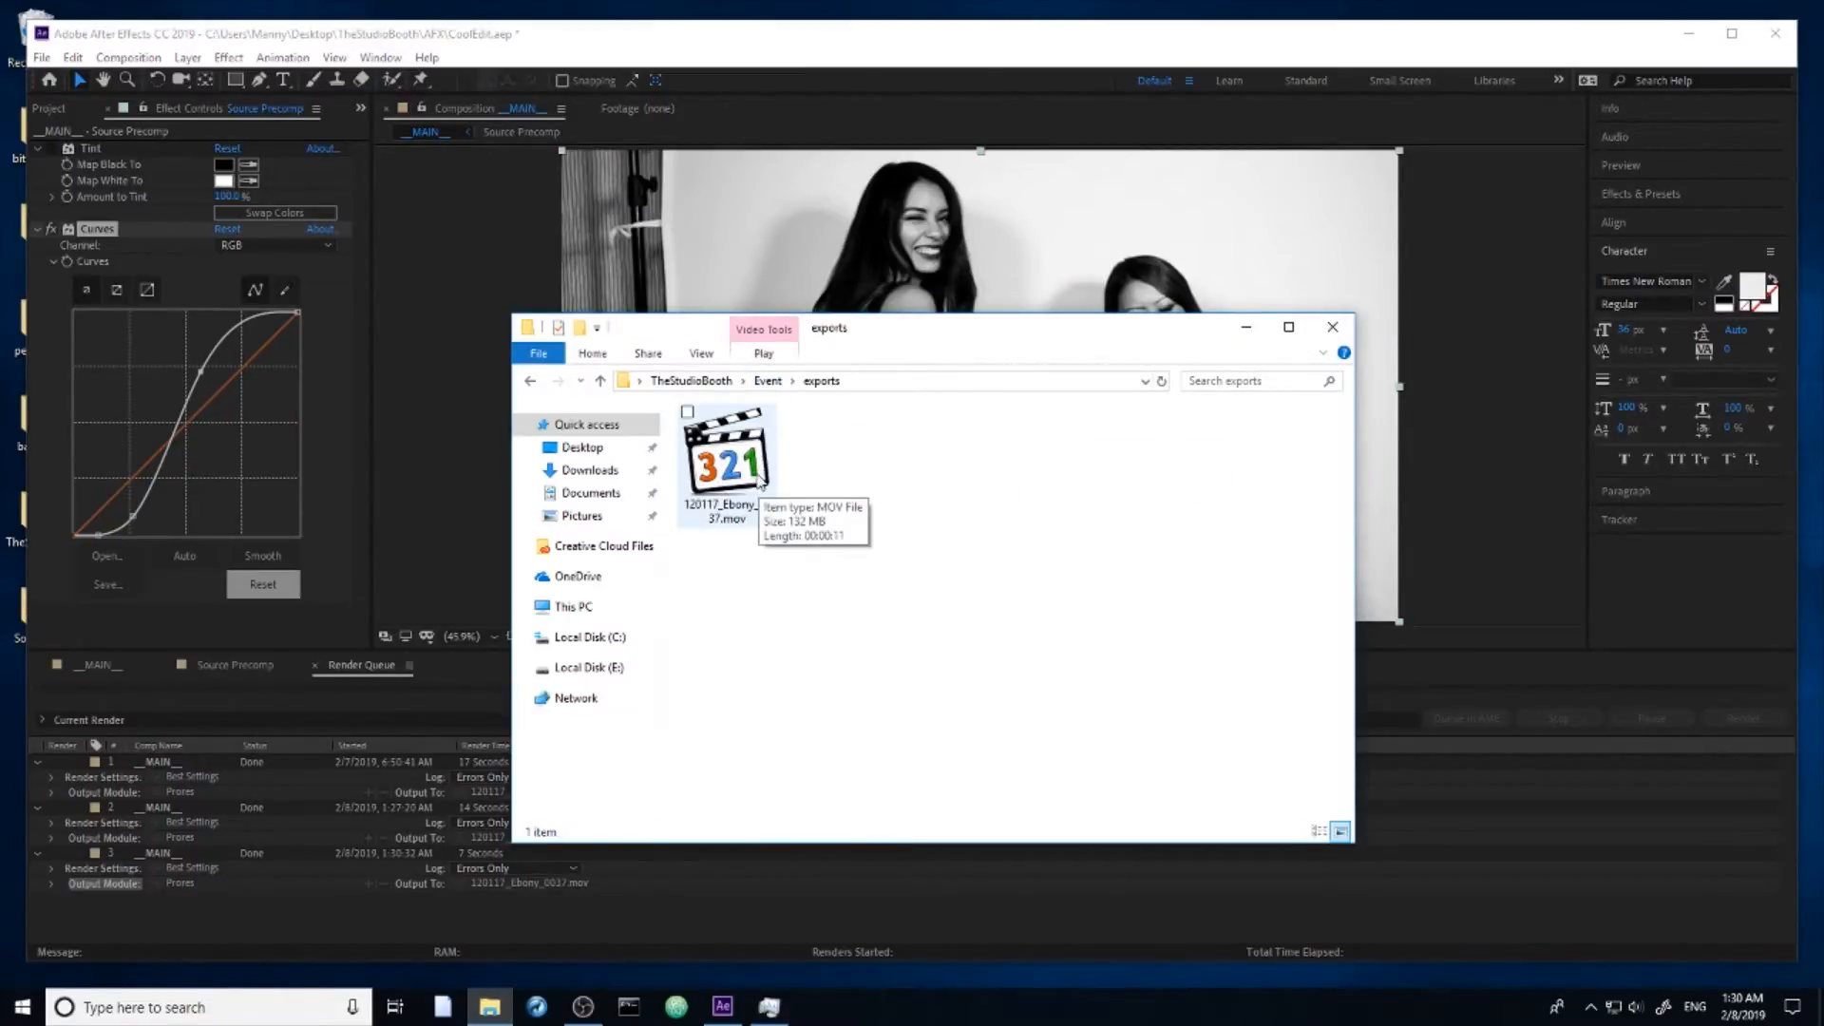
{"action": "left_click", "coordinate": [757, 472]}
{"action": "double_click", "coordinate": [757, 472]}
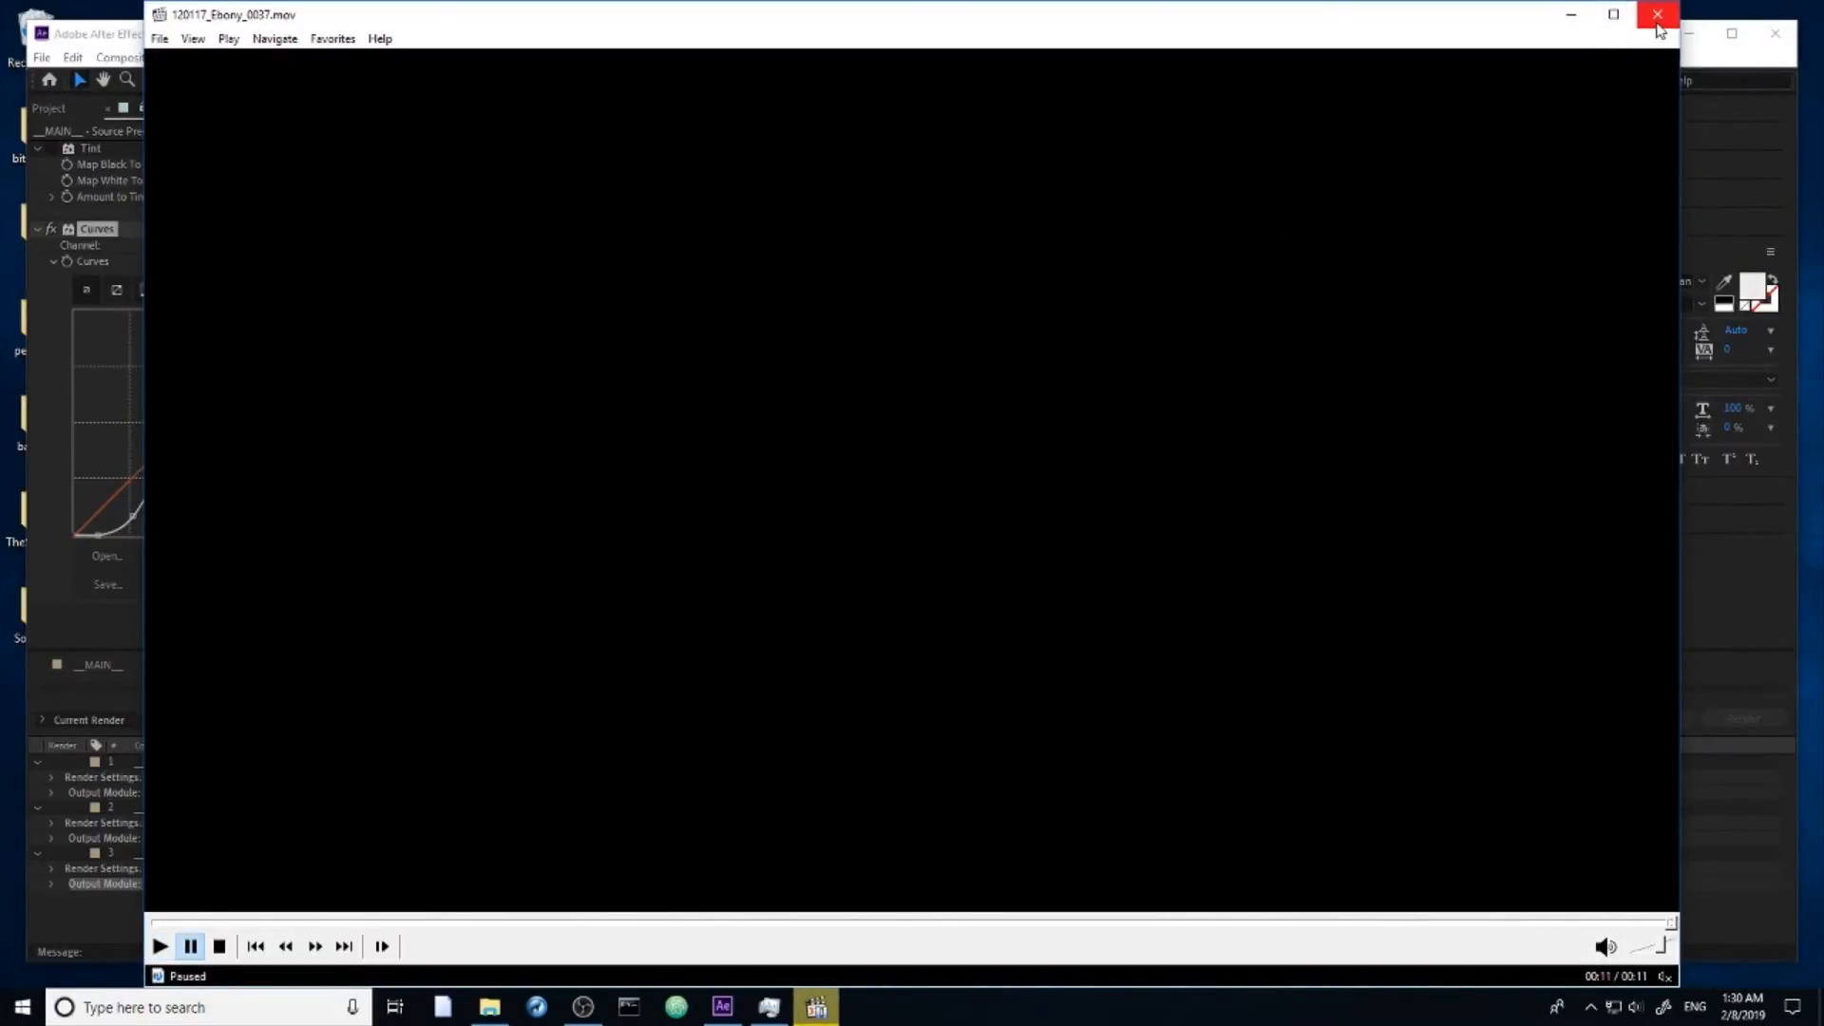
{"action": "left_click", "coordinate": [1658, 15]}
Step: Delete the rendered 120117_Ebony_0037.mov from the exports folder and go back to the Event folder
{"action": "left_click", "coordinate": [767, 570]}
{"action": "left_click_drag", "start_coordinate": [842, 602], "coordinate": [717, 454]}
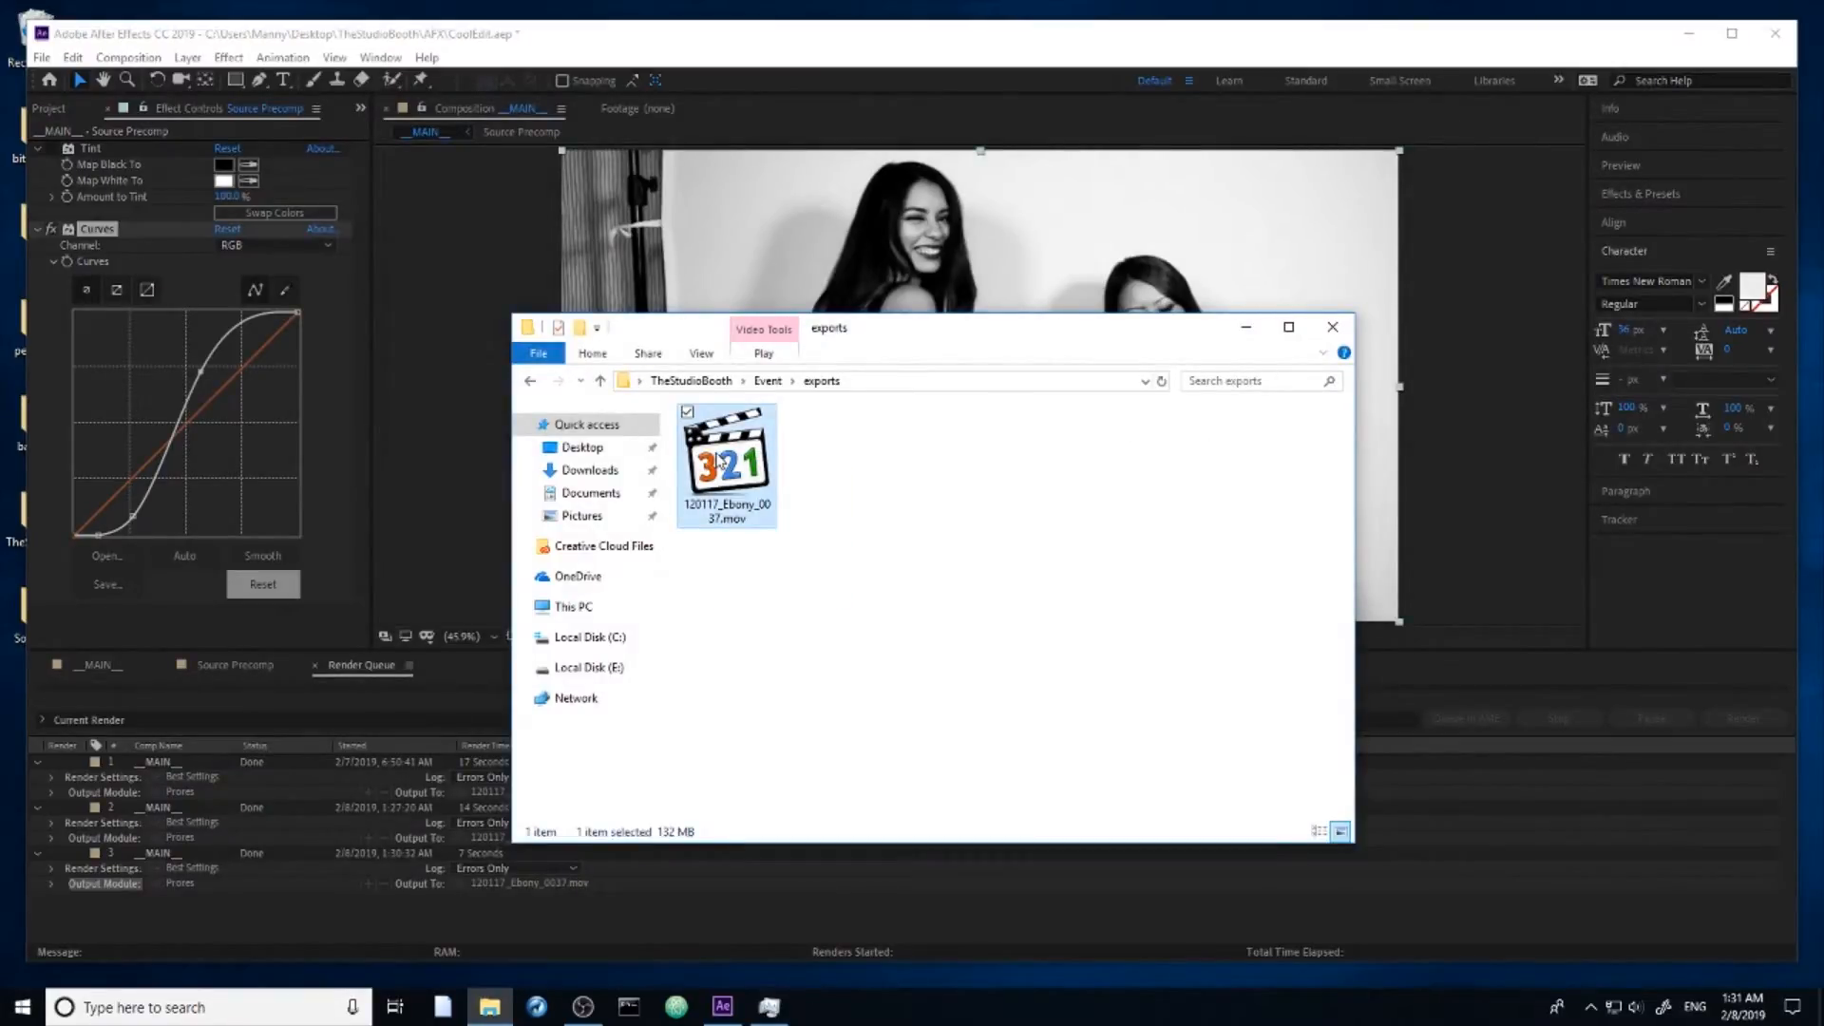
{"action": "key", "text": "Delete"}
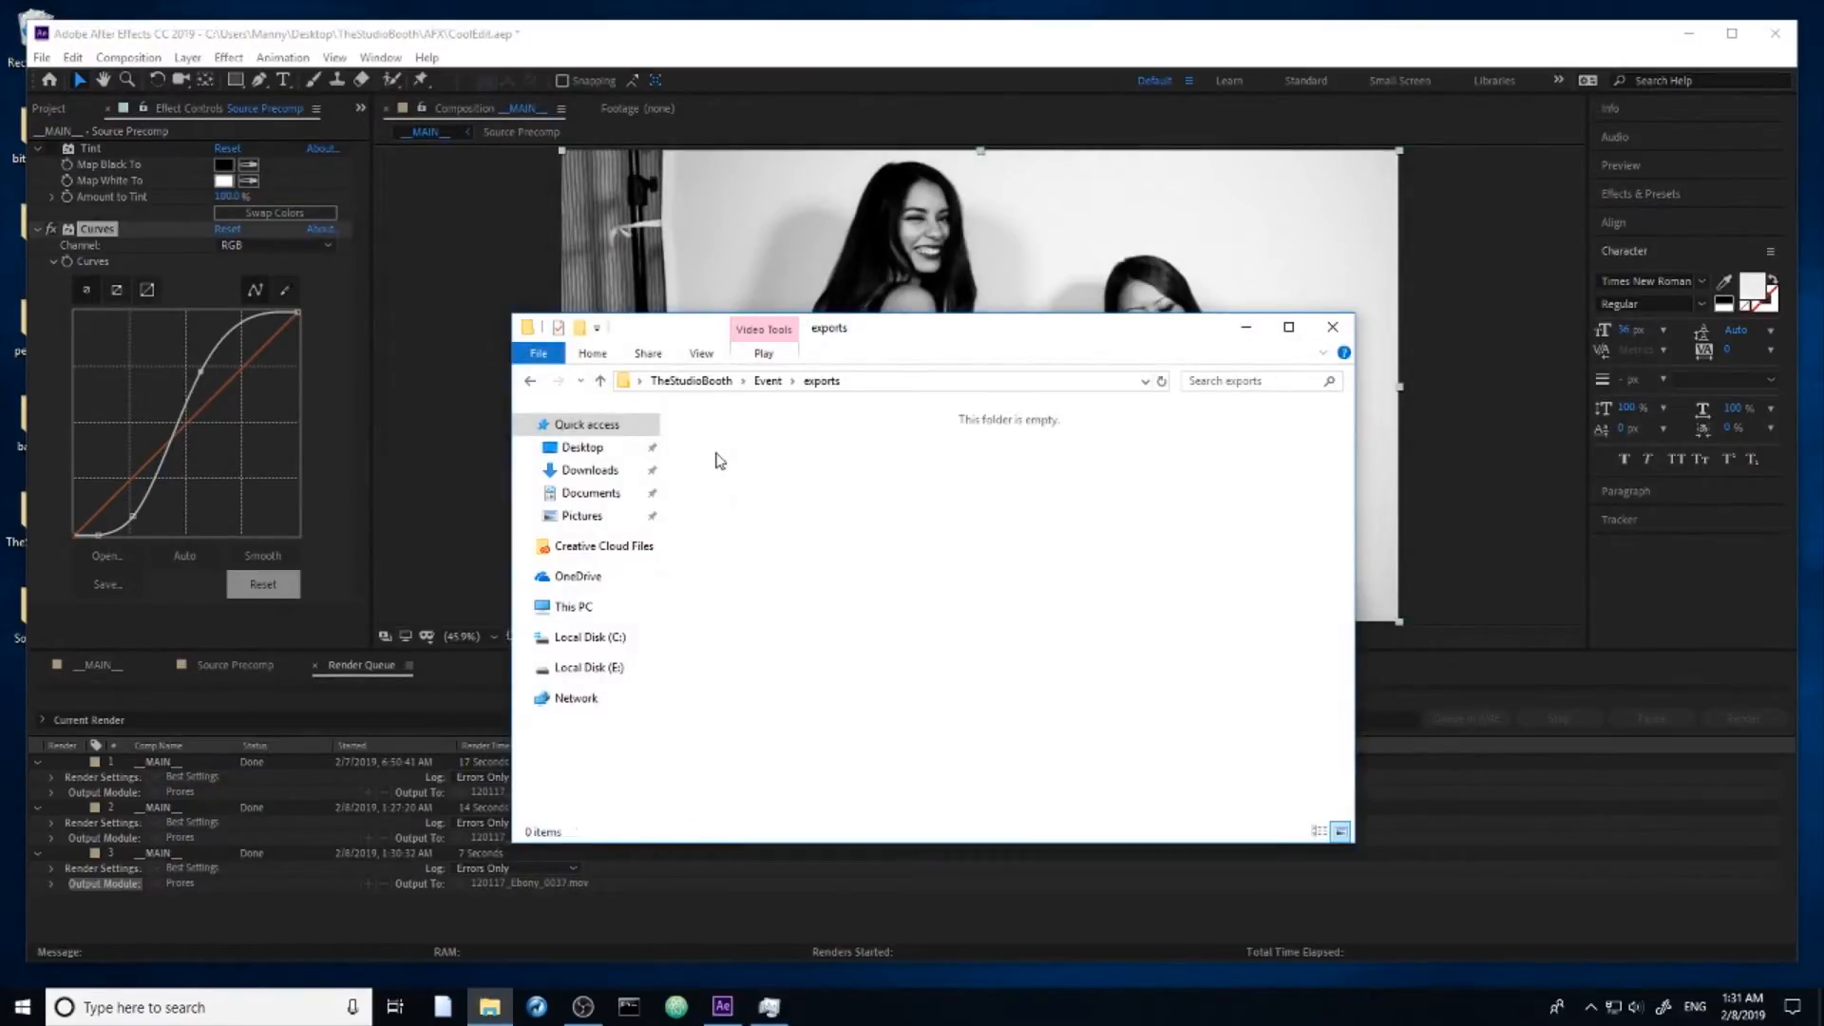
{"action": "left_click", "coordinate": [767, 381]}
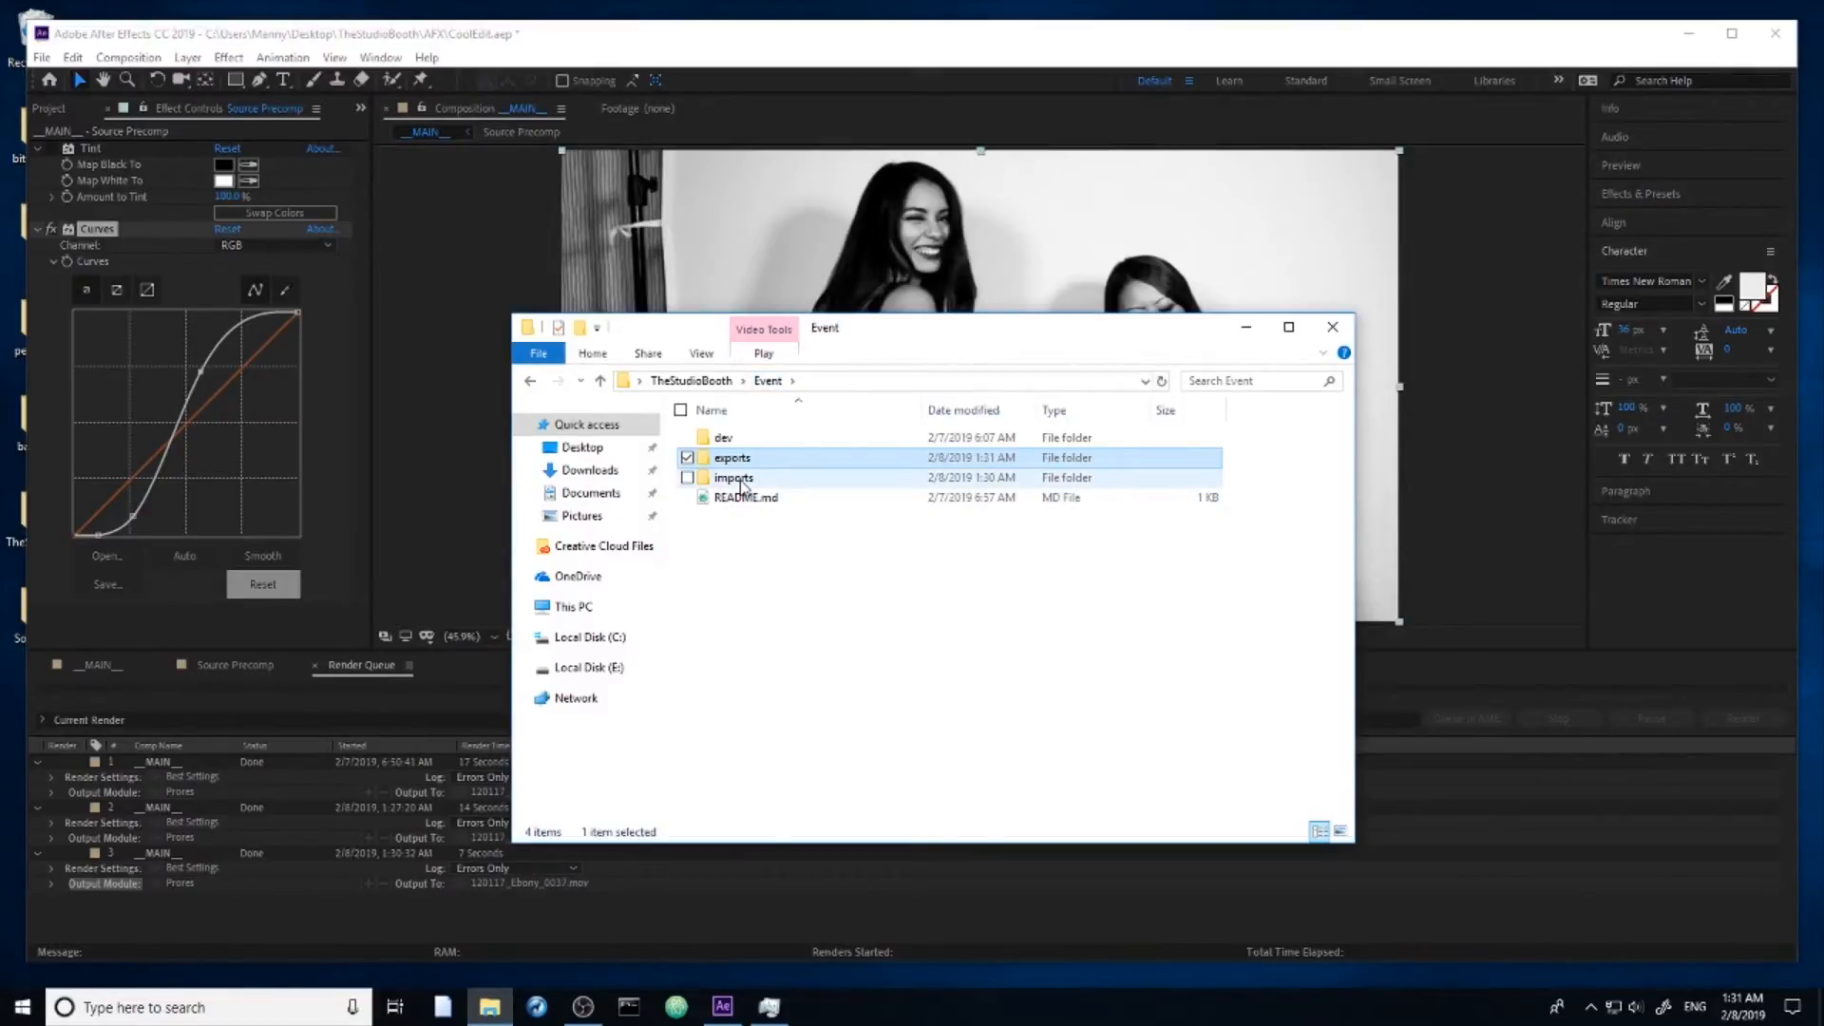
Step: Return to the __MAIN__ composition in After Effects and turn the Tint effect of layer 10's Source Precomp back on
{"action": "left_click", "coordinate": [408, 839]}
{"action": "left_click", "coordinate": [221, 666]}
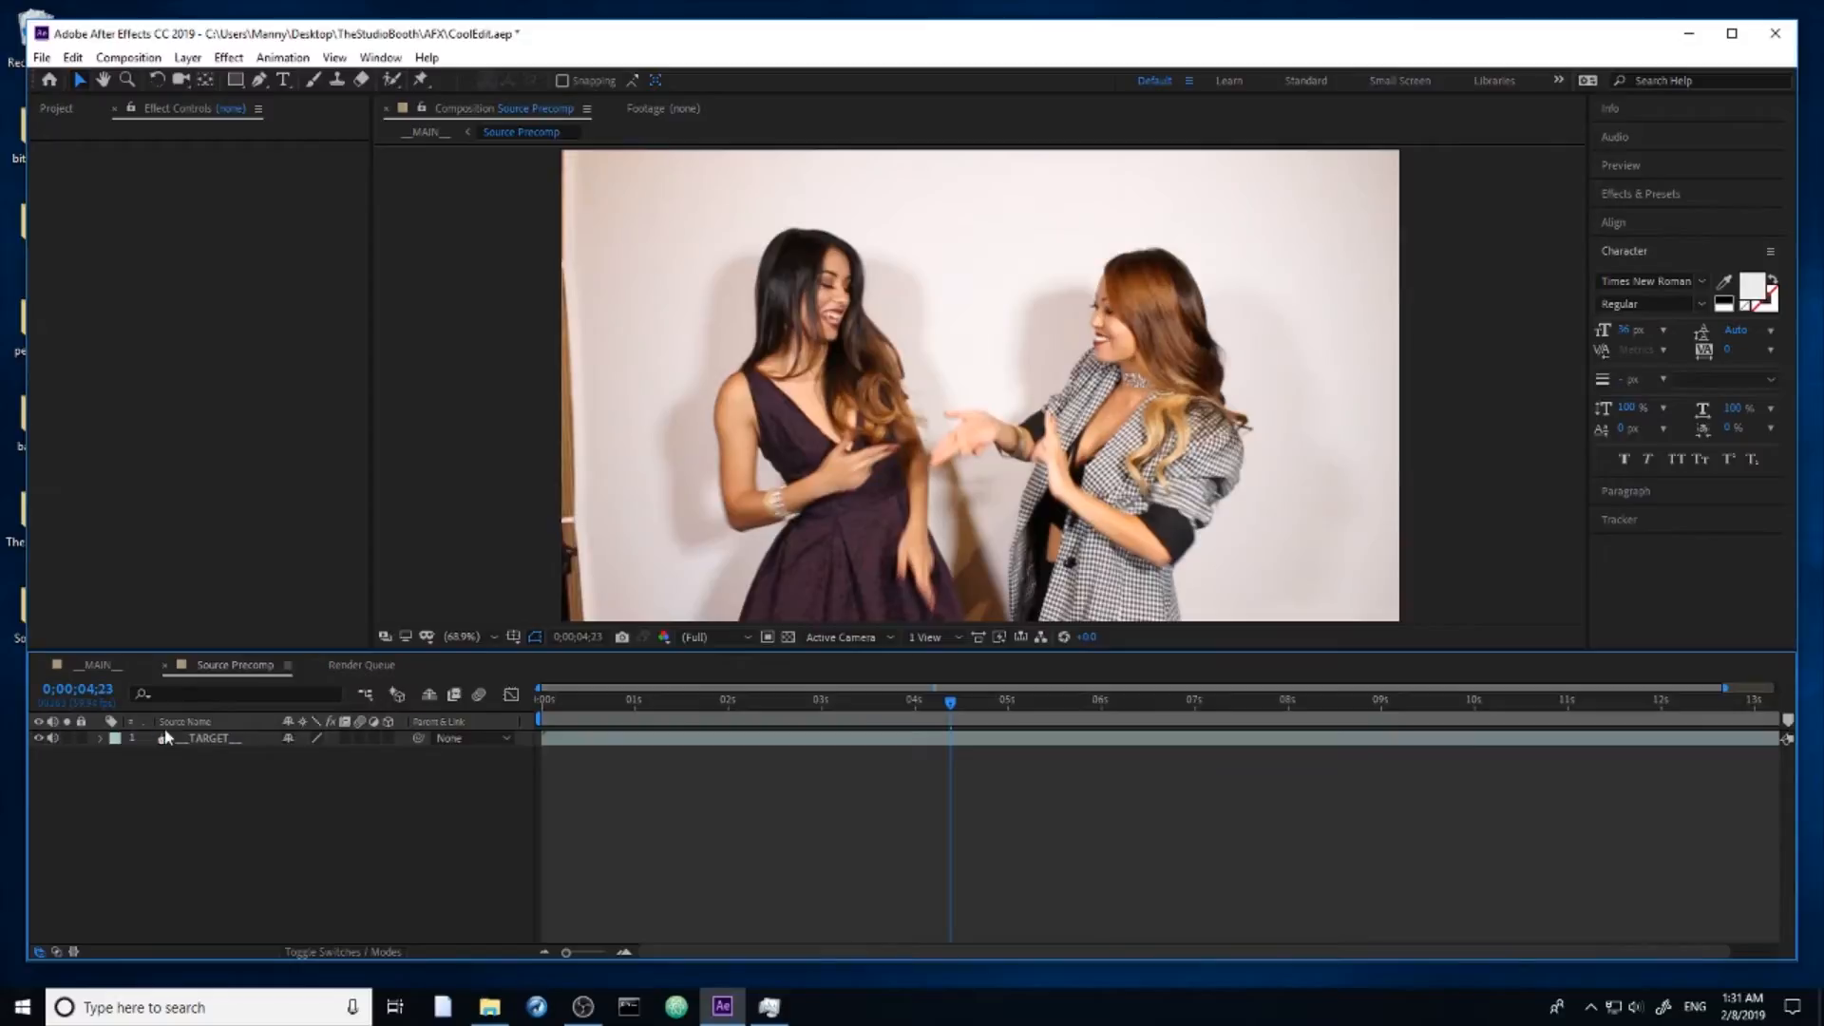
{"action": "left_click", "coordinate": [98, 664]}
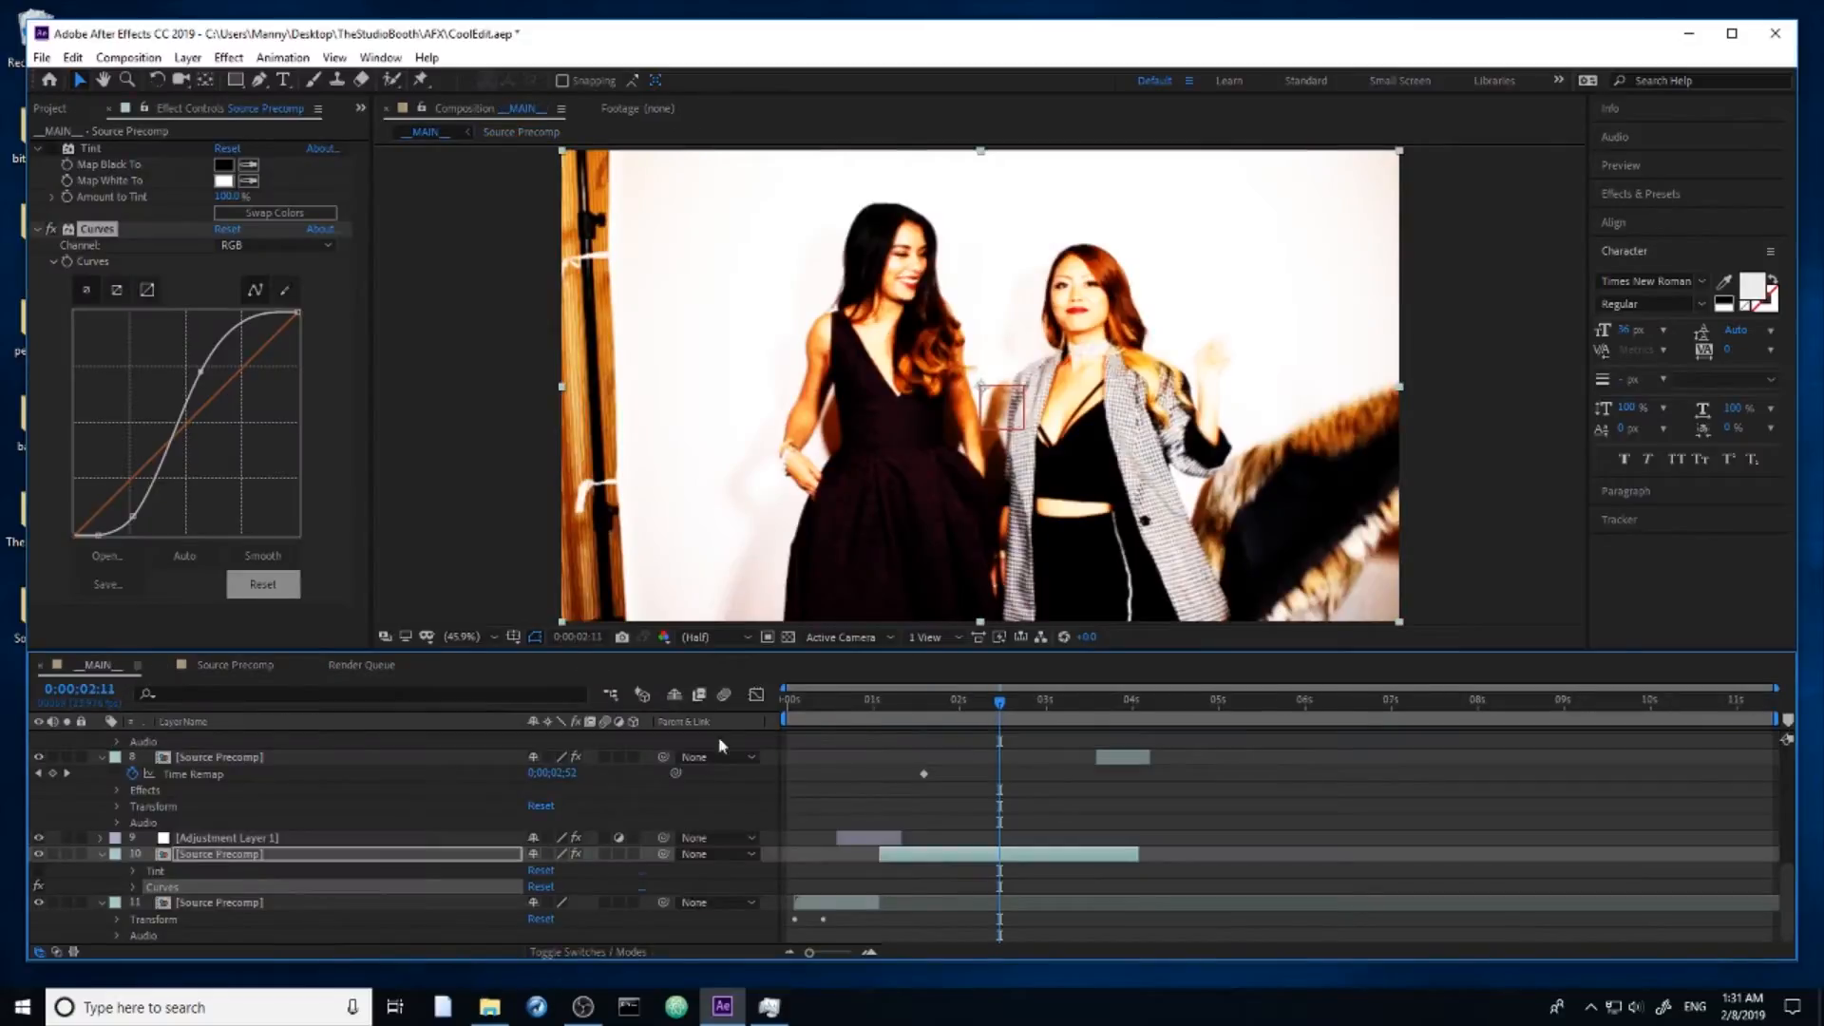
{"action": "left_click_drag", "start_coordinate": [1013, 709], "coordinate": [991, 709]}
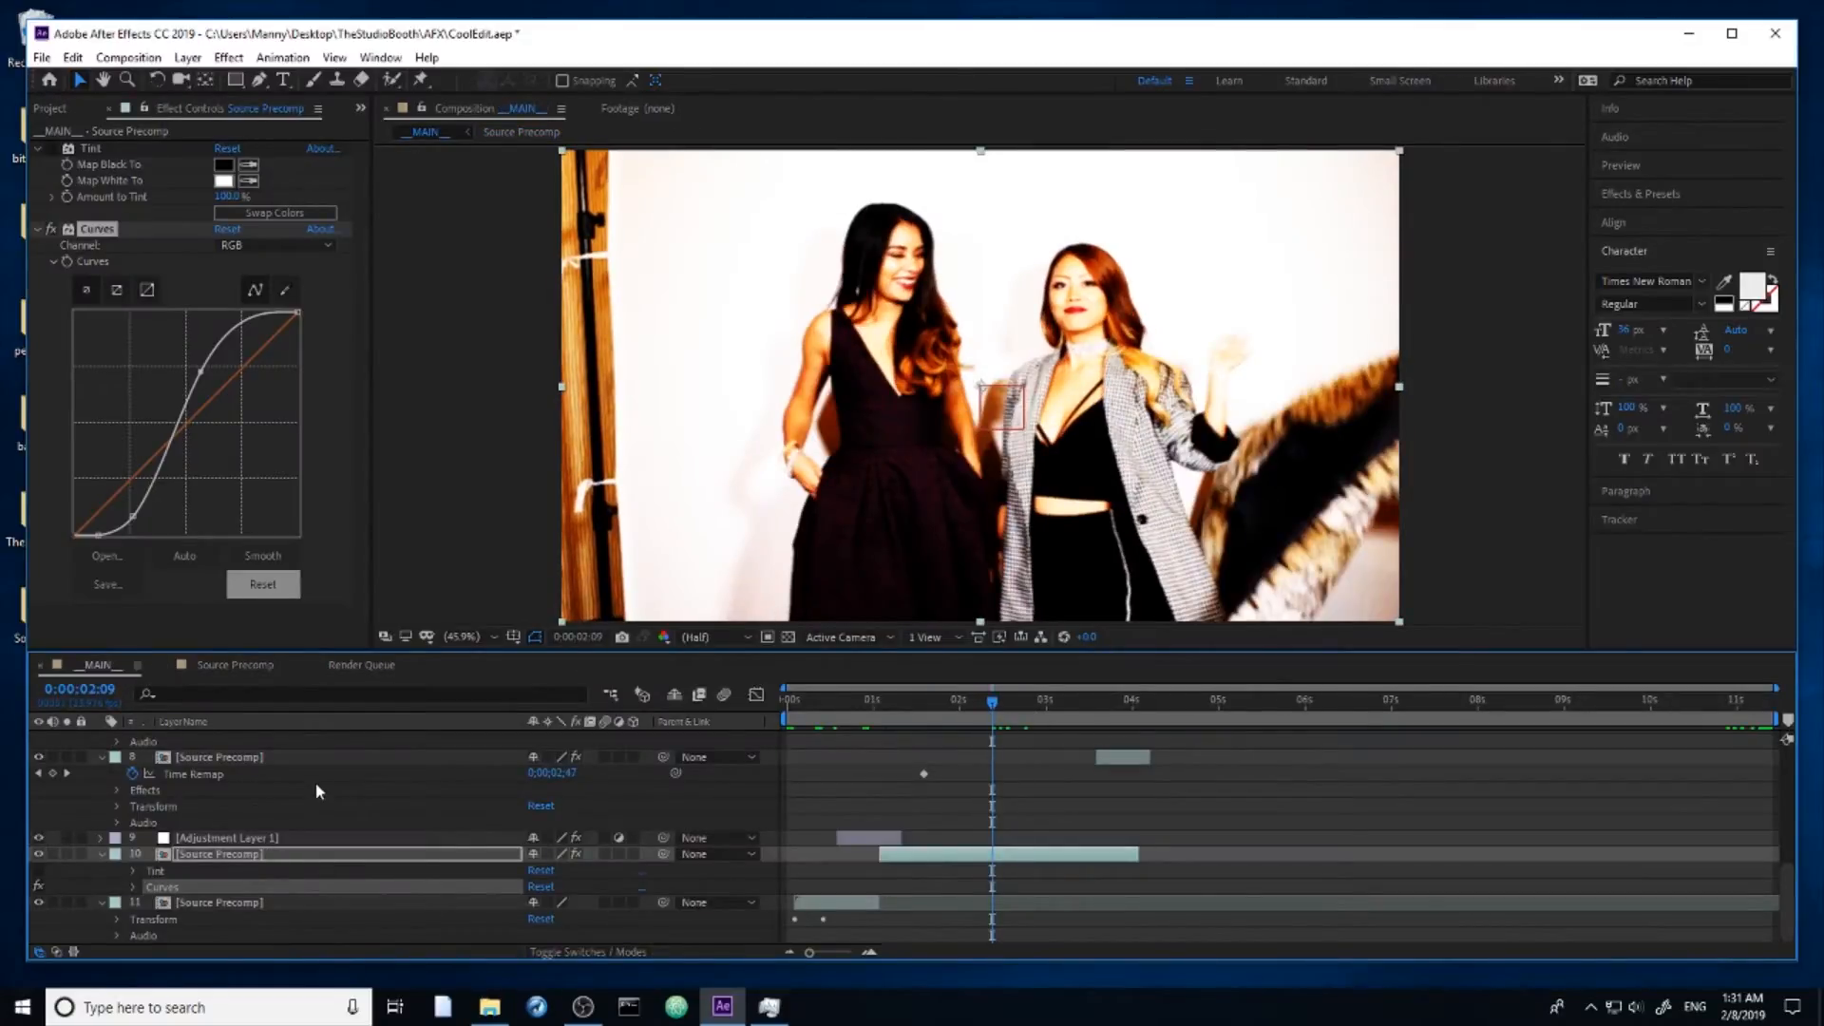
{"action": "left_click", "coordinate": [478, 807]}
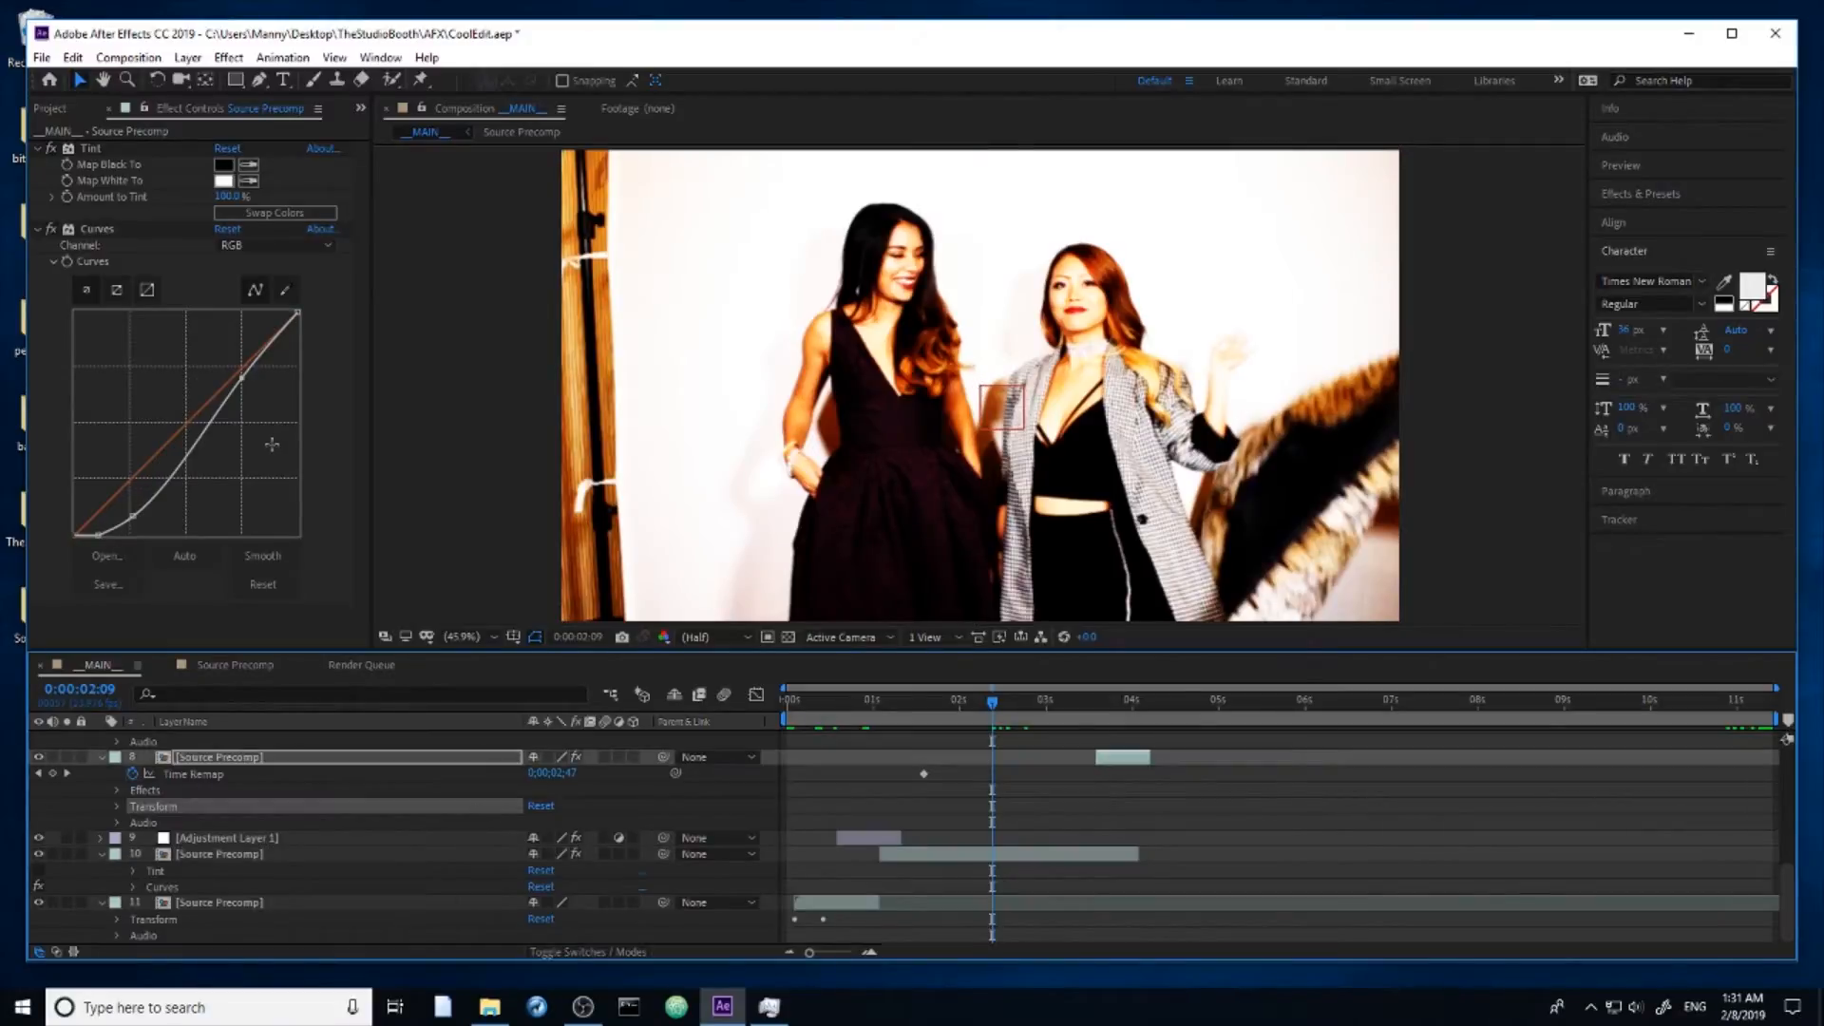
{"action": "left_click_drag", "start_coordinate": [992, 709], "coordinate": [985, 711]}
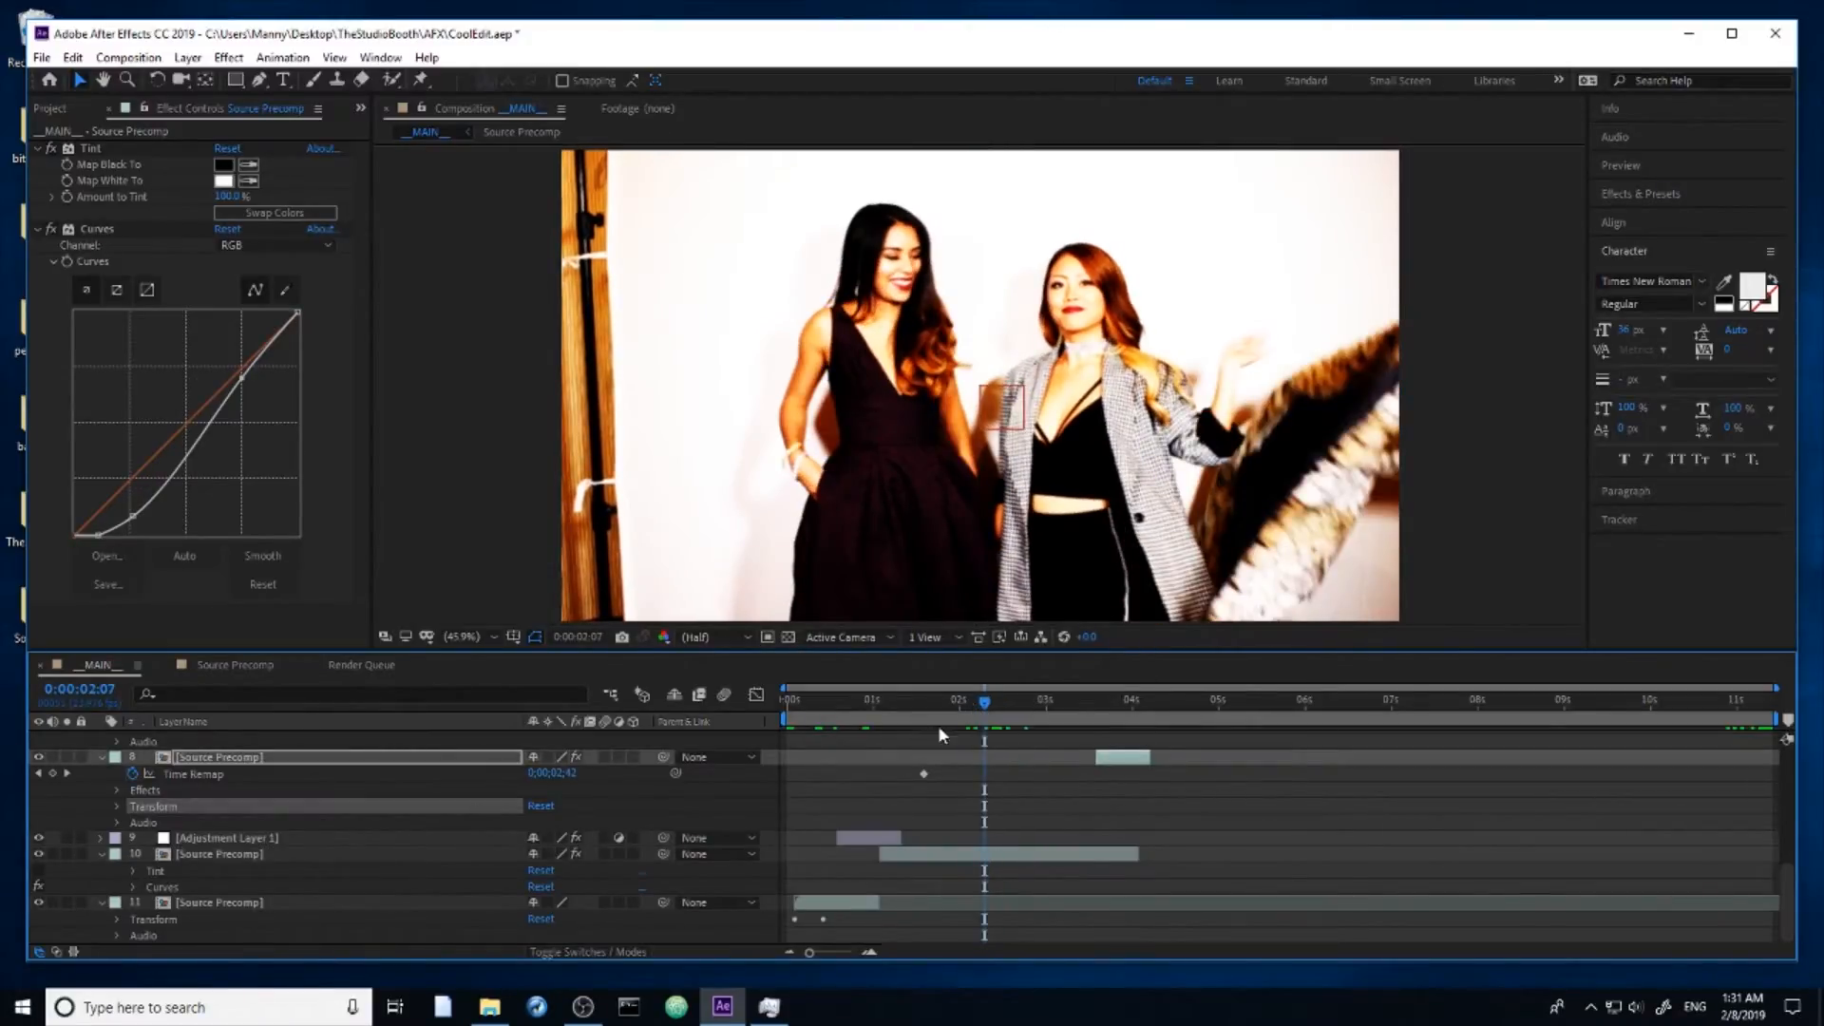
{"action": "left_click", "coordinate": [952, 700]}
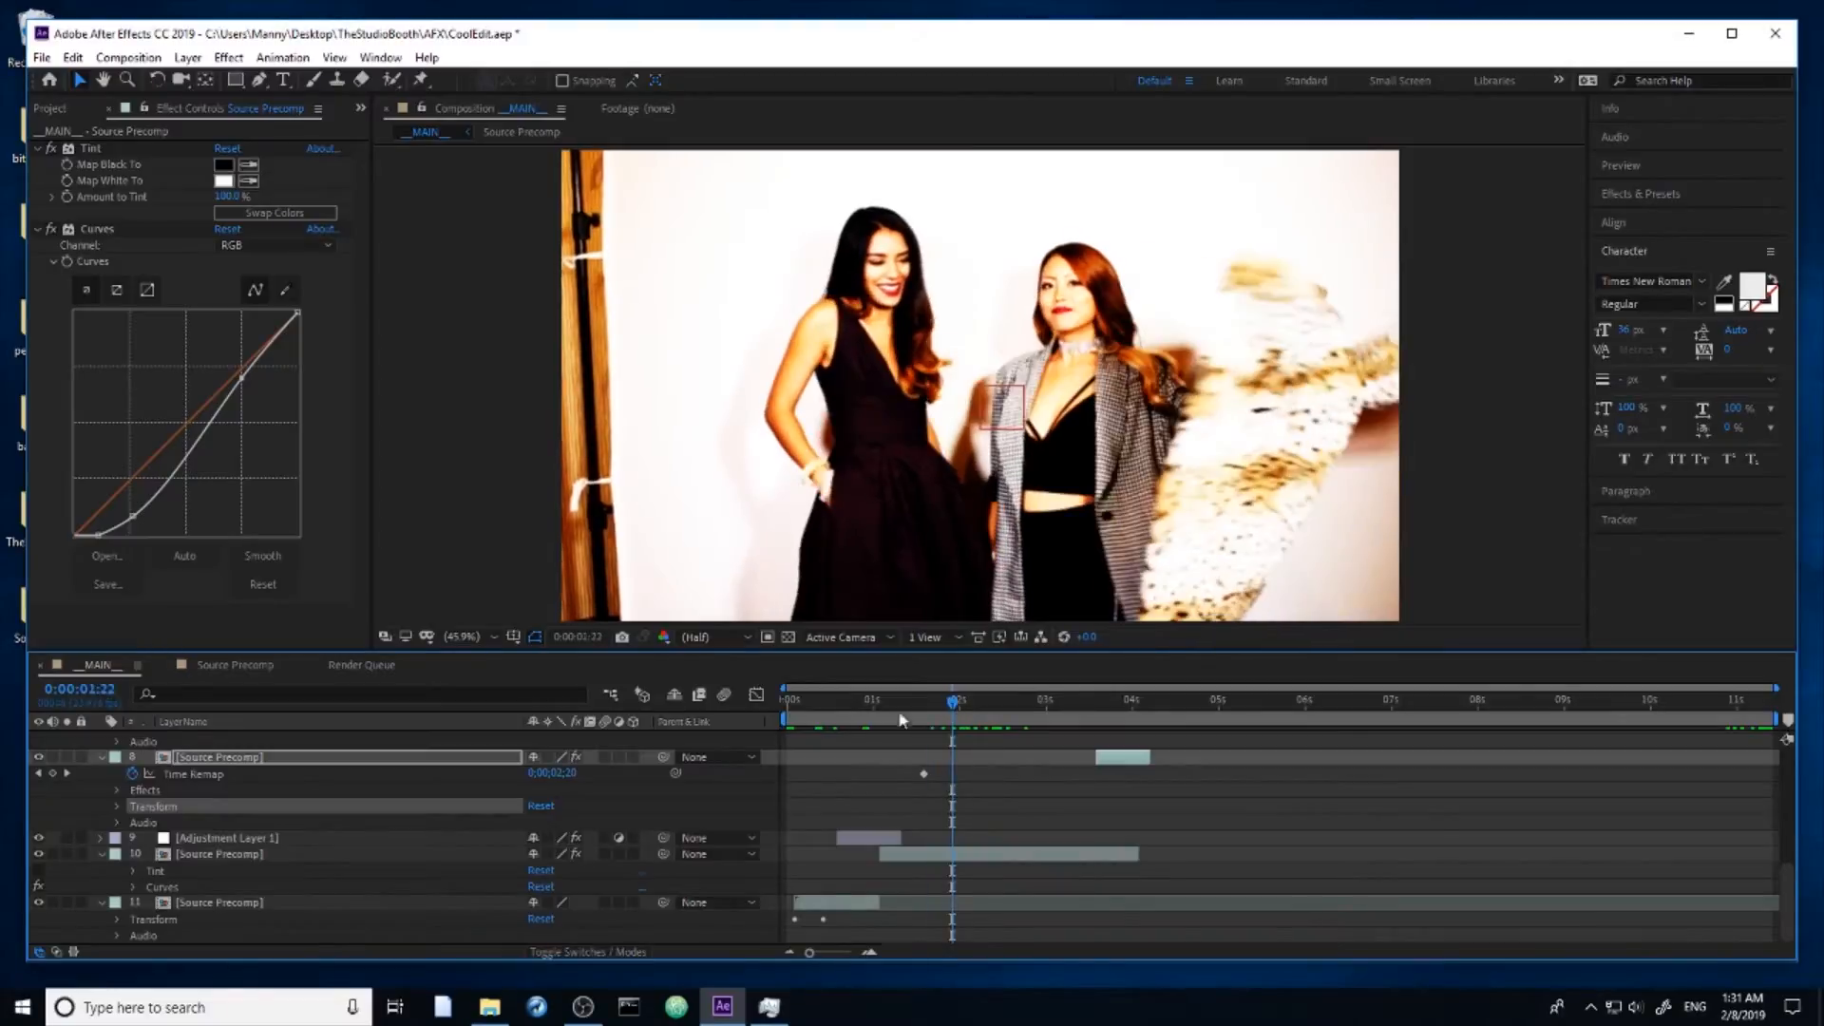
{"action": "left_click", "coordinate": [38, 869]}
Step: Lower the upper point of layer 10's RGB curve to soften the highlights, and check the look around 0;00;02;12
{"action": "left_click", "coordinate": [250, 855]}
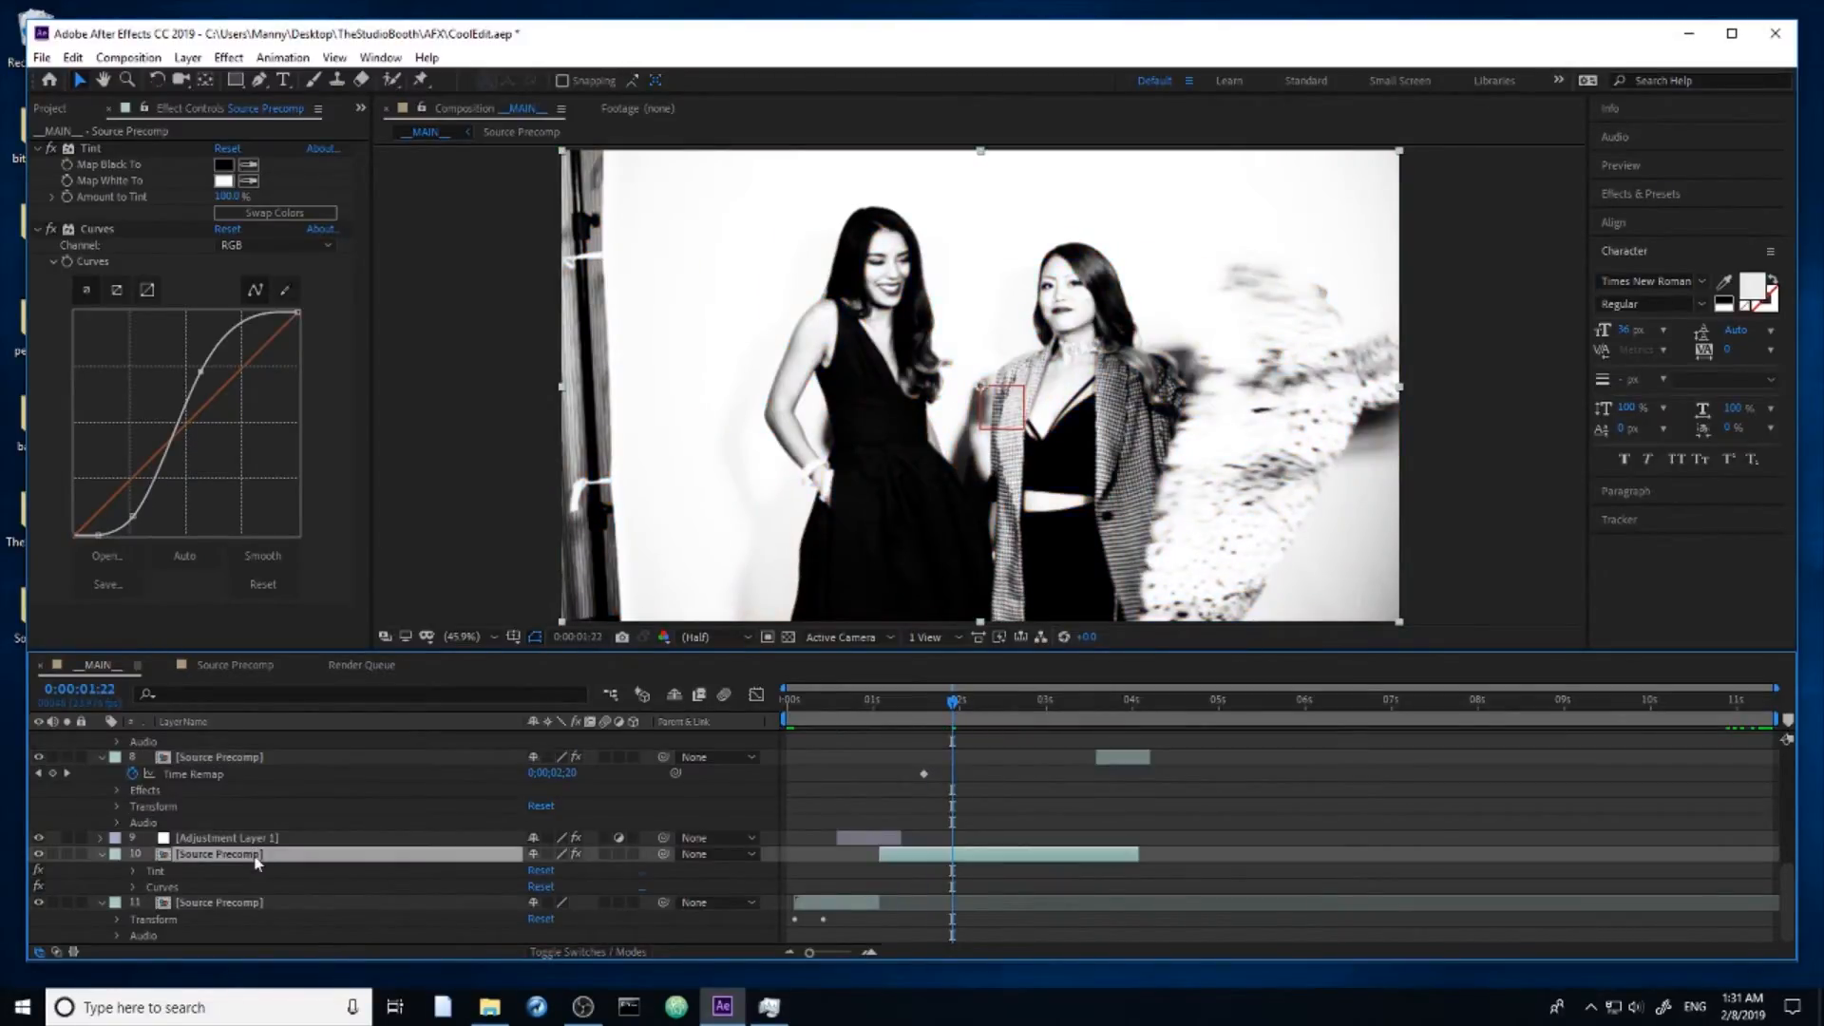
{"action": "left_click_drag", "start_coordinate": [199, 373], "coordinate": [234, 394]}
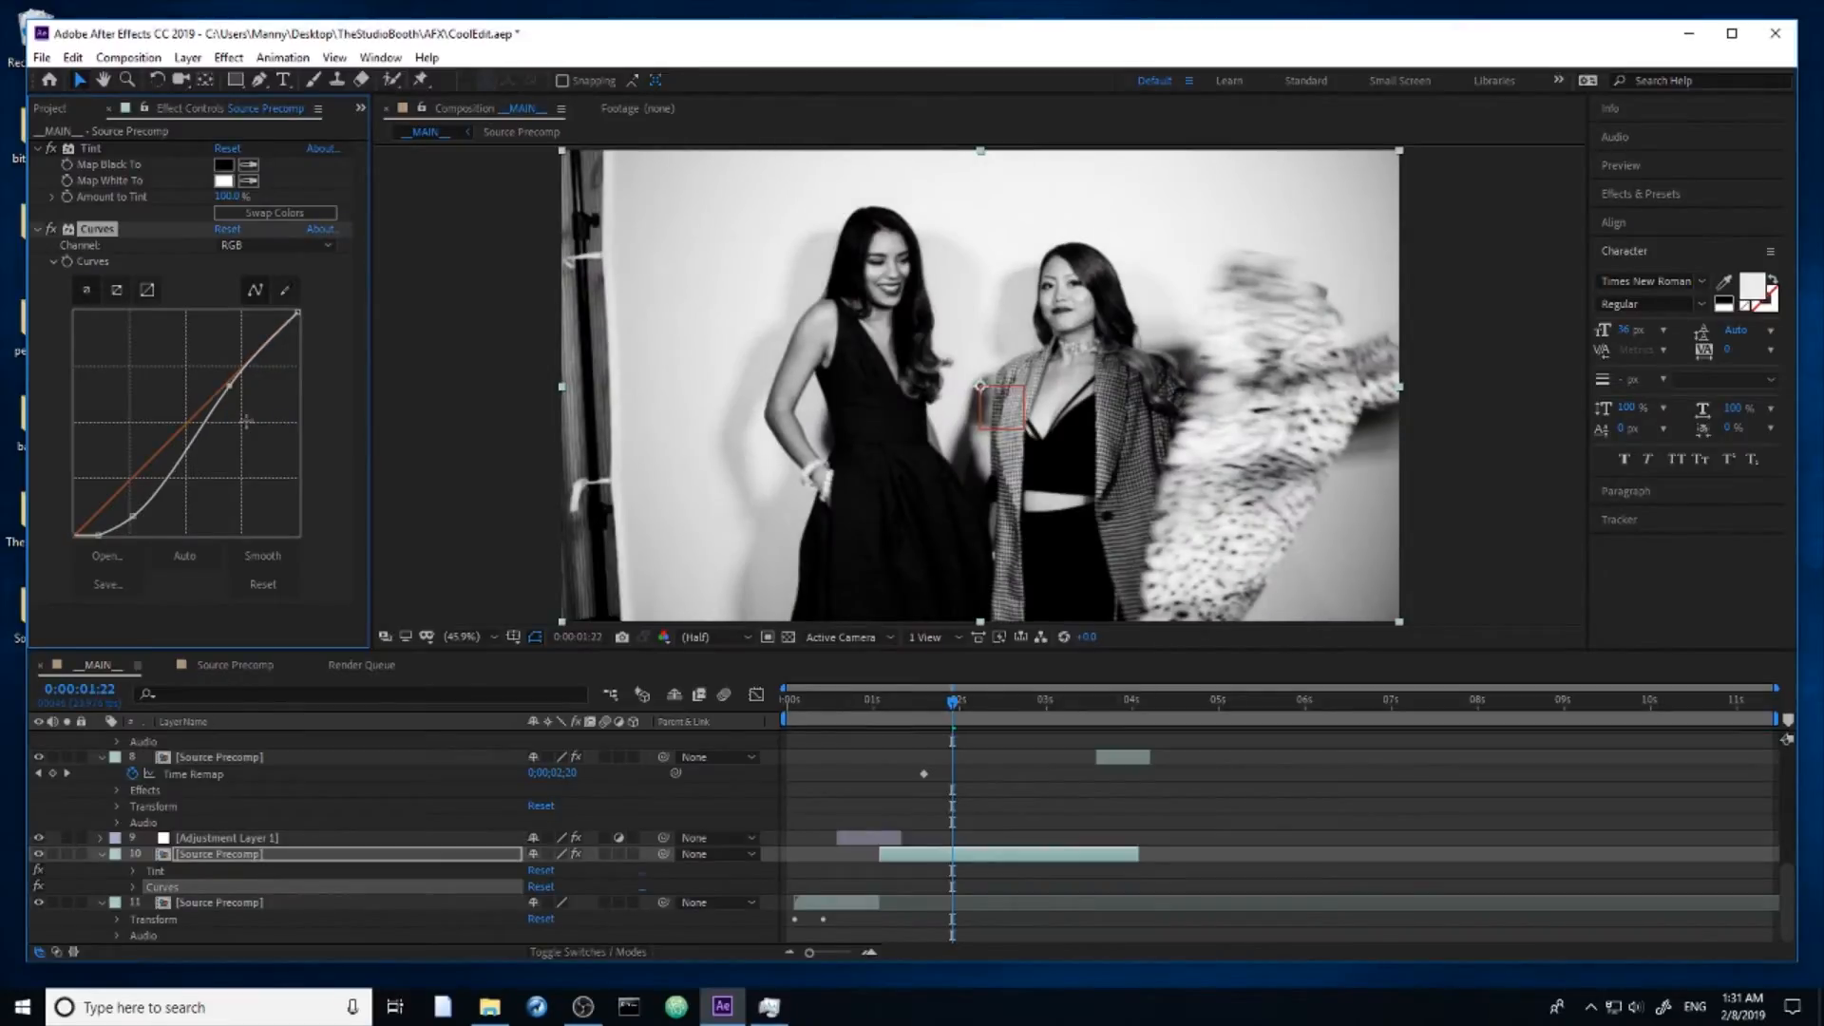
{"action": "left_click_drag", "start_coordinate": [952, 701], "coordinate": [1010, 708]}
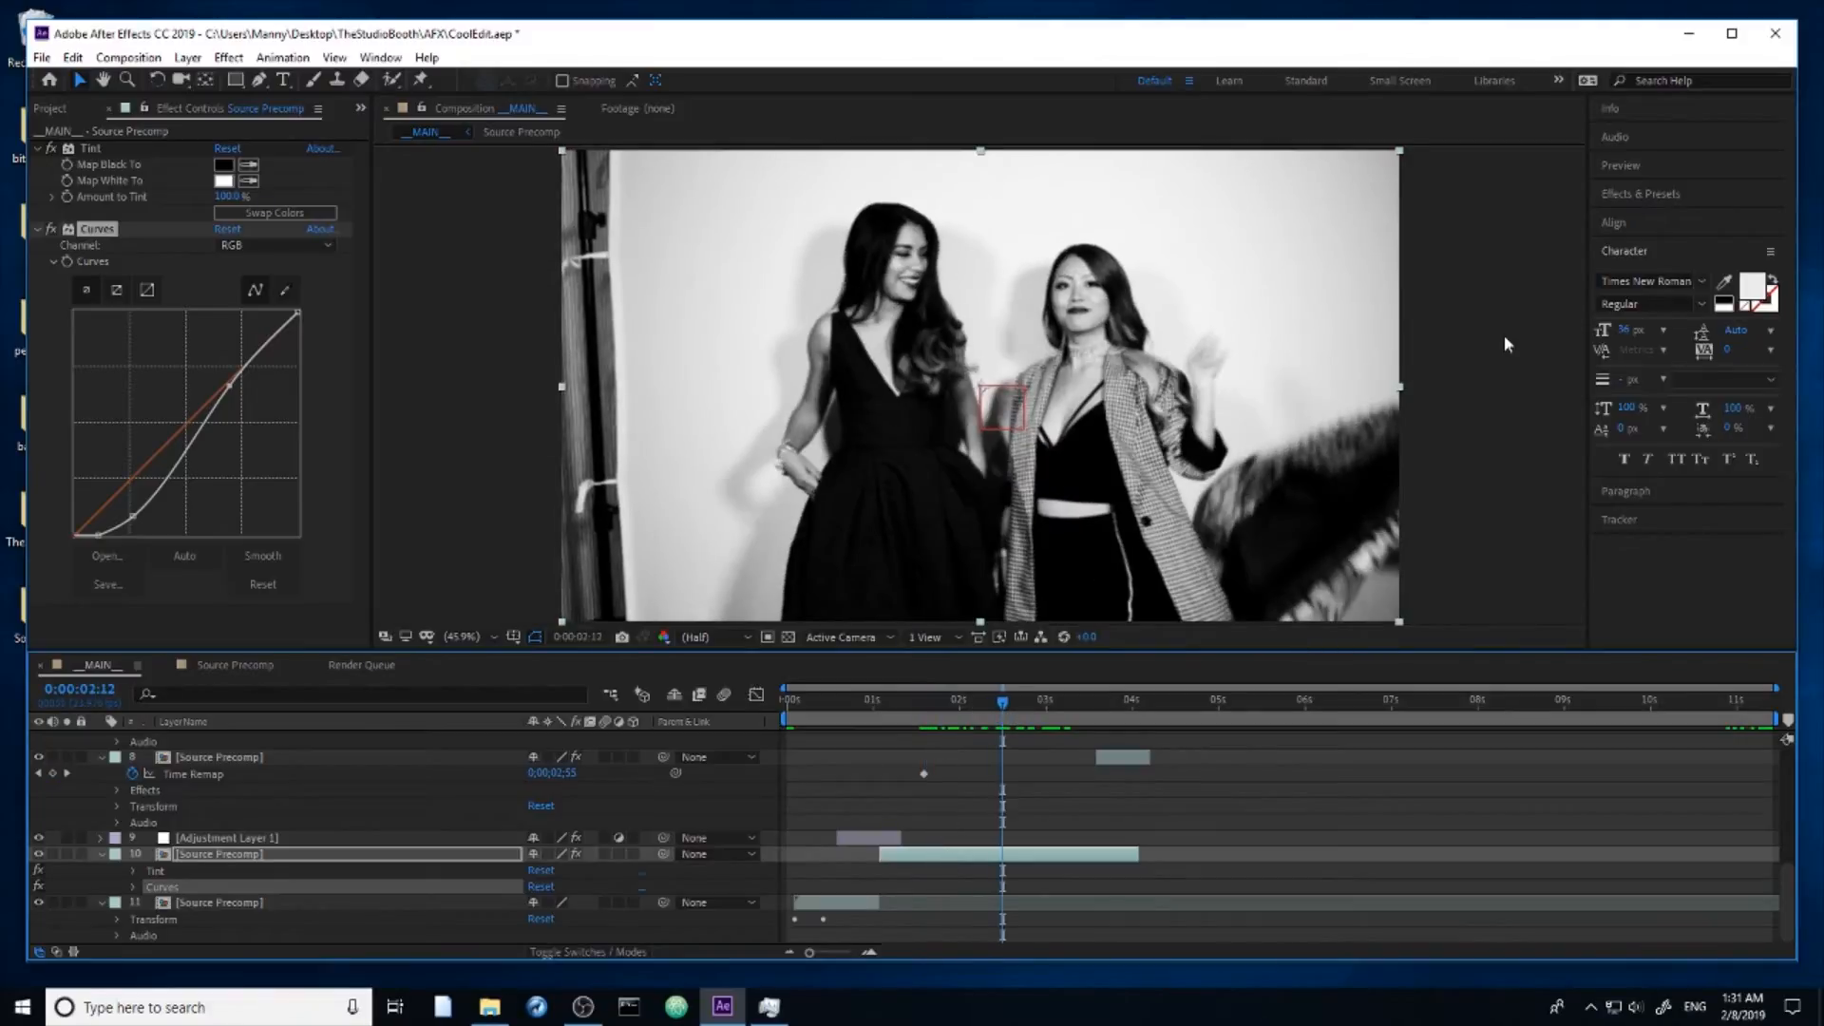
Step: Apply the CC Wide Time effect to layer 10's Source Precomp and set its Backward Steps to 20
{"action": "left_click", "coordinate": [1655, 195]}
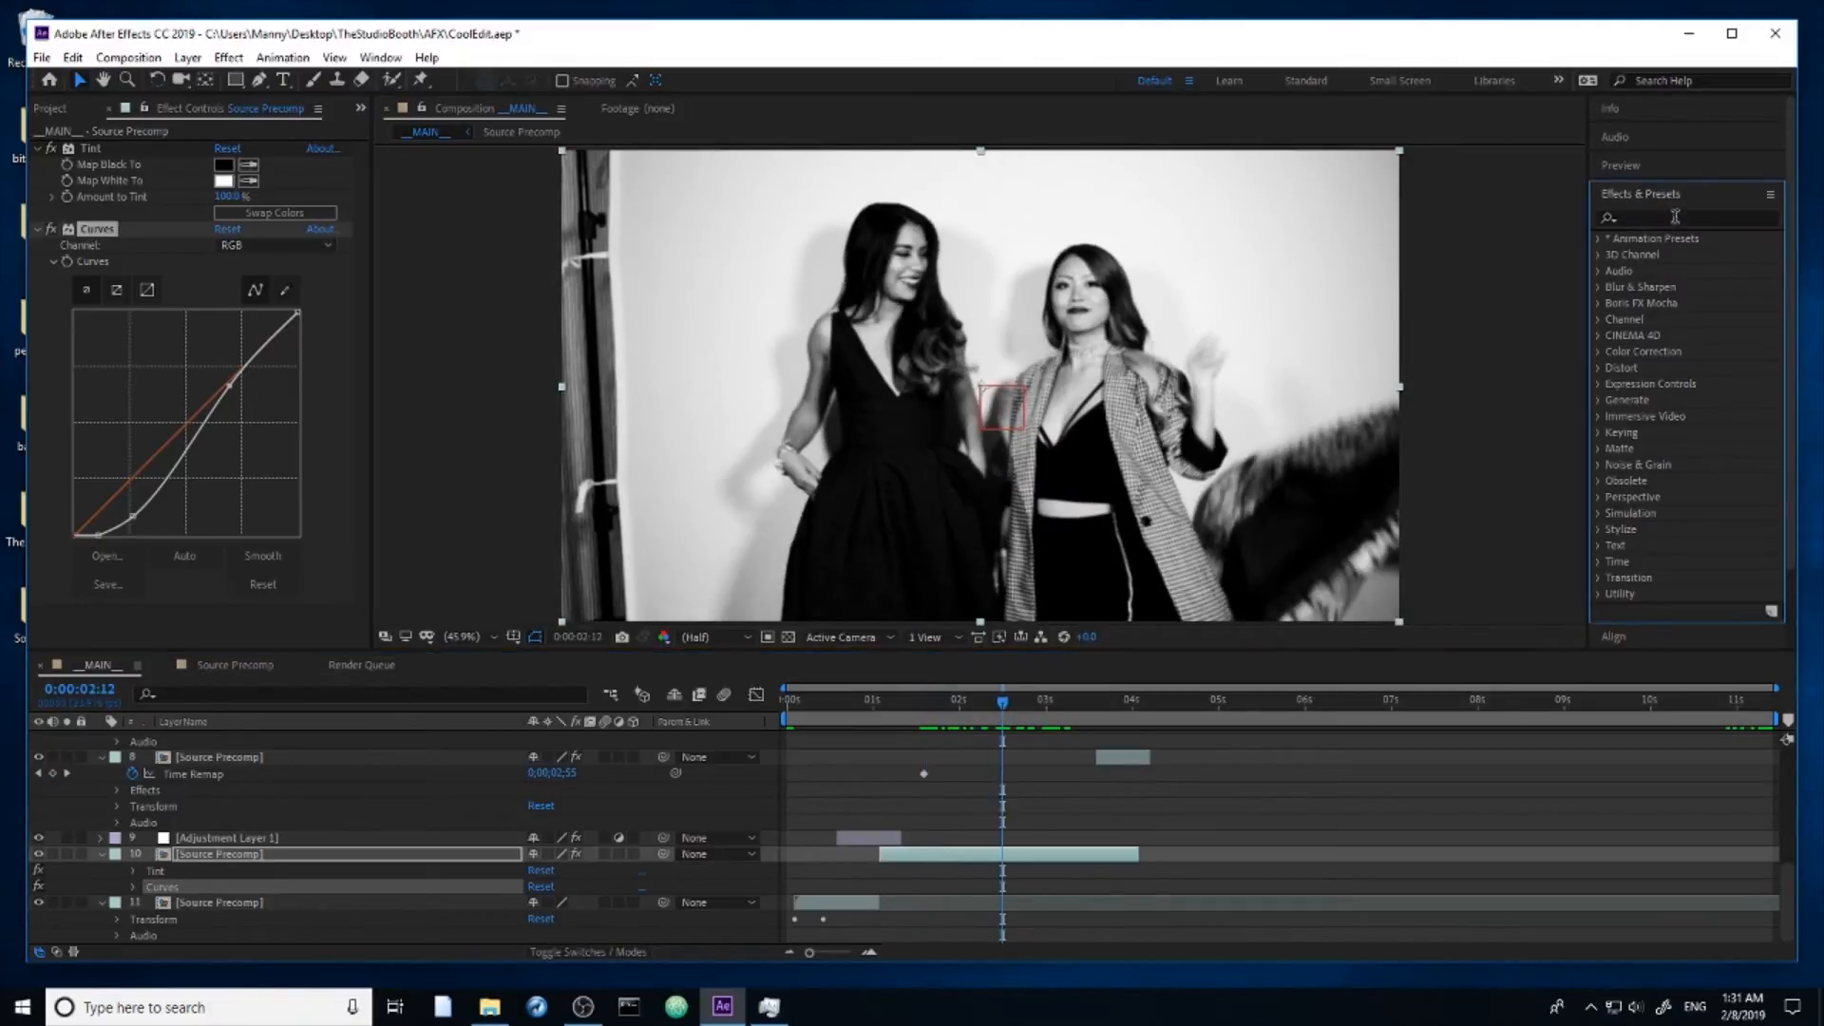
{"action": "left_click", "coordinate": [1676, 219]}
{"action": "type", "text": "wide"}
{"action": "left_click_drag", "start_coordinate": [1674, 255], "coordinate": [1028, 849]}
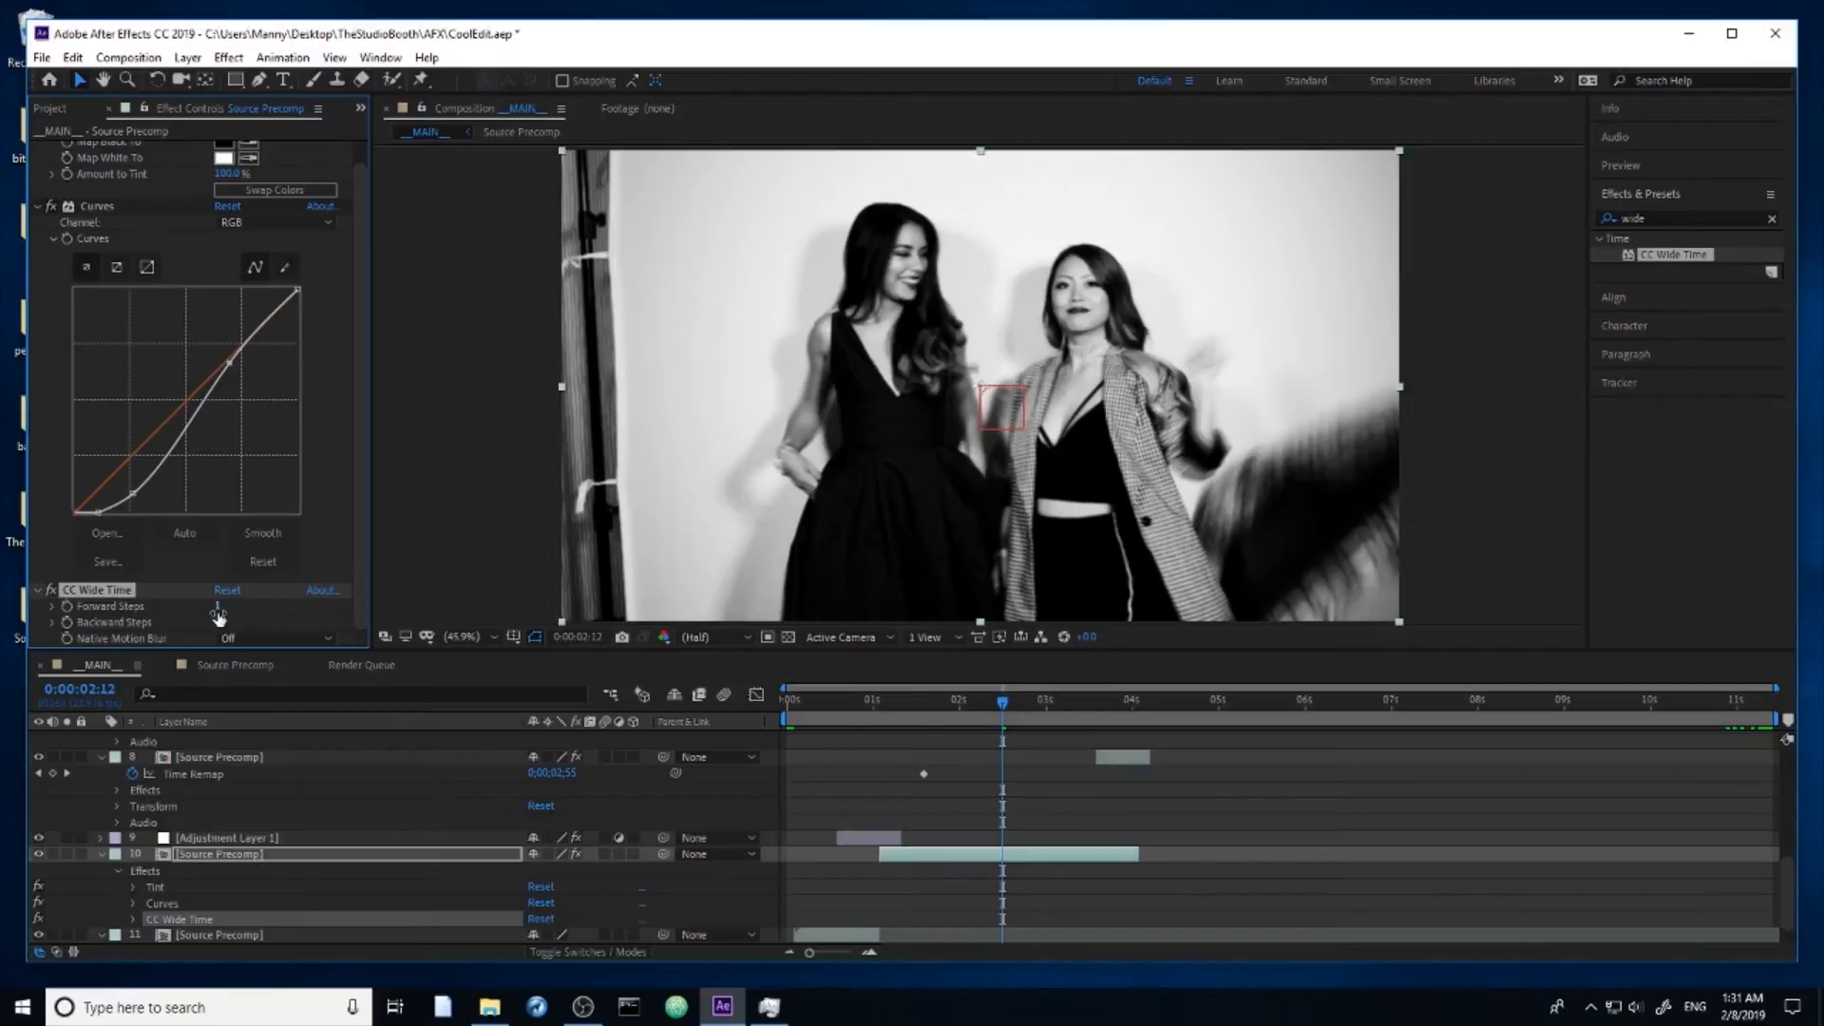
{"action": "left_click_drag", "start_coordinate": [218, 624], "coordinate": [239, 634]}
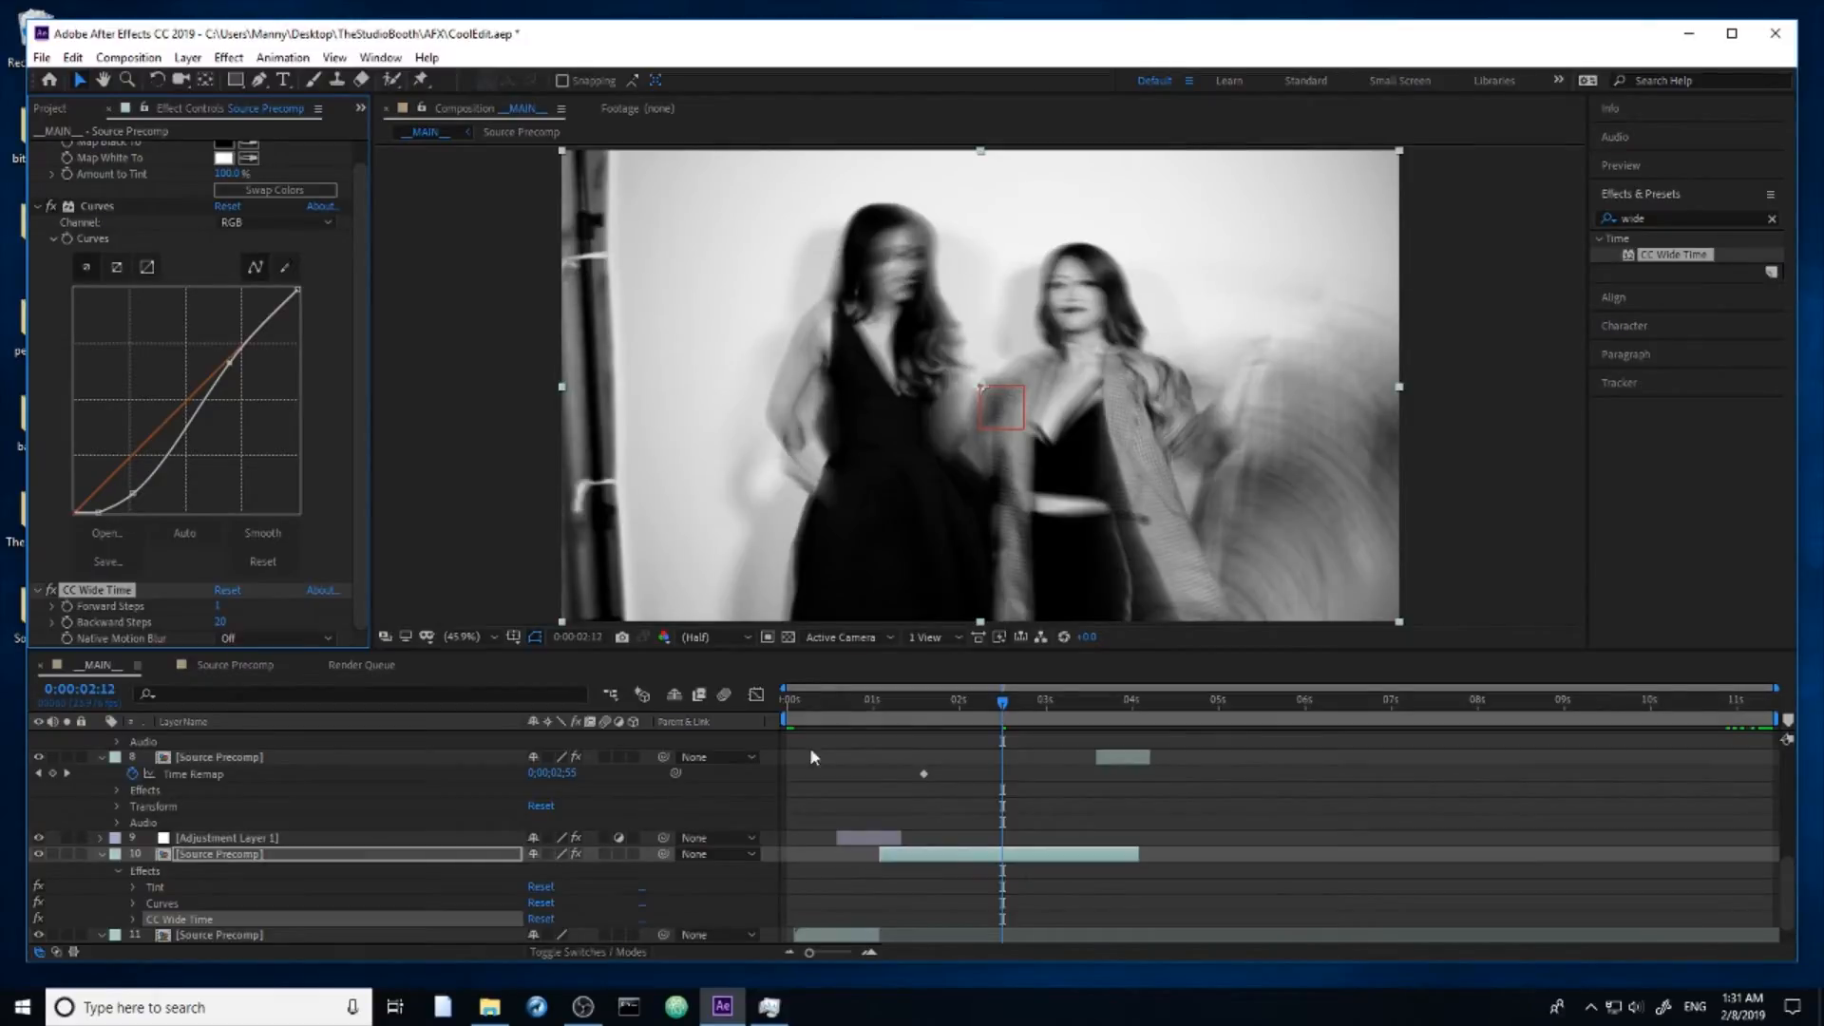
Step: Preview the __MAIN__ composition from about 0;00;01;05 to examine the motion trails on layer 10
{"action": "left_click", "coordinate": [956, 704]}
{"action": "key", "text": "space"}
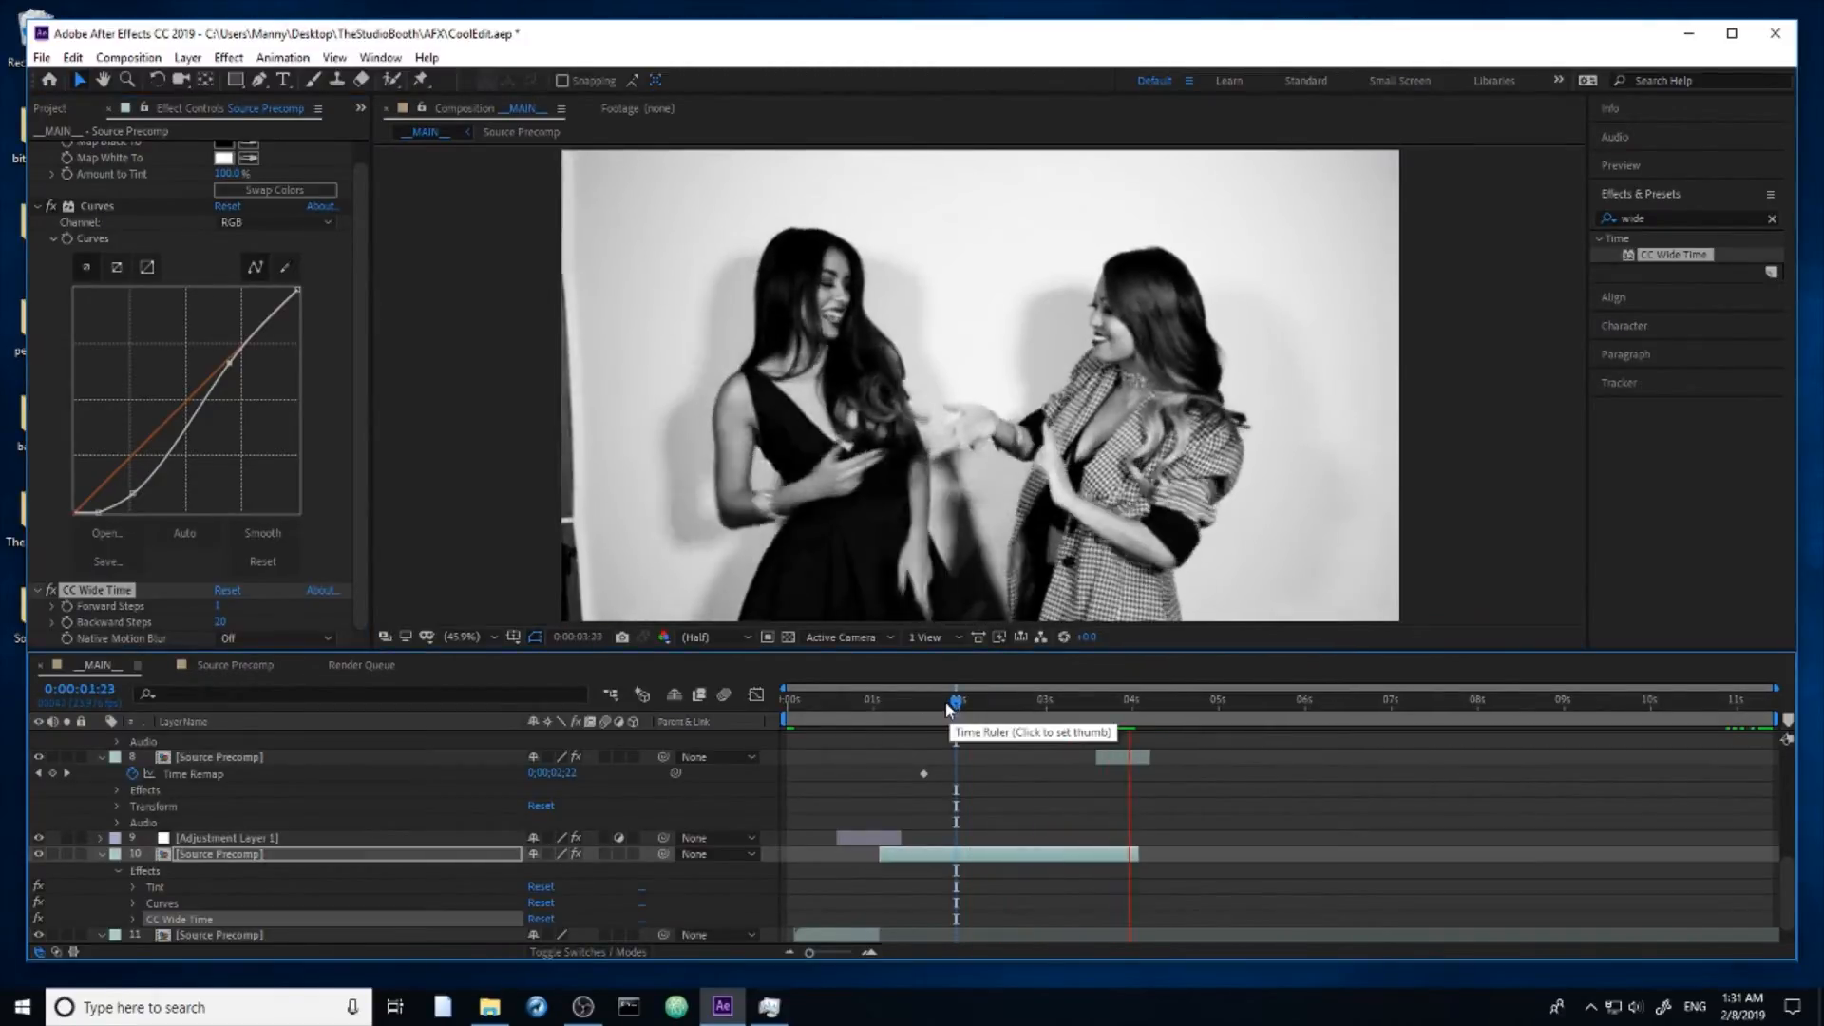
{"action": "left_click", "coordinate": [892, 703]}
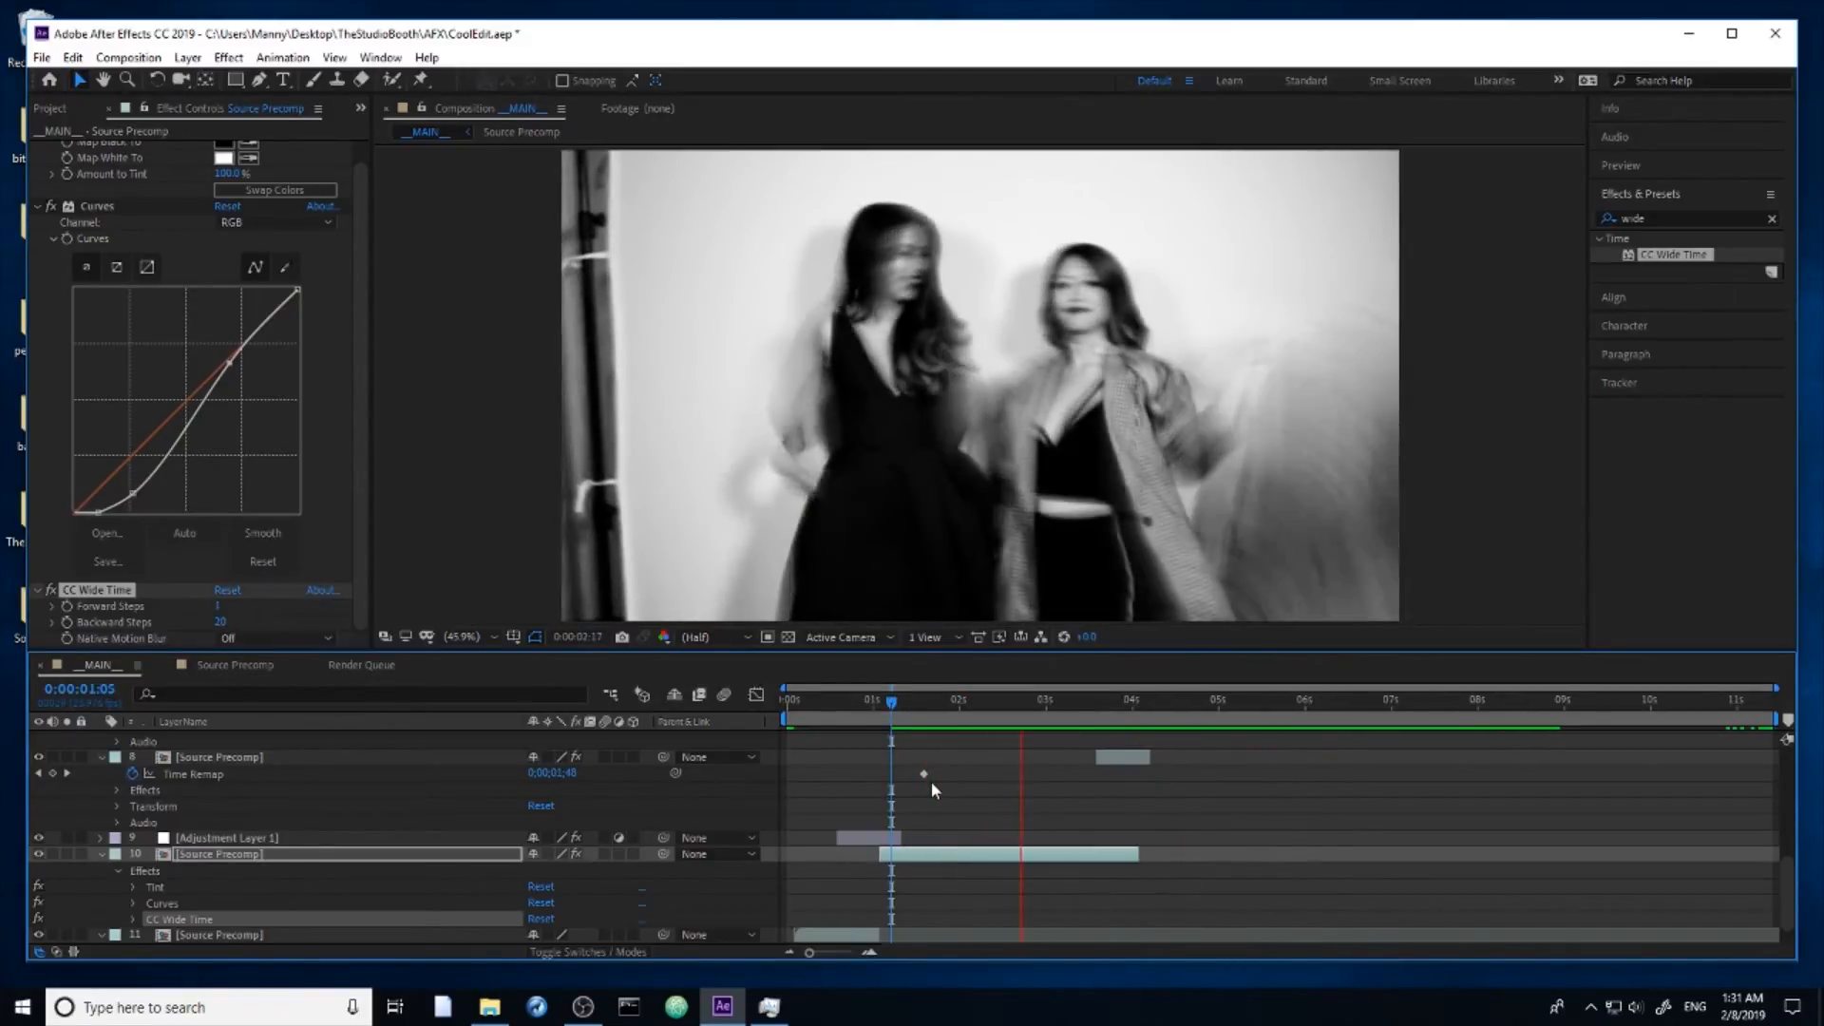
{"action": "key", "text": "space"}
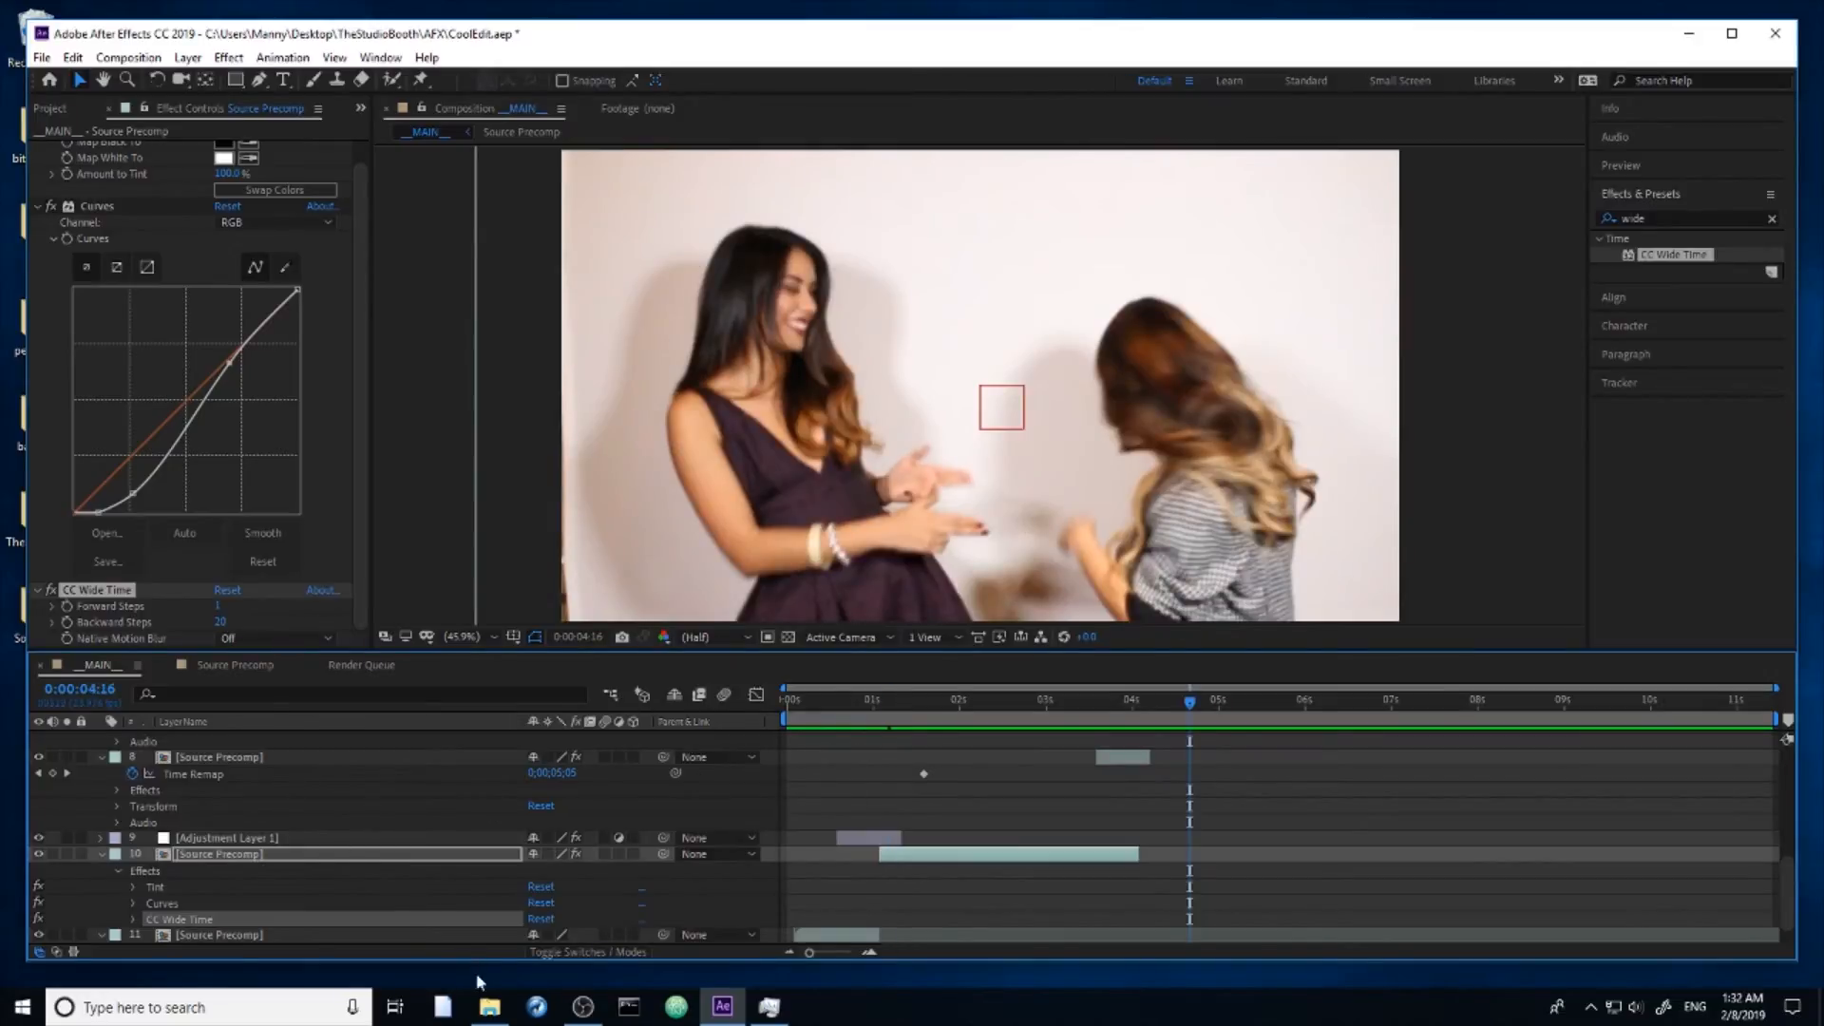
Step: Switch to File Explorer, paste the copied 120117_Ebony_0037.MOV into Event > imports, and return to After Effects to watch the render
{"action": "left_click", "coordinate": [489, 1005]}
{"action": "double_click", "coordinate": [750, 480]}
{"action": "left_click", "coordinate": [767, 380]}
{"action": "double_click", "coordinate": [733, 480]}
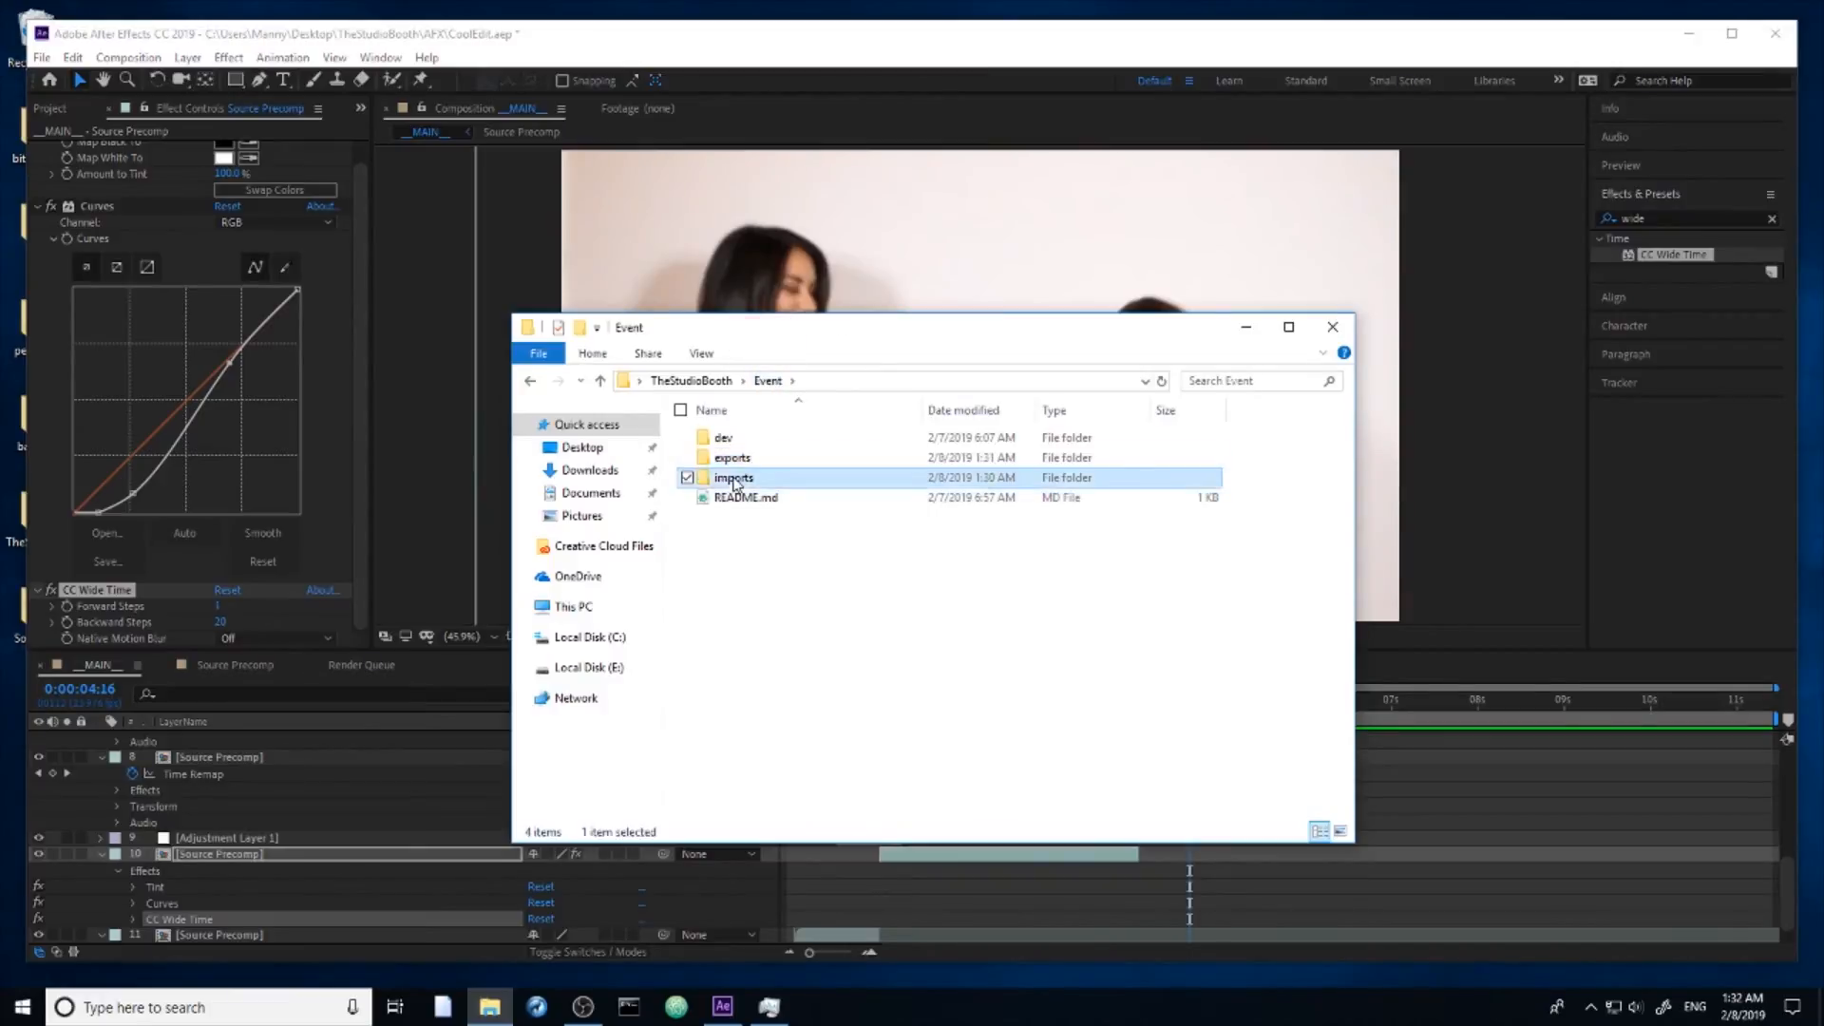
{"action": "right_click", "coordinate": [846, 570]}
{"action": "left_click", "coordinate": [719, 699]}
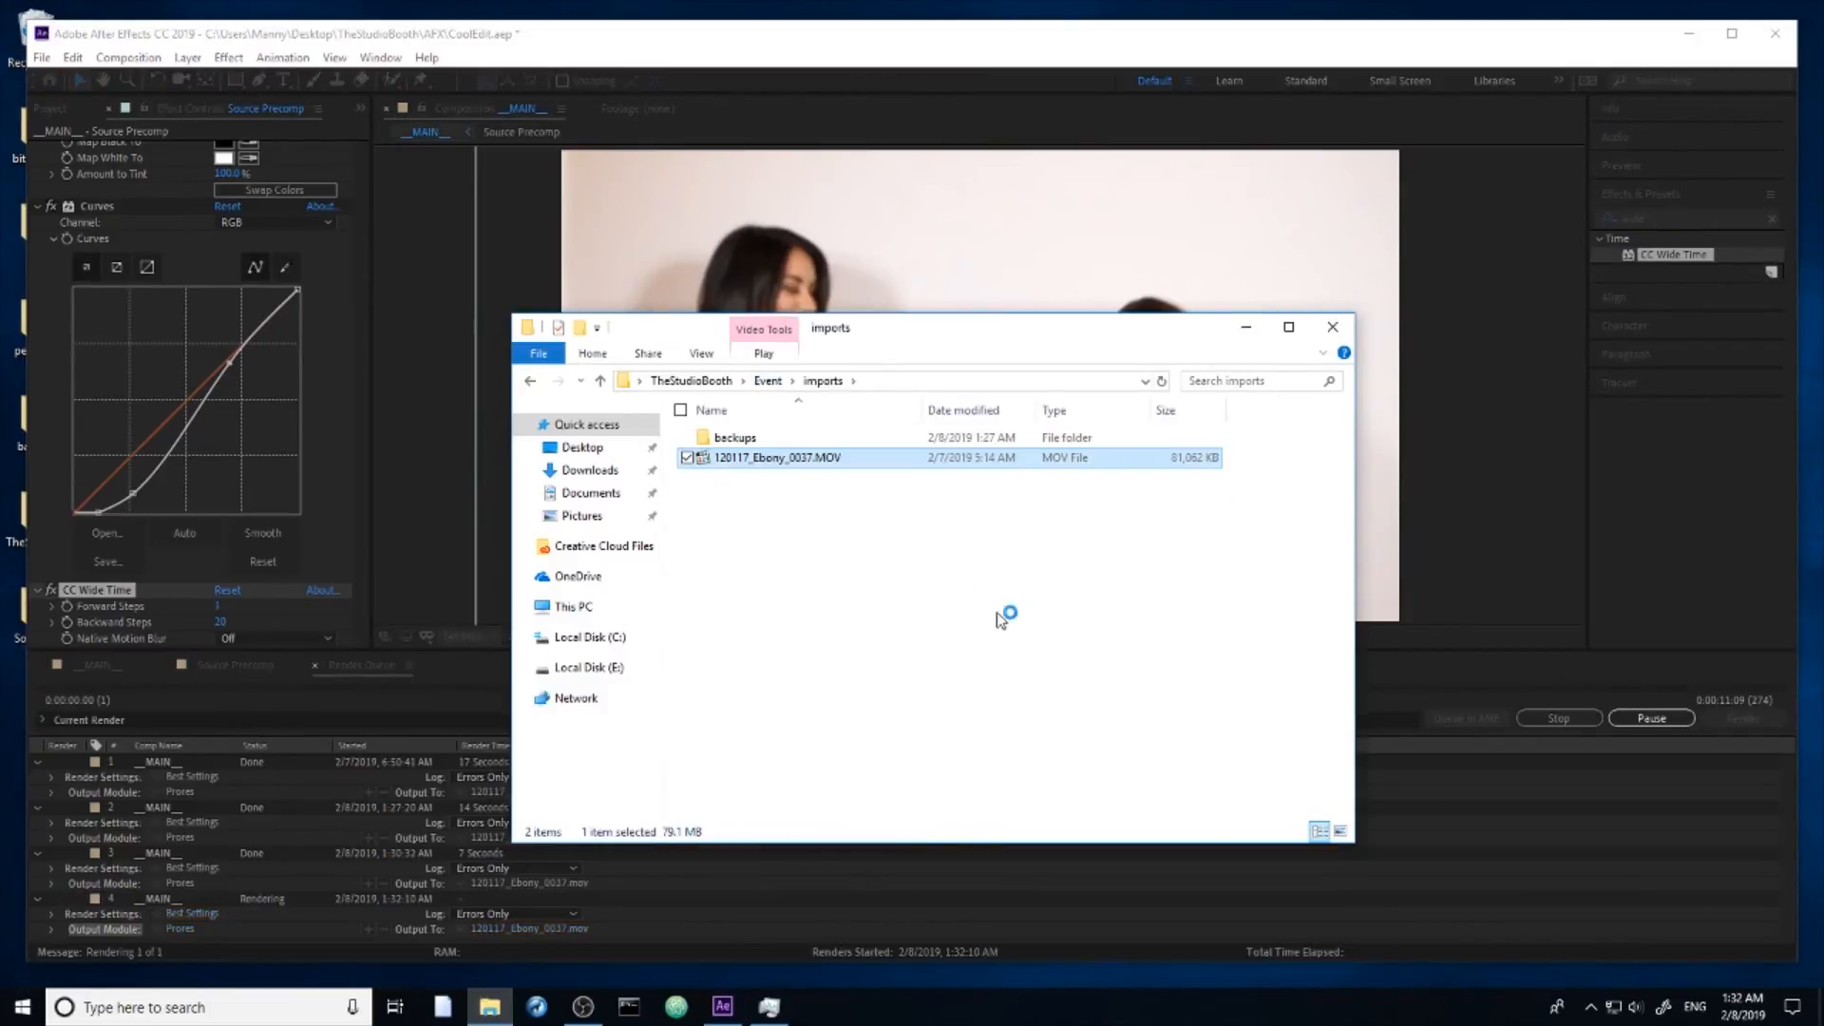
{"action": "left_click", "coordinate": [927, 912]}
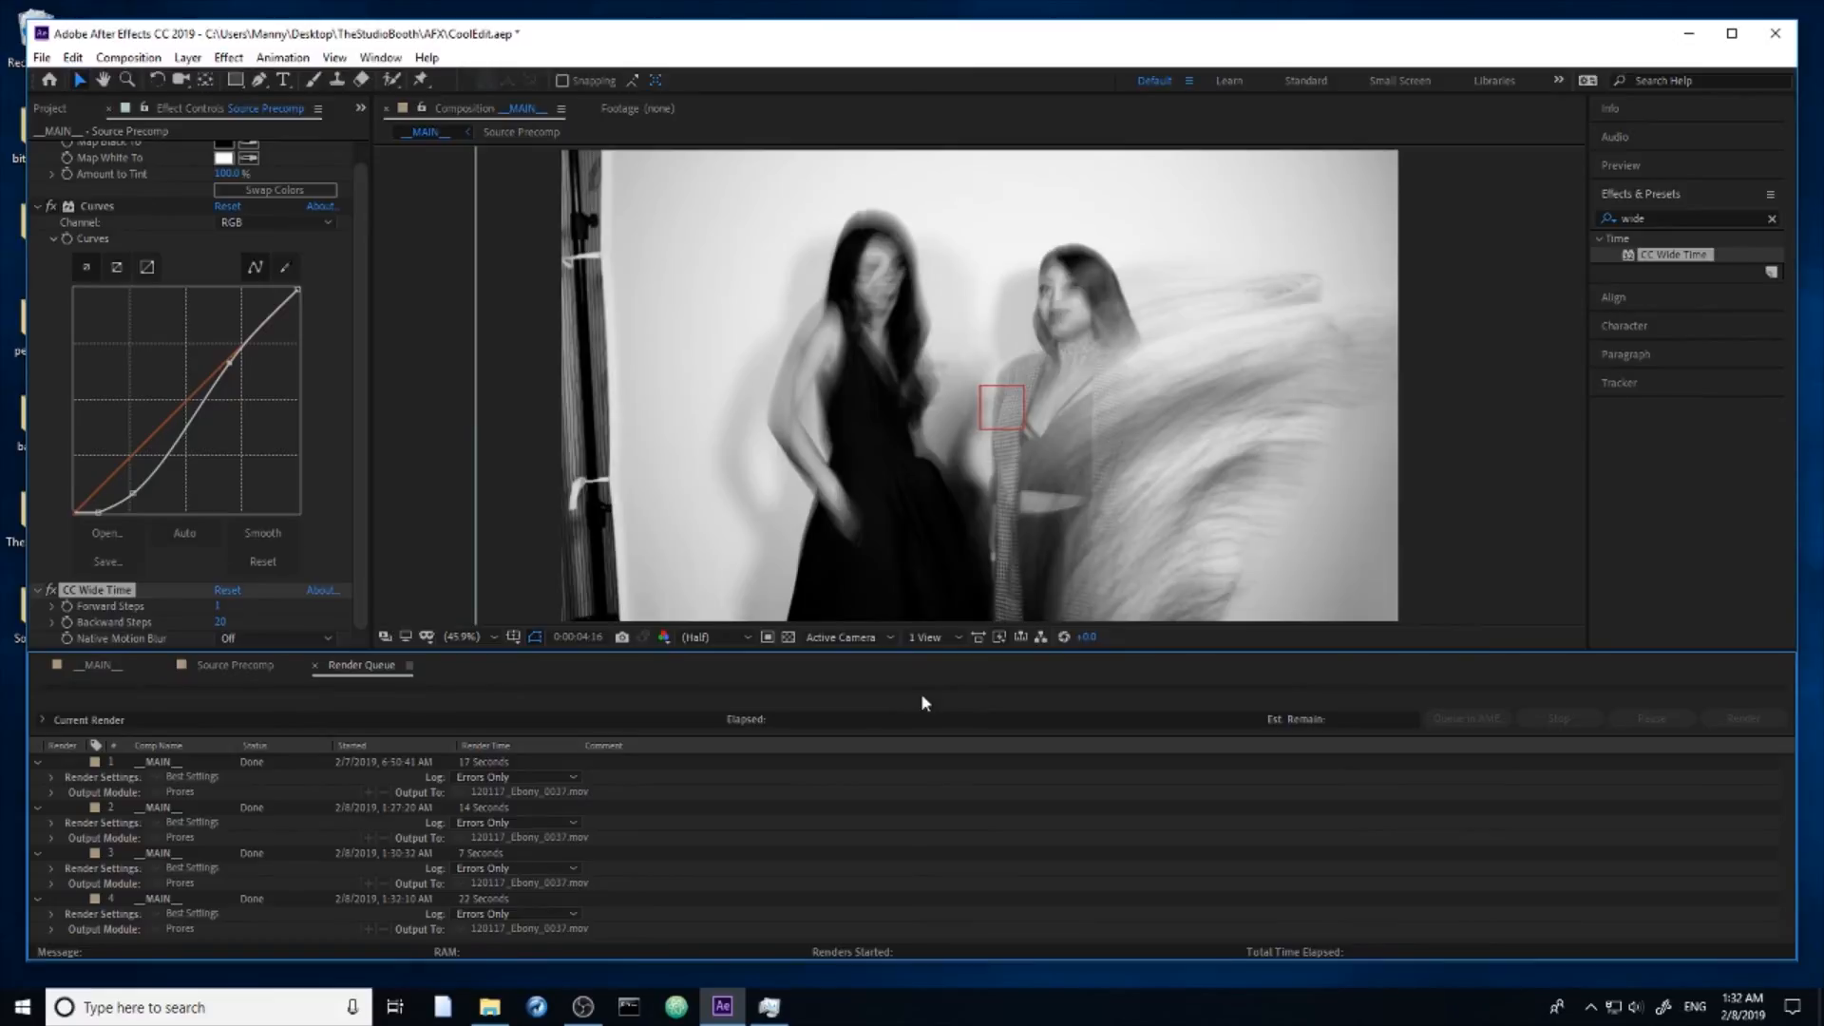
Step: Open the newly rendered 120117_Ebony_0037.mov from the Event > exports folder in the media player
{"action": "left_click", "coordinate": [450, 993]}
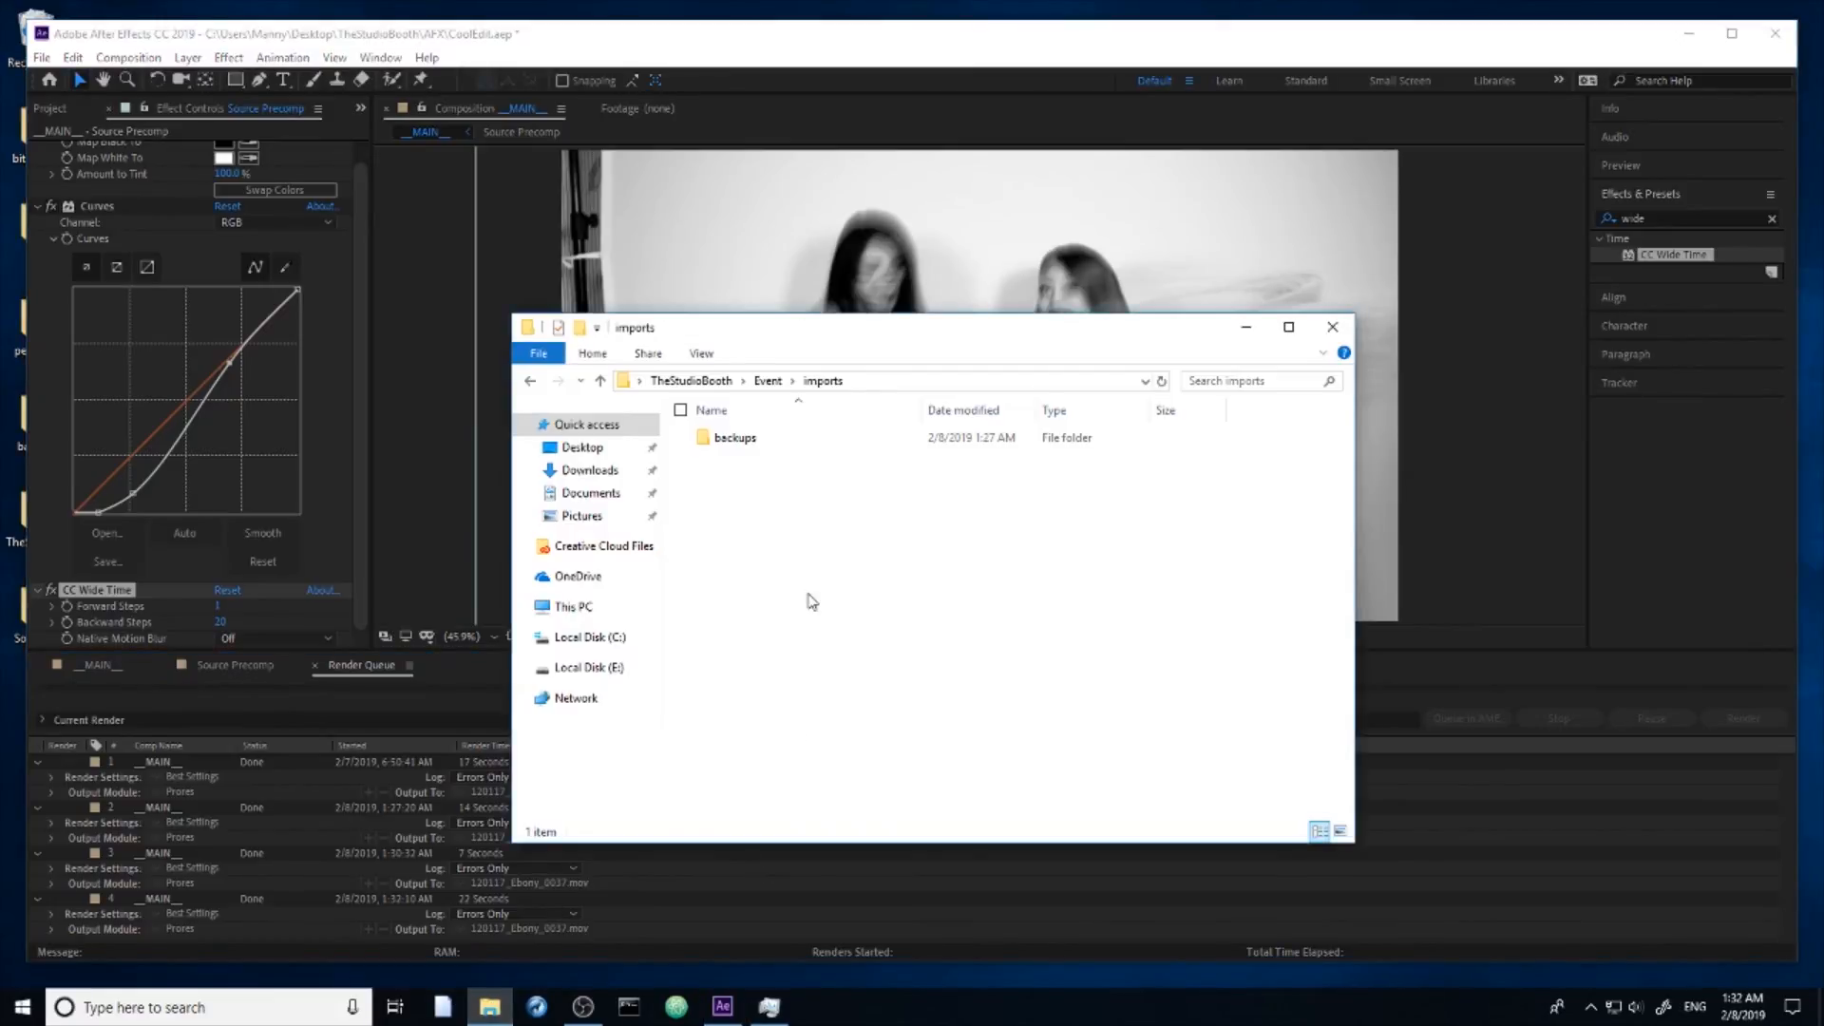
{"action": "left_click", "coordinate": [767, 380]}
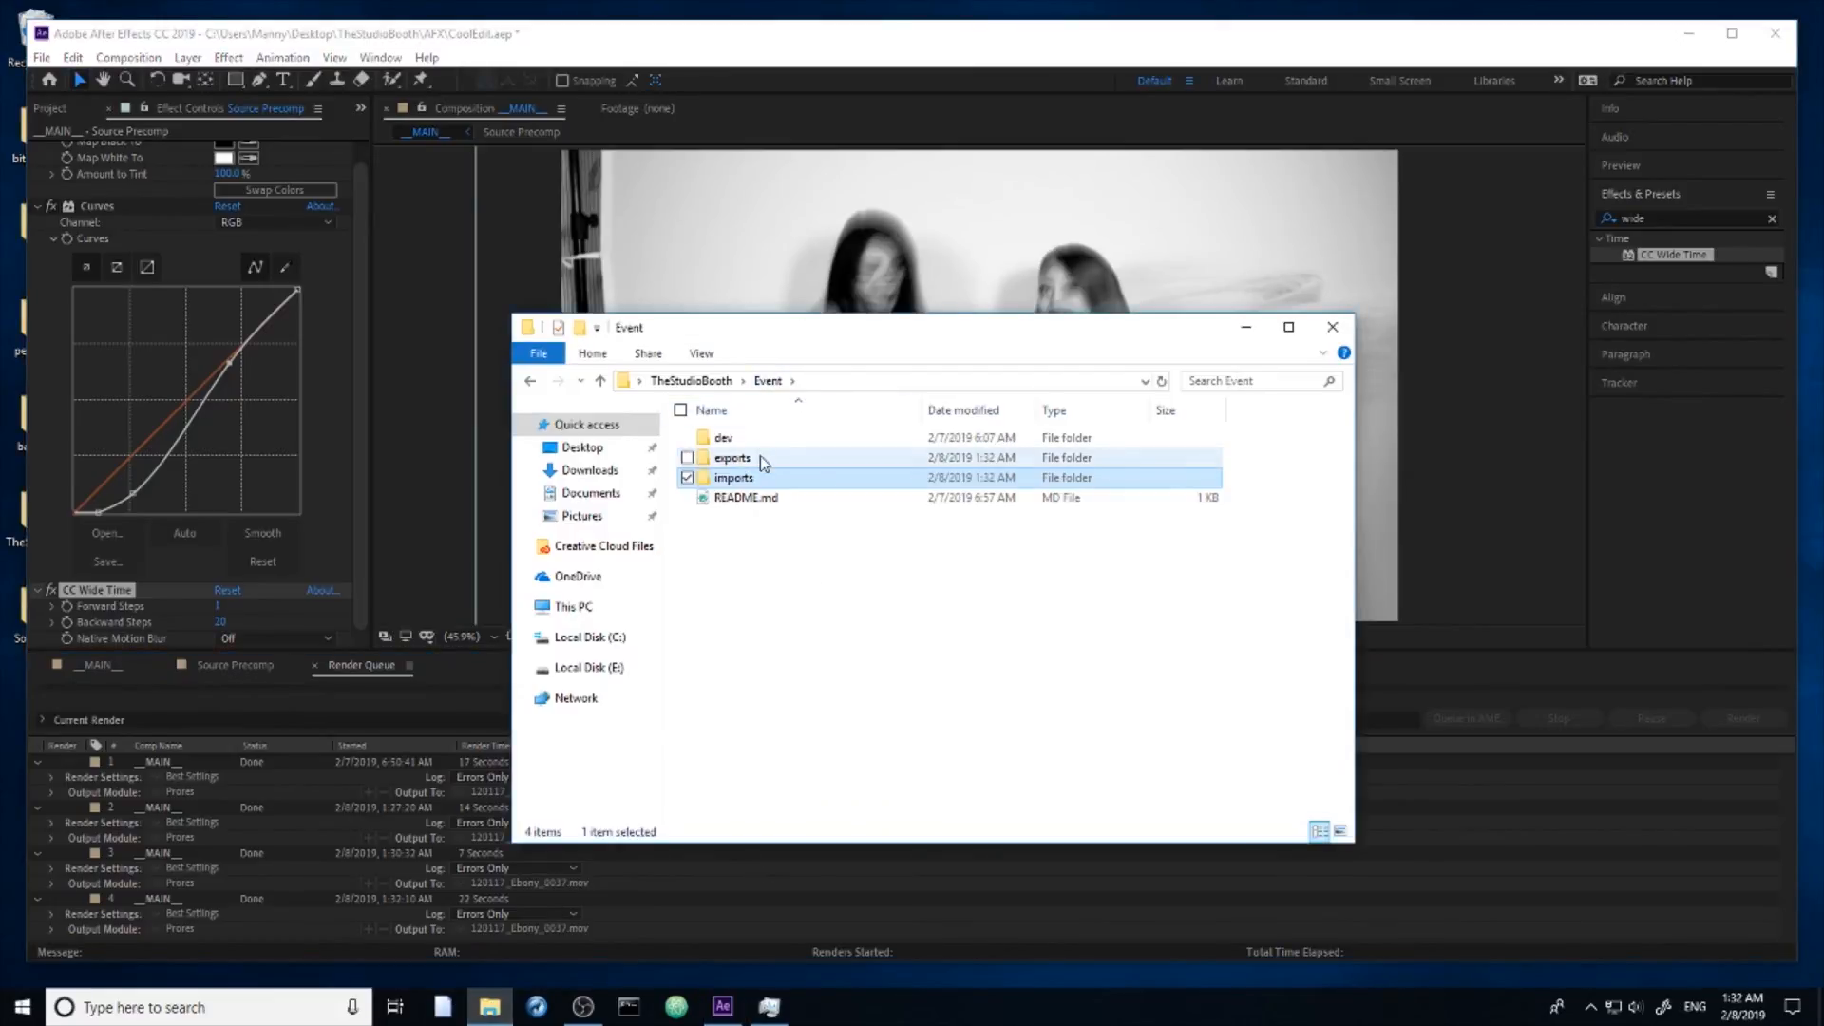
{"action": "double_click", "coordinate": [760, 454]}
{"action": "left_click", "coordinate": [758, 475]}
{"action": "double_click", "coordinate": [758, 472]}
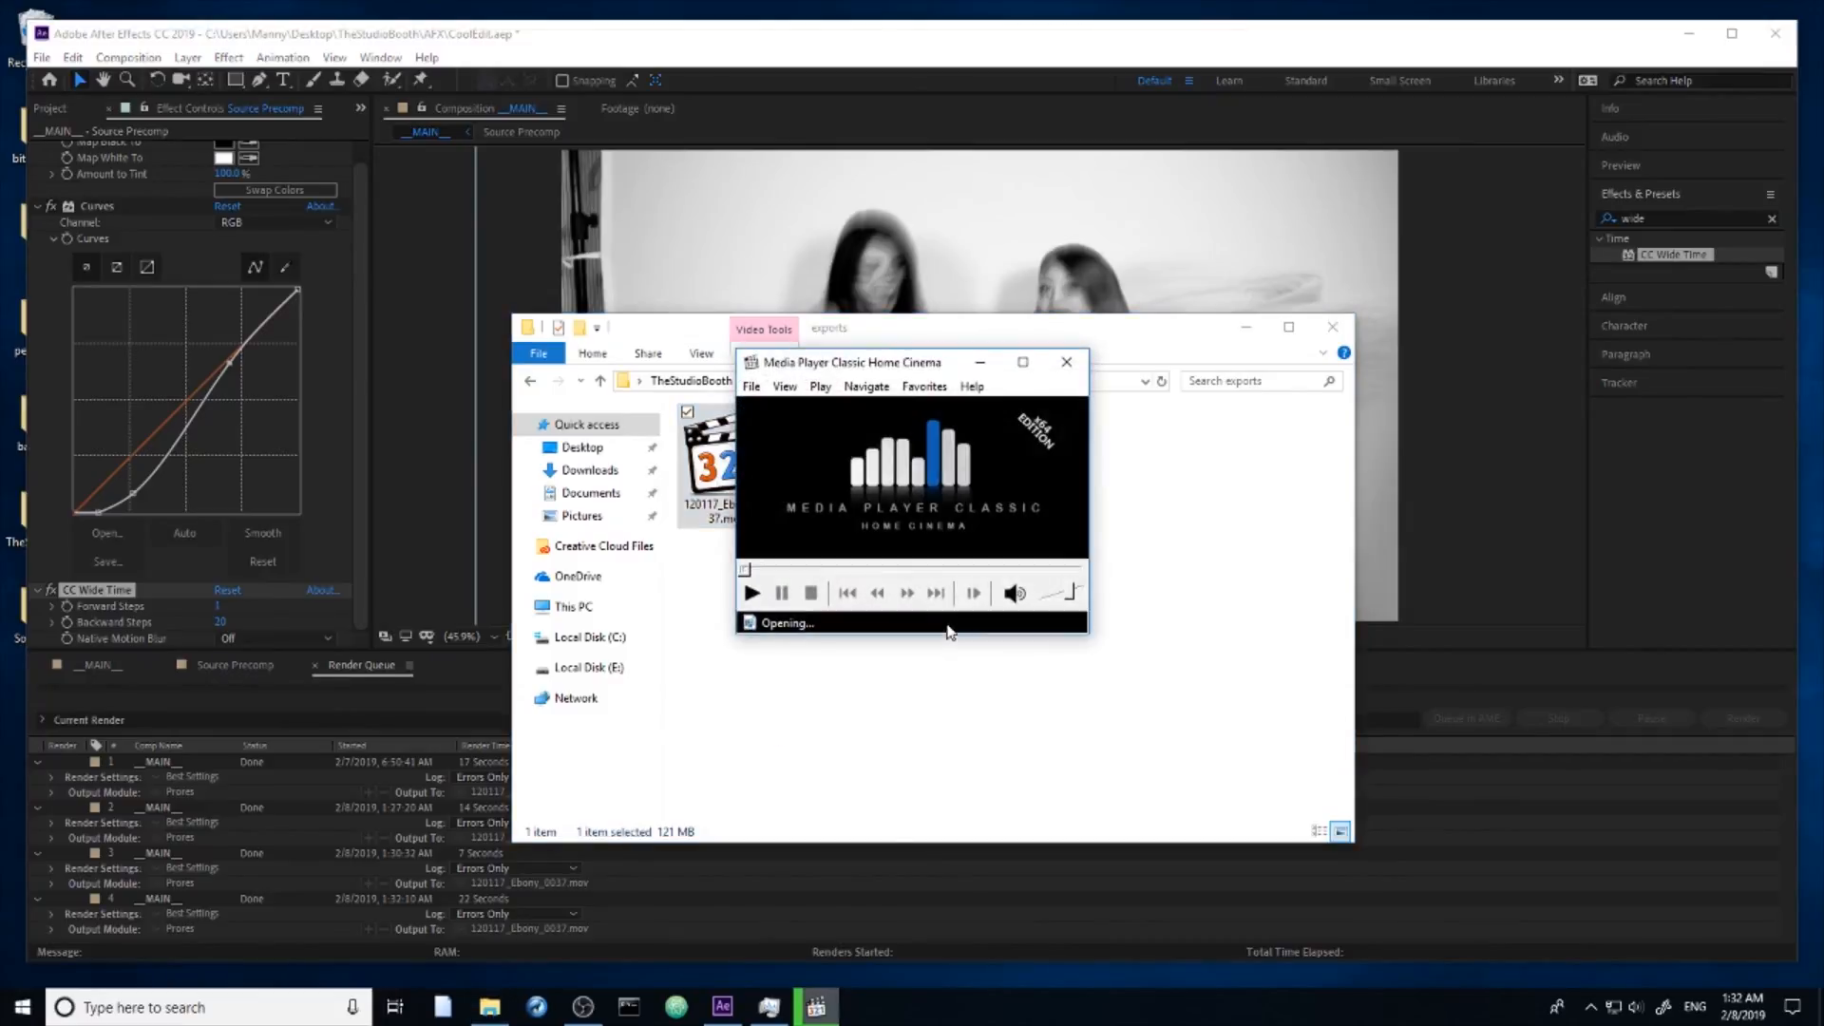